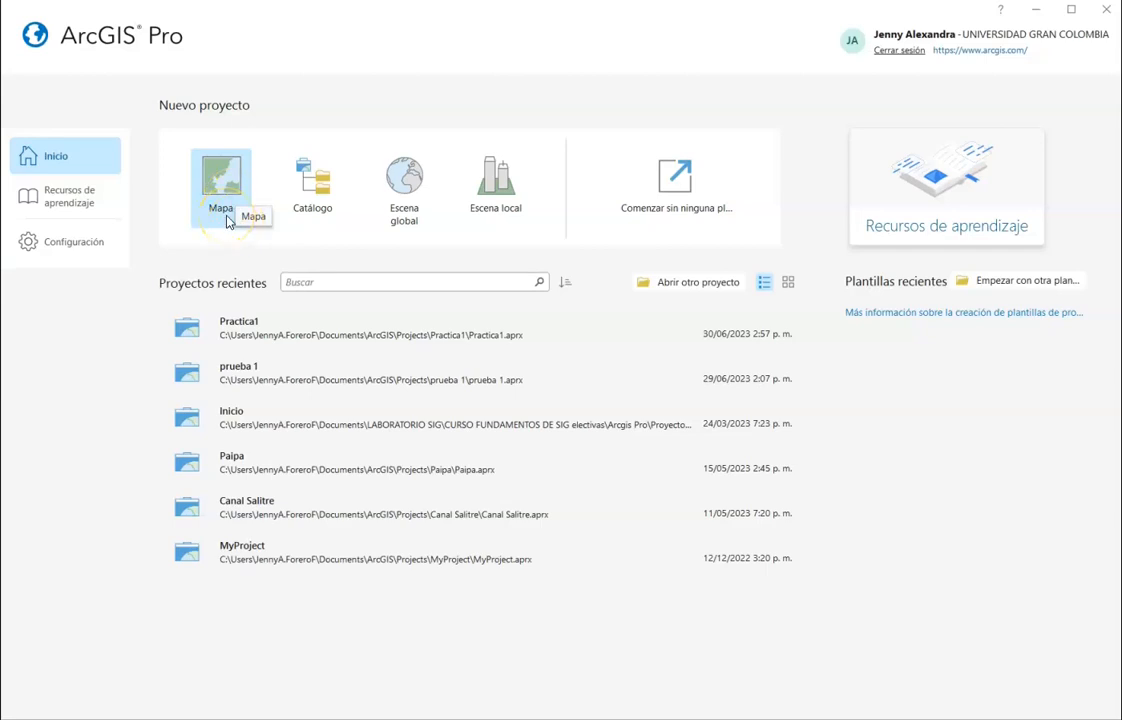
# Open the application options and examine the navigation settings for maps and scenes
pyautogui.click(500, 222)
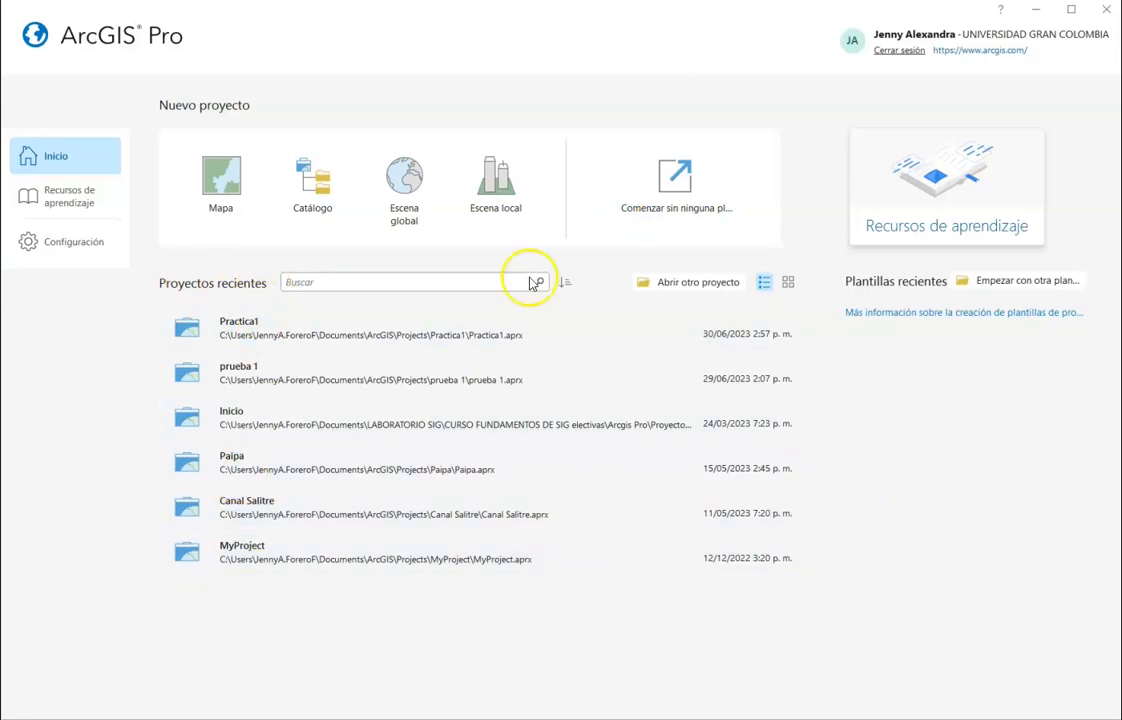
pyautogui.click(61, 249)
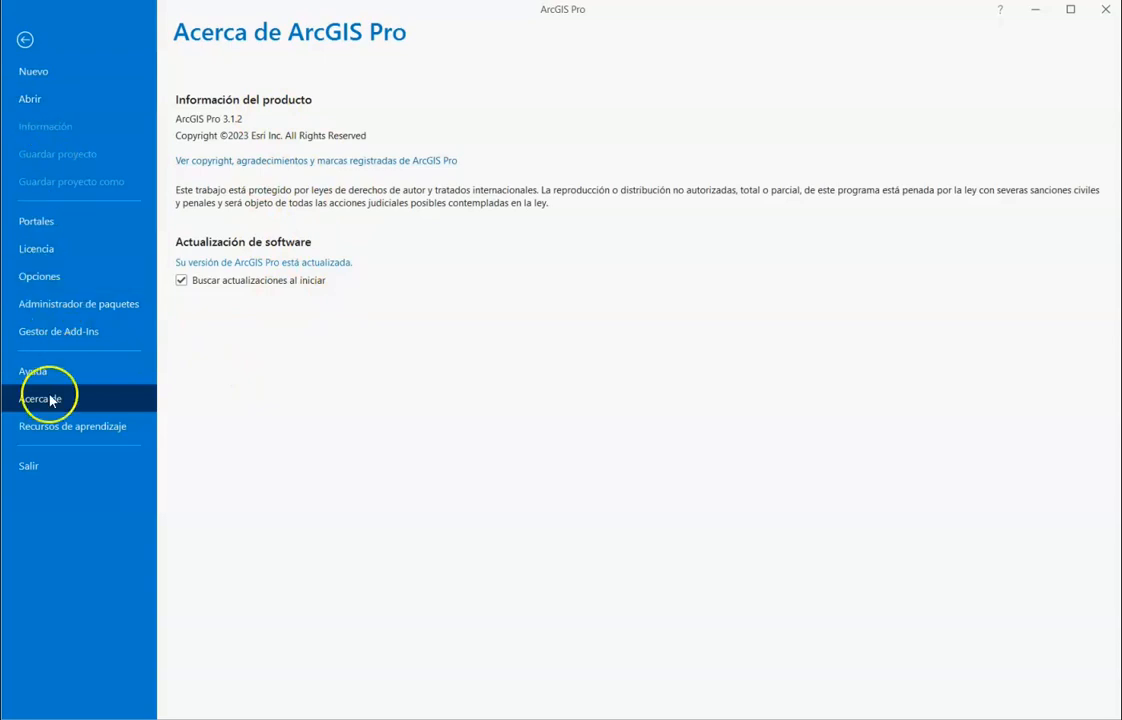
pyautogui.click(46, 280)
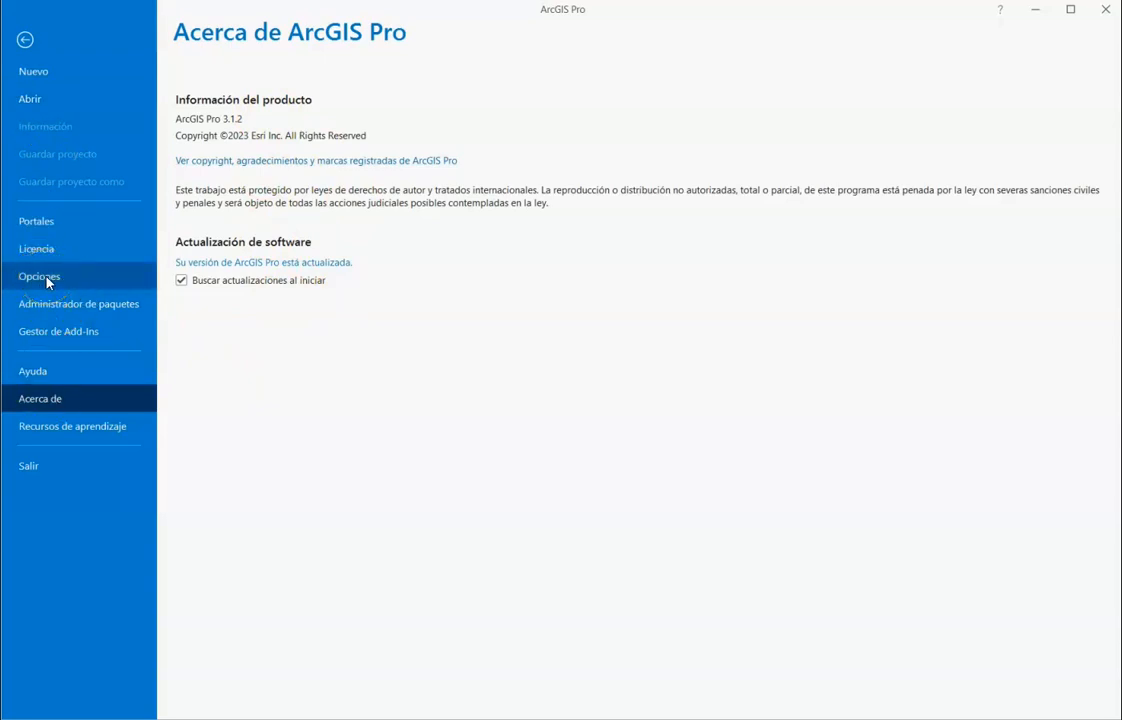
pyautogui.click(46, 280)
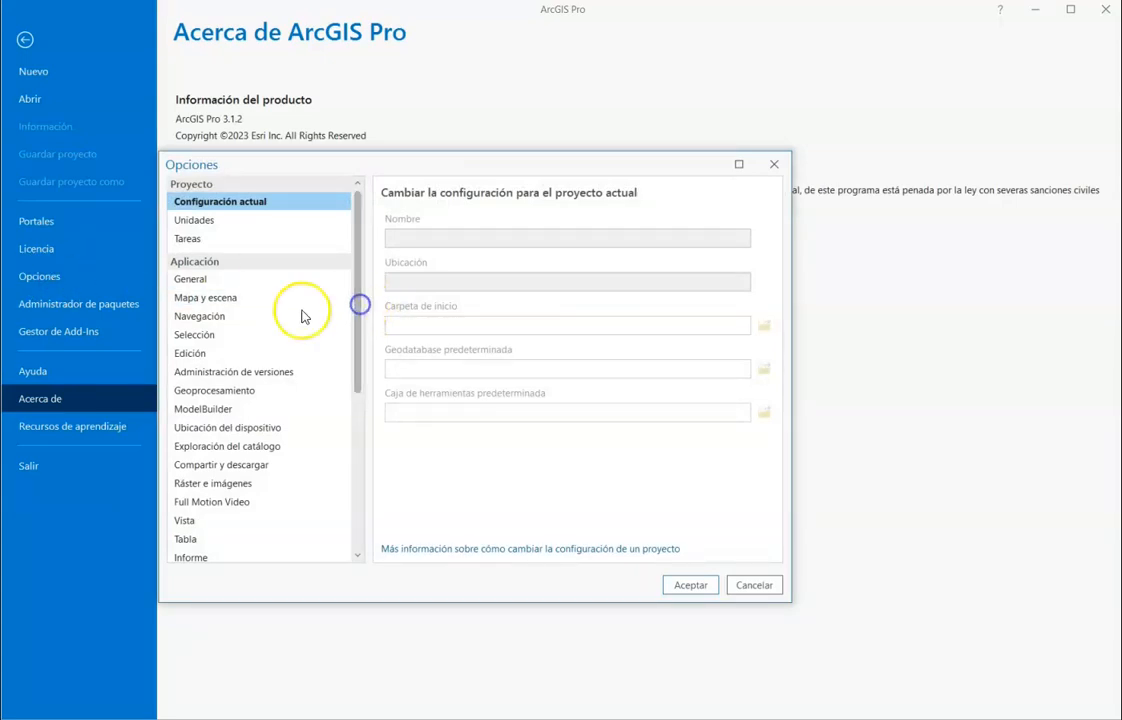
pyautogui.click(205, 317)
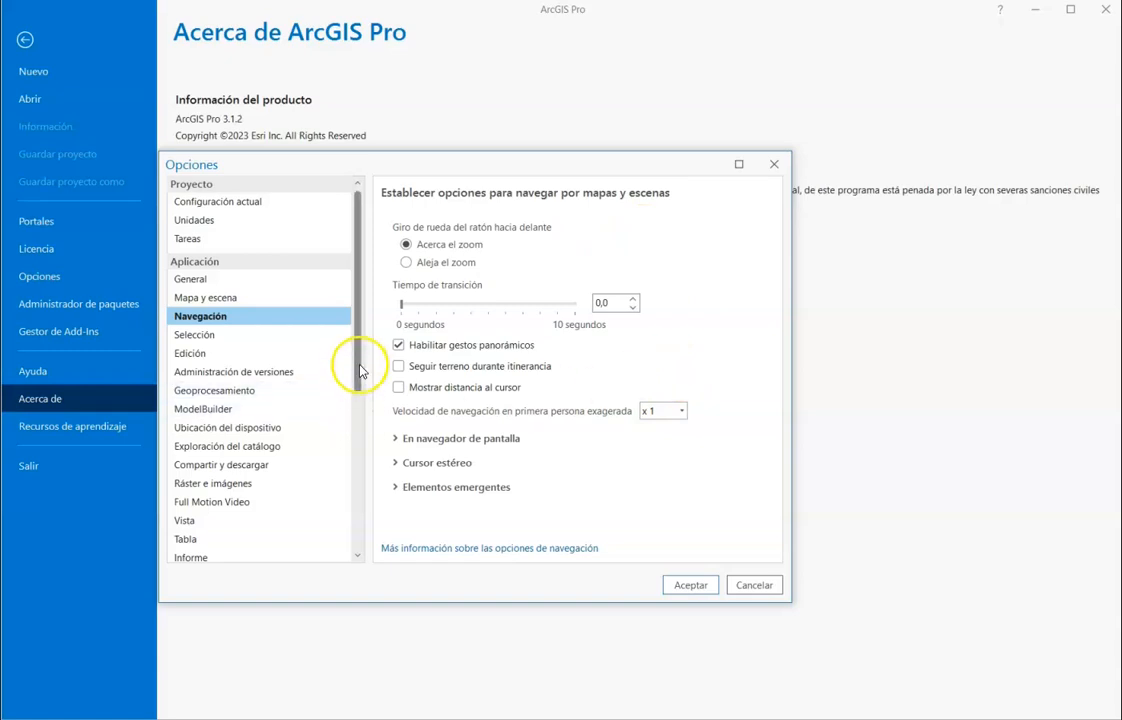
# Examine the language preferences for the program and its help, then cancel the options and return to the start page
pyautogui.moveTo(361, 371); pyautogui.dragTo(363, 533)
pyautogui.click(190, 492)
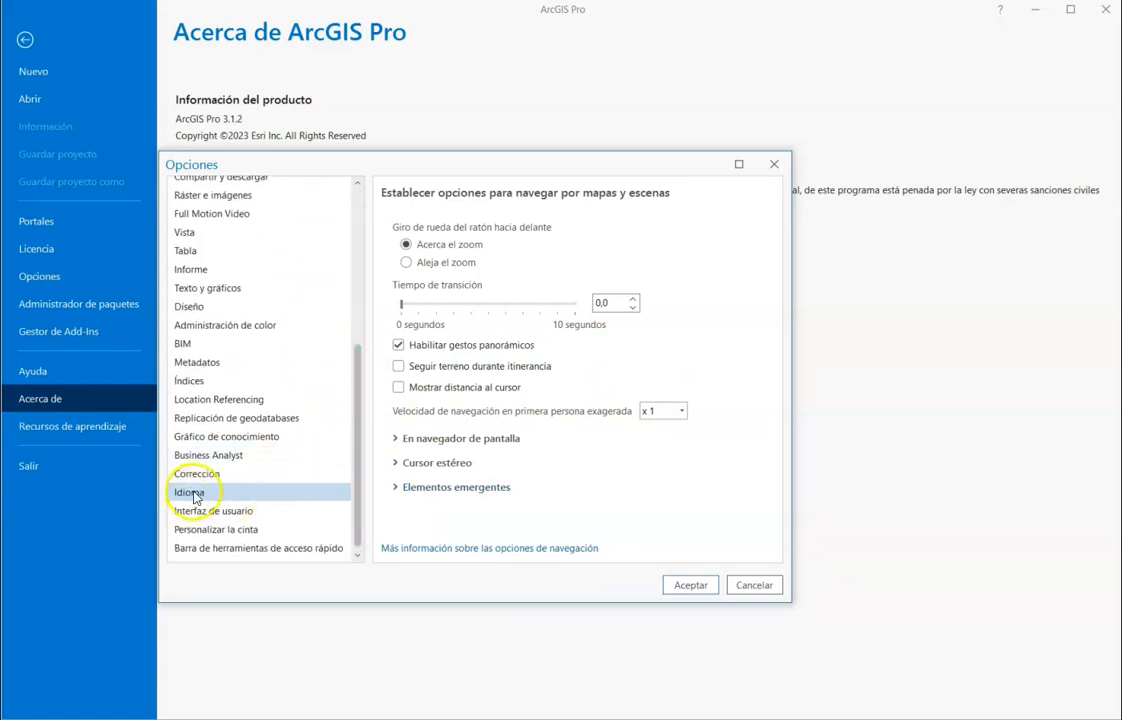
pyautogui.click(195, 493)
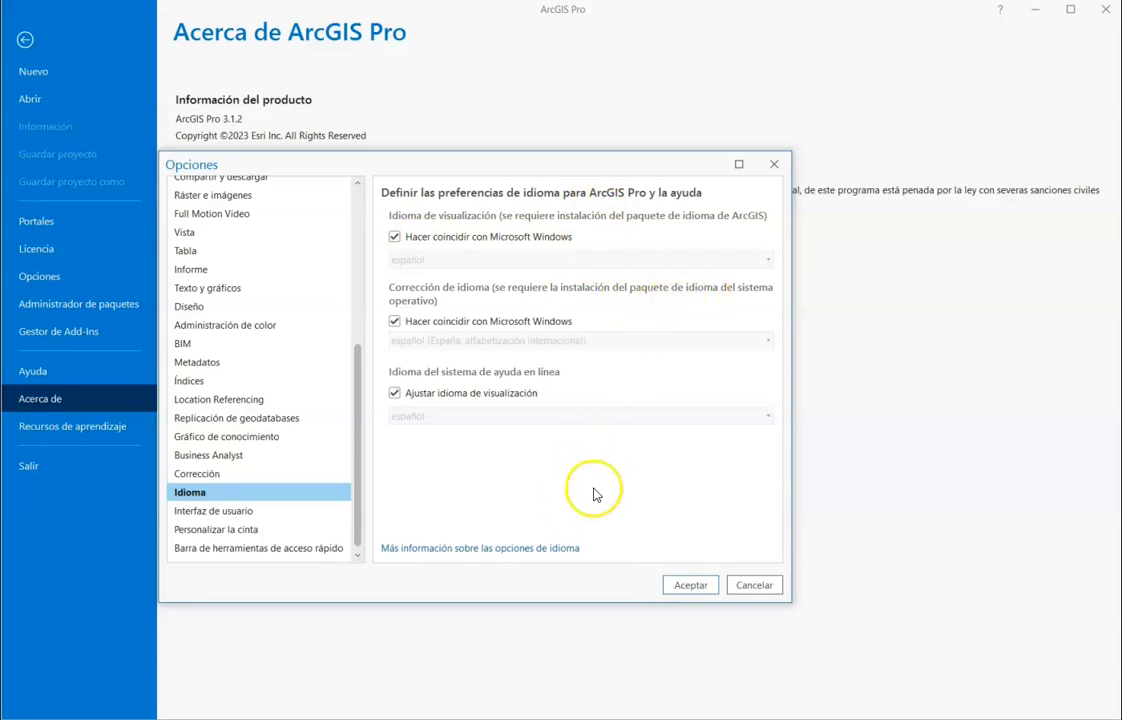
pyautogui.click(750, 585)
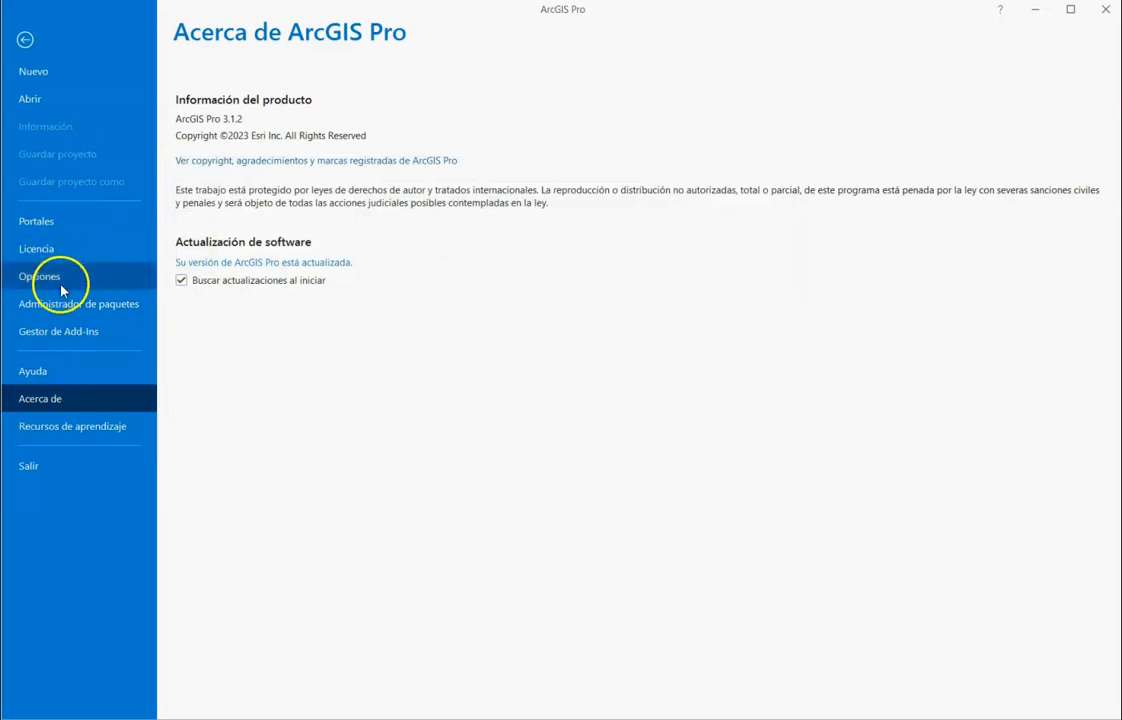
pyautogui.click(28, 48)
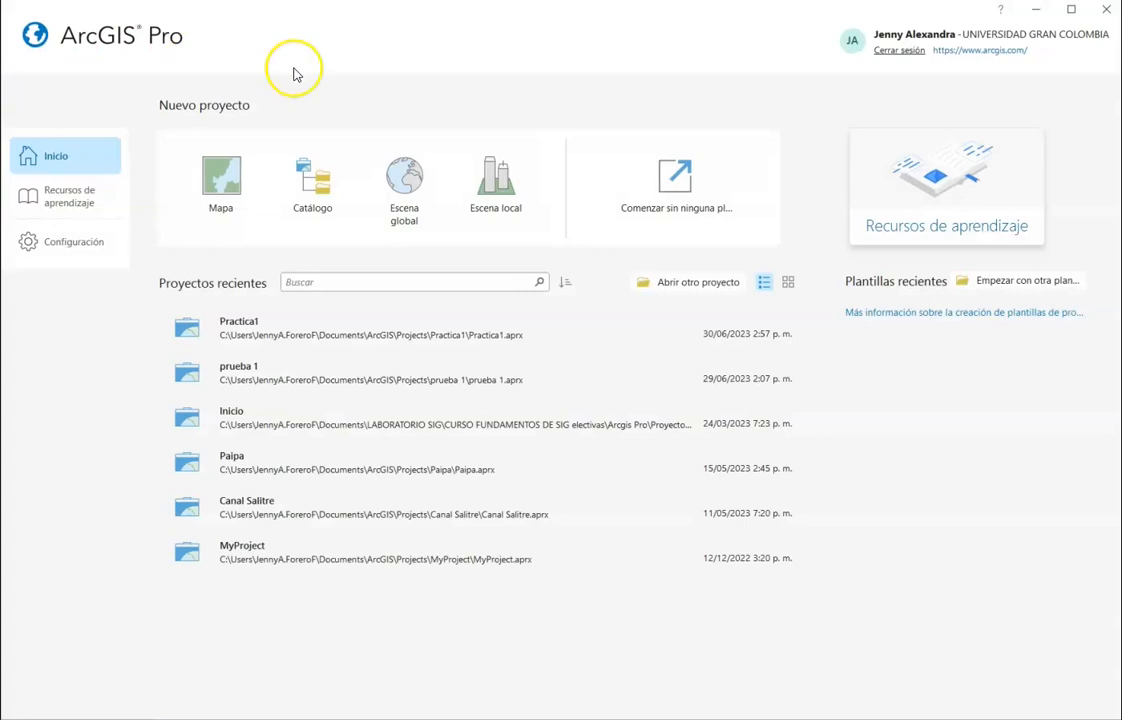
# Create a new map project named Practica_1 in the default ArcGIS Projects location, with its own new folder
pyautogui.click(221, 190)
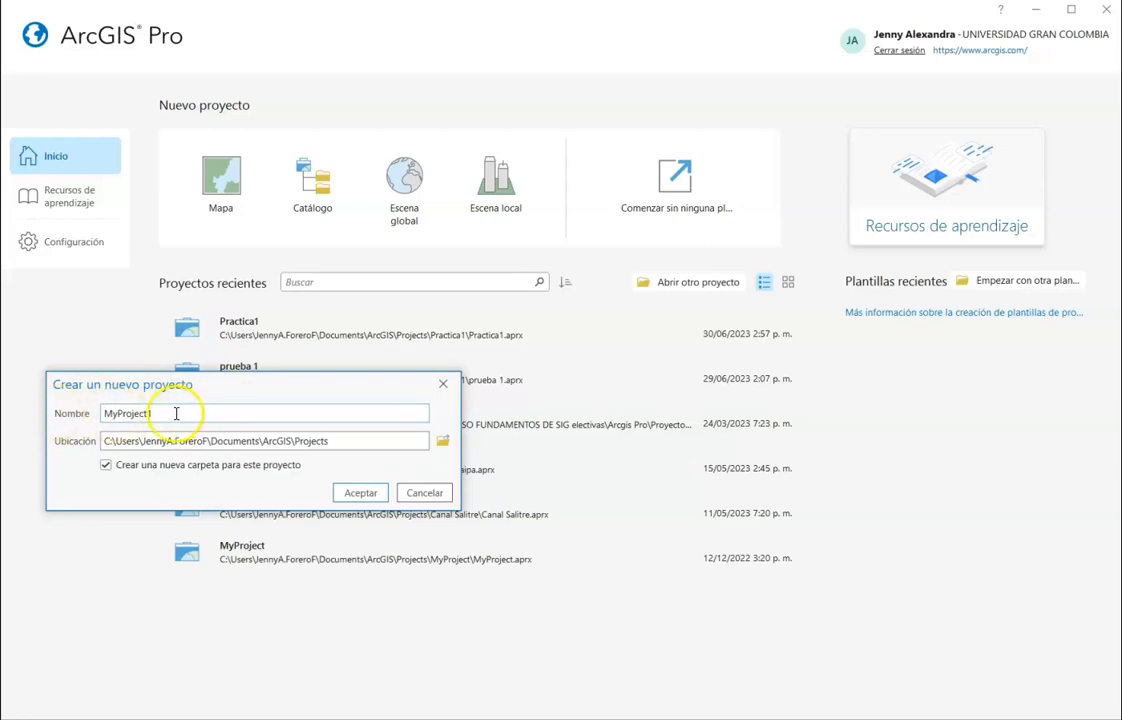
pyautogui.doubleClick(140, 413)
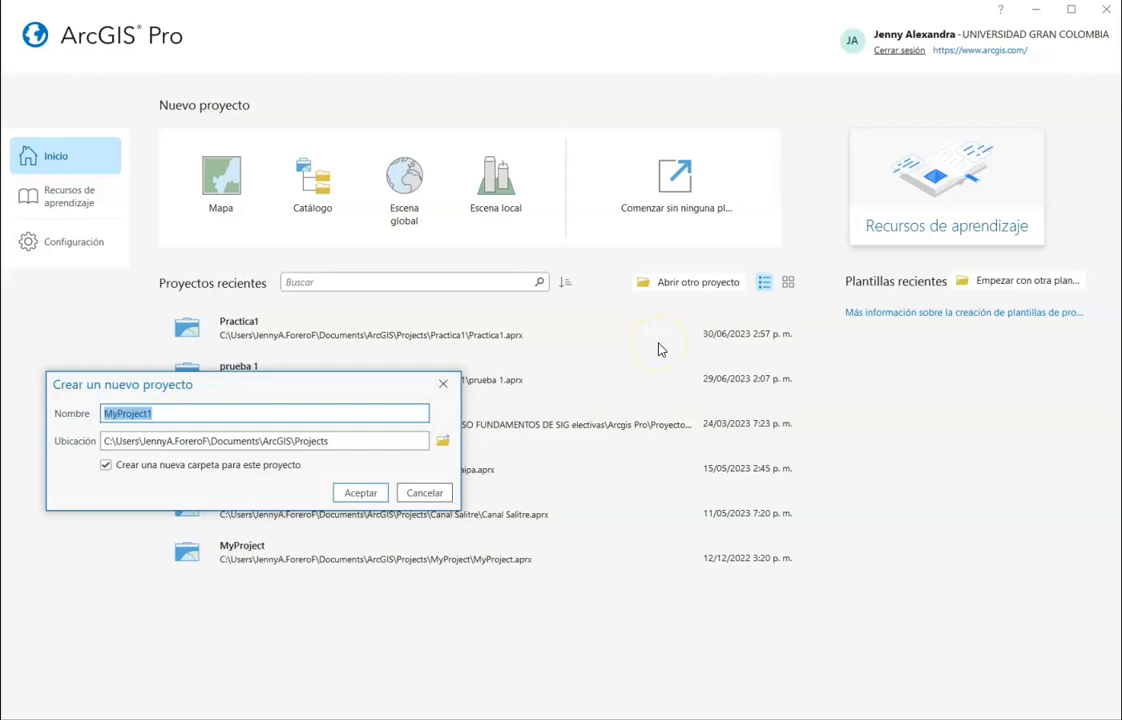
pyautogui.write('P')
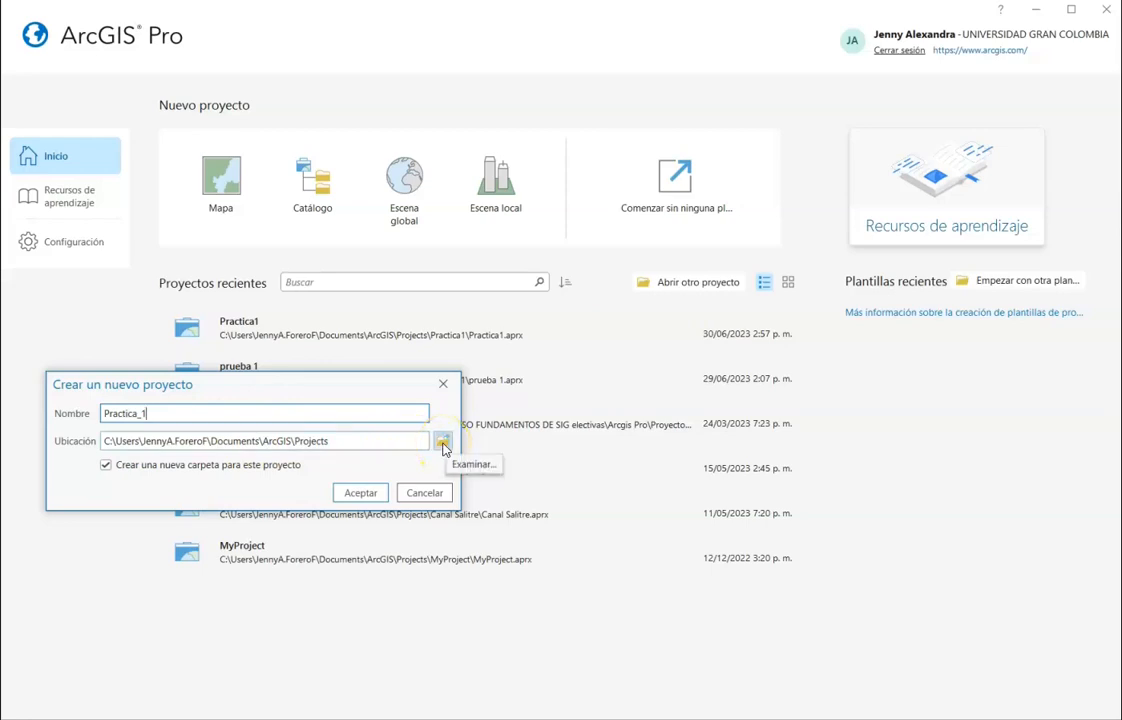
pyautogui.click(350, 441)
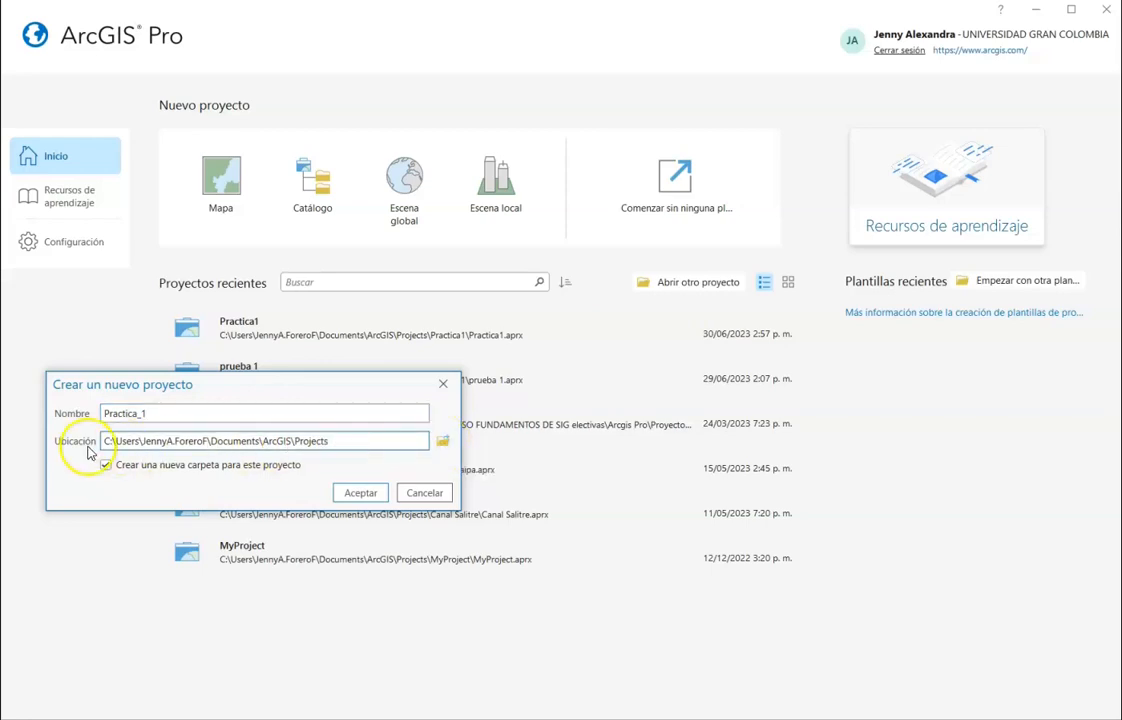
pyautogui.click(443, 443)
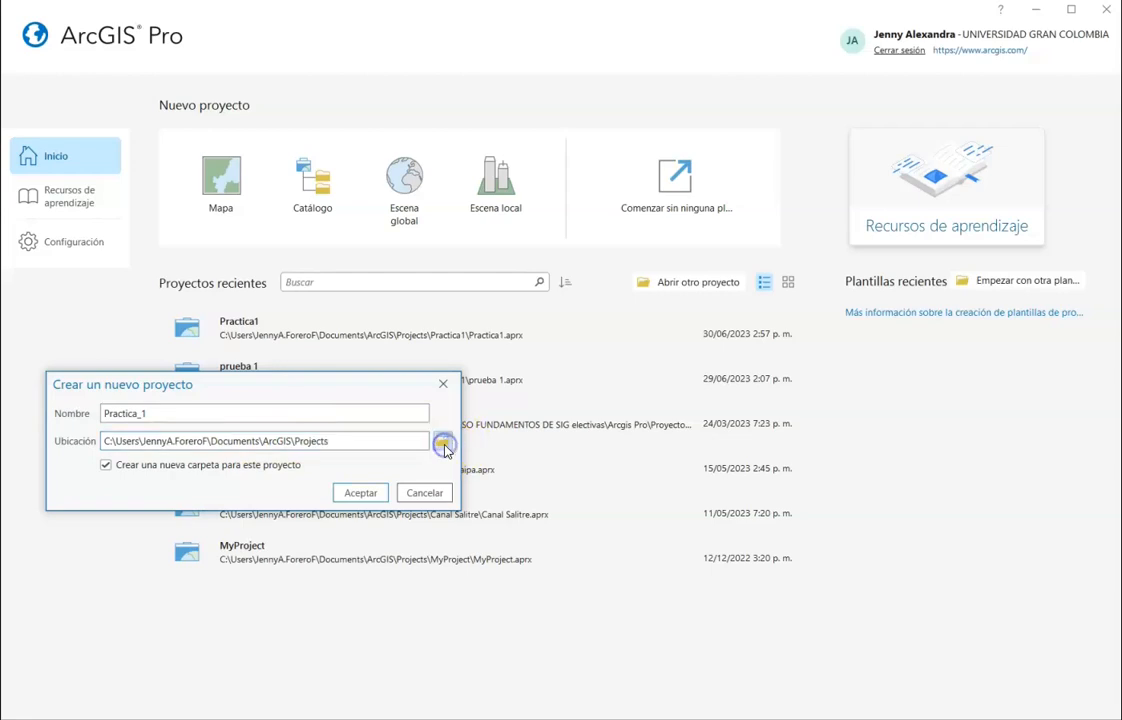
pyautogui.click(503, 334)
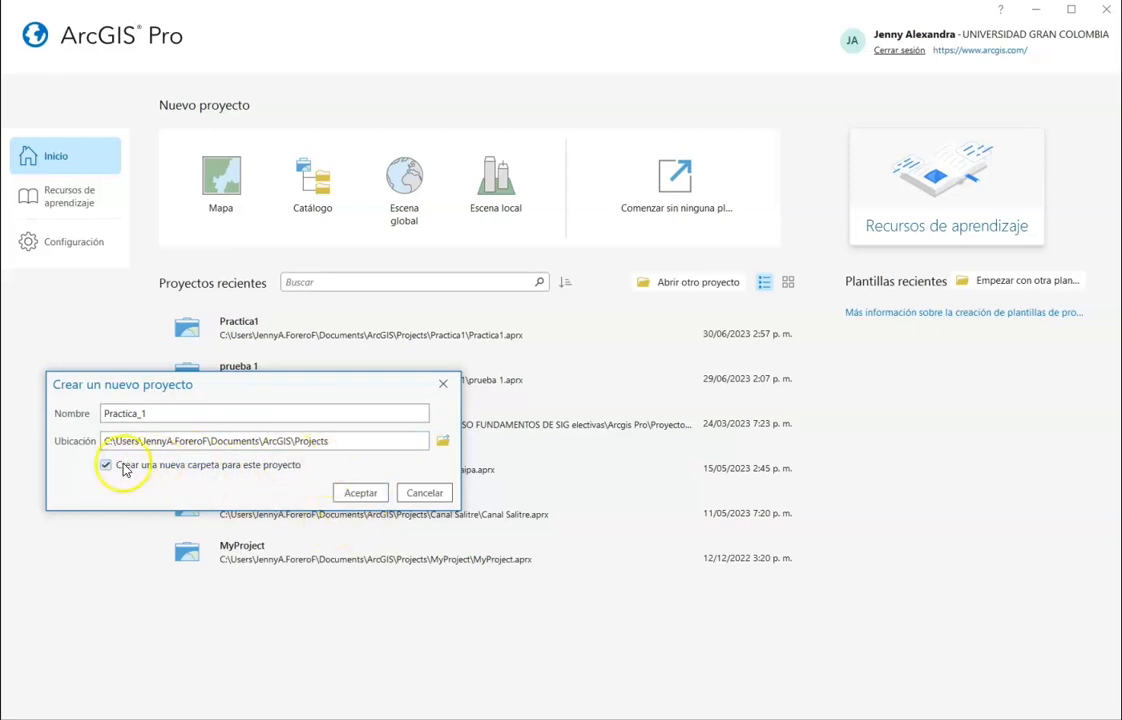
pyautogui.click(351, 498)
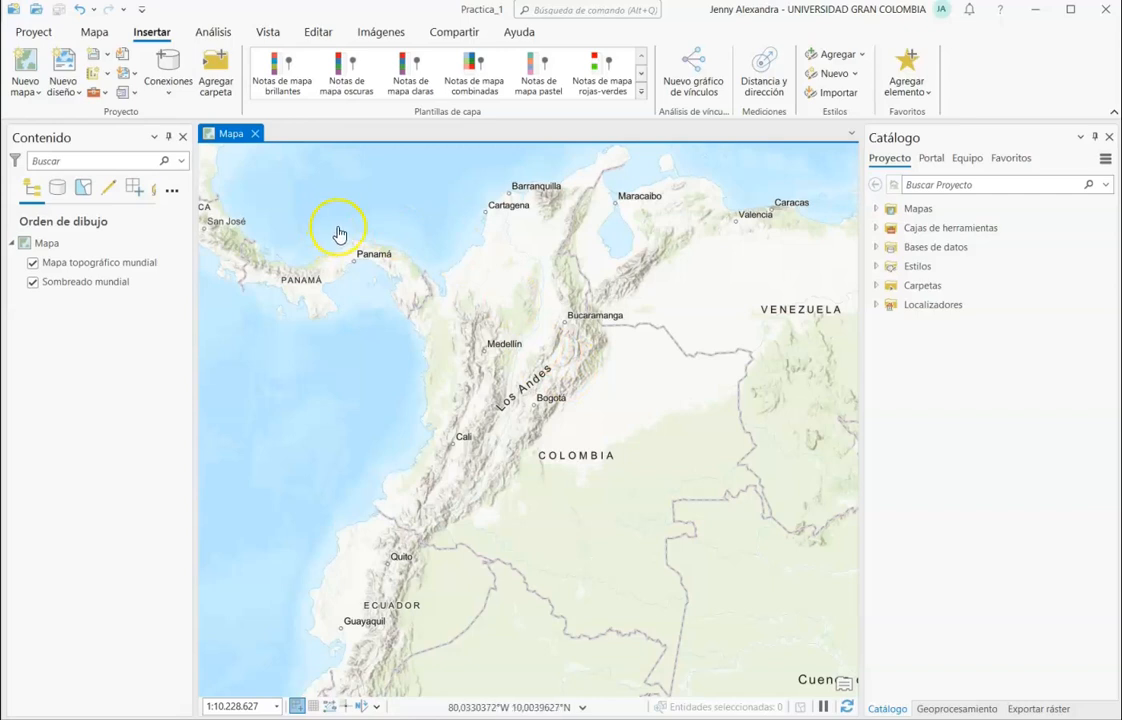
# Hide and show the Sombreado mundial and Mapa topográfico mundial layers to compare what each contributes to the map
pyautogui.click(32, 283)
pyautogui.click(32, 283)
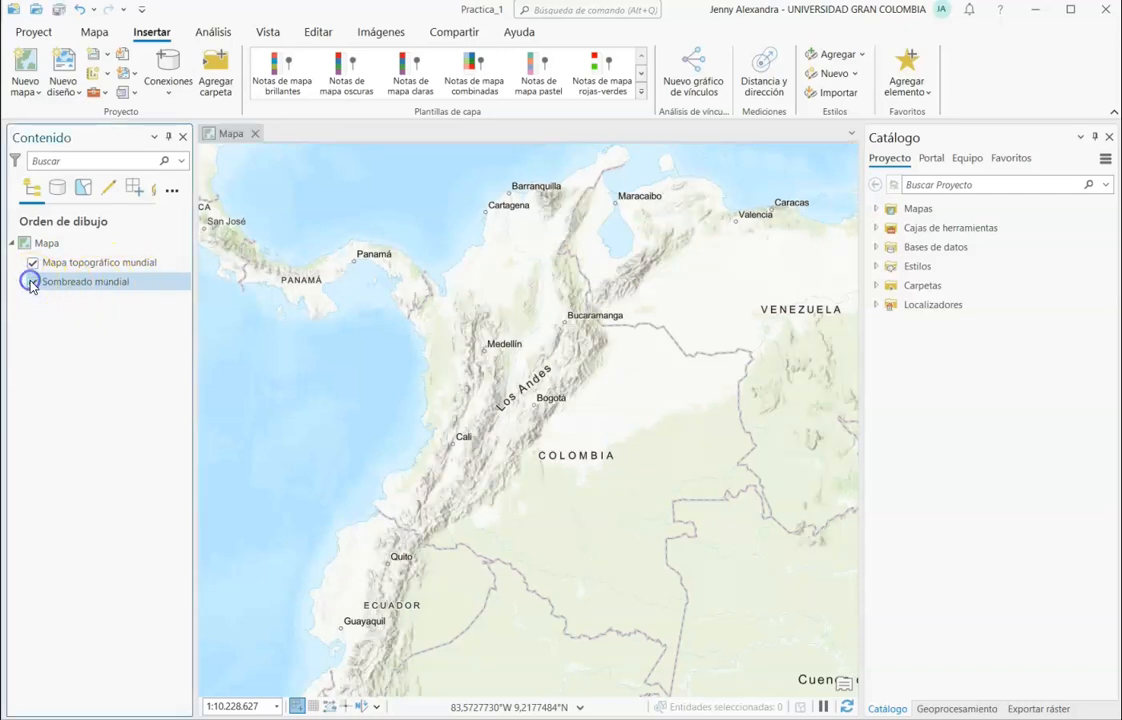
pyautogui.click(34, 264)
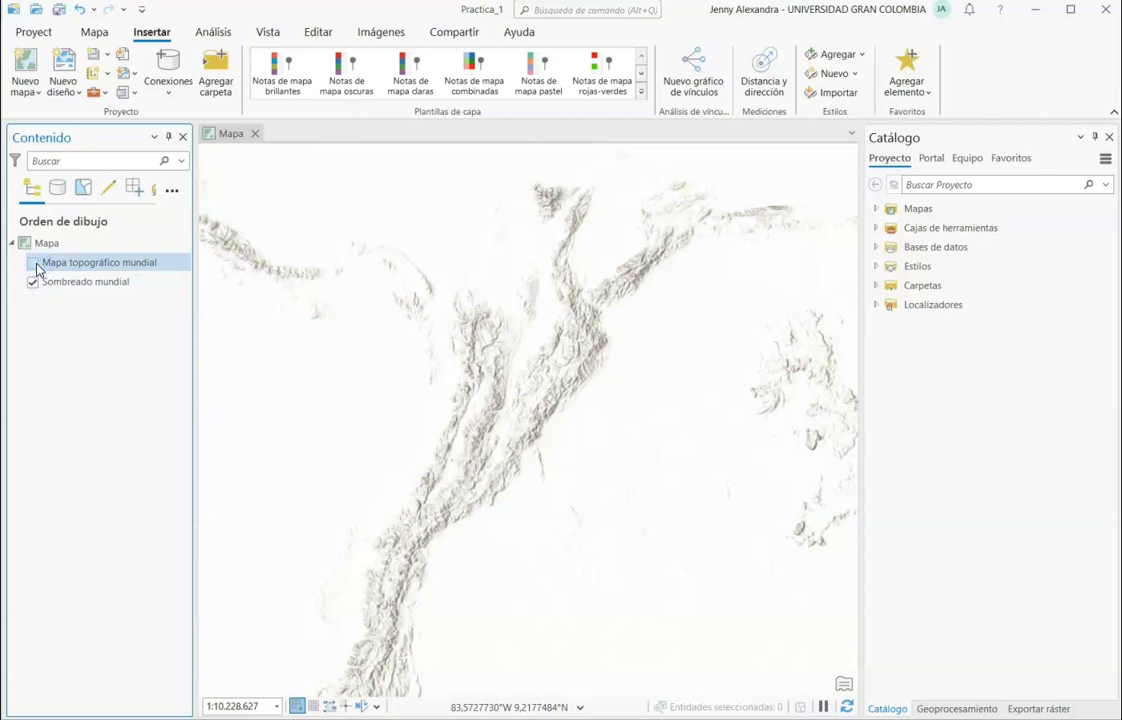
pyautogui.click(33, 263)
pyautogui.click(186, 332)
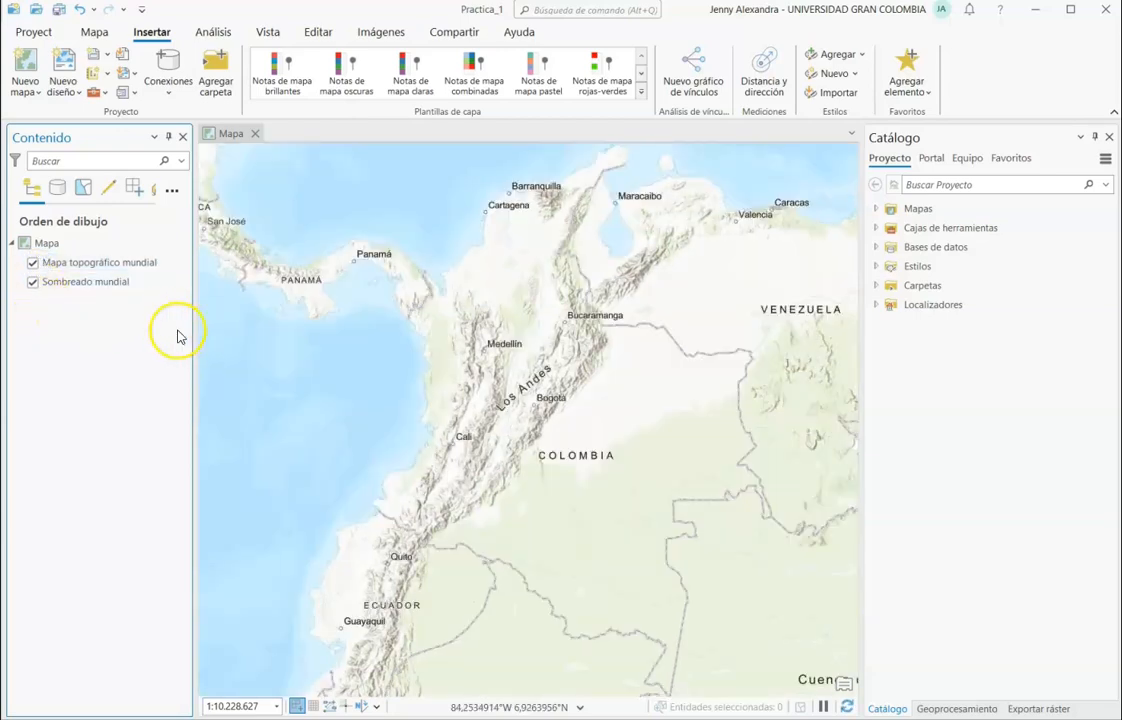
pyautogui.click(34, 264)
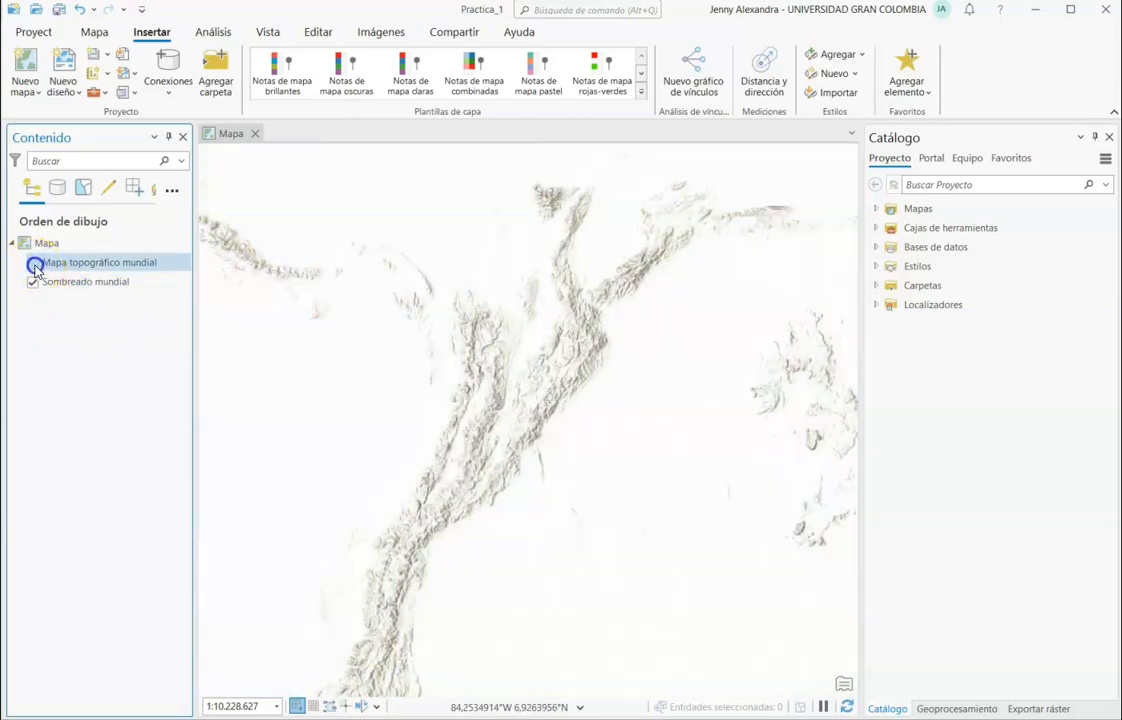
pyautogui.click(34, 264)
pyautogui.click(34, 284)
pyautogui.click(34, 285)
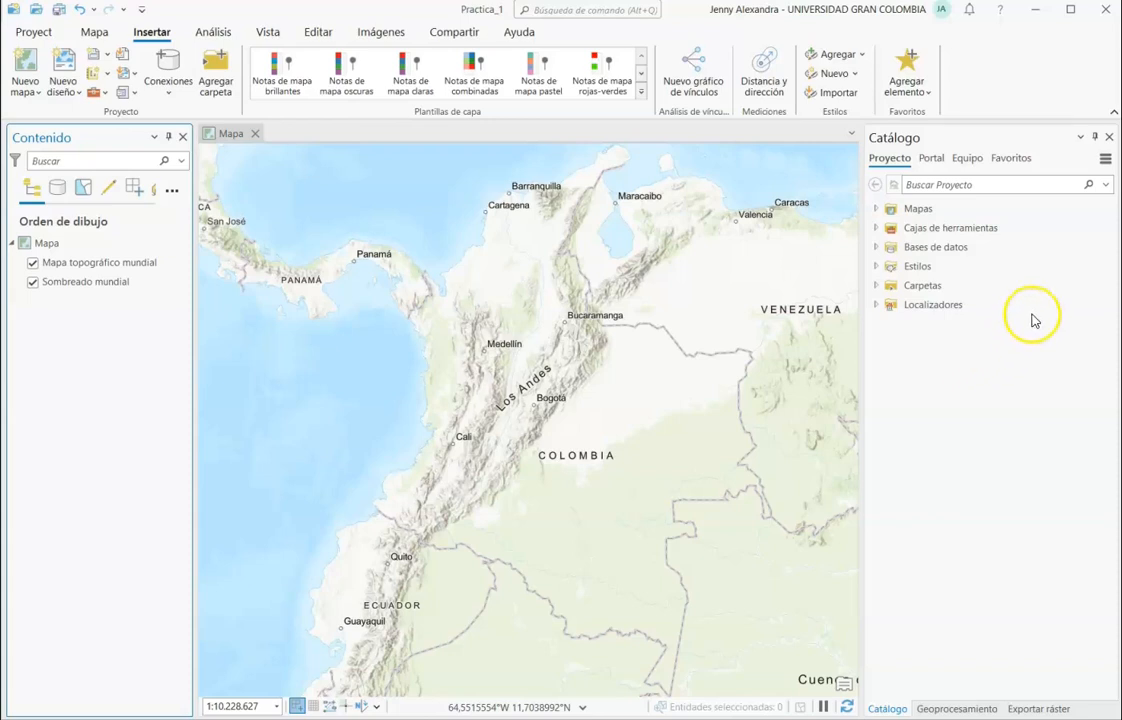
# Expand the project's folder connections down to Practica_1 and examine the geodatabase, import log folder and toolbox inside
pyautogui.click(876, 286)
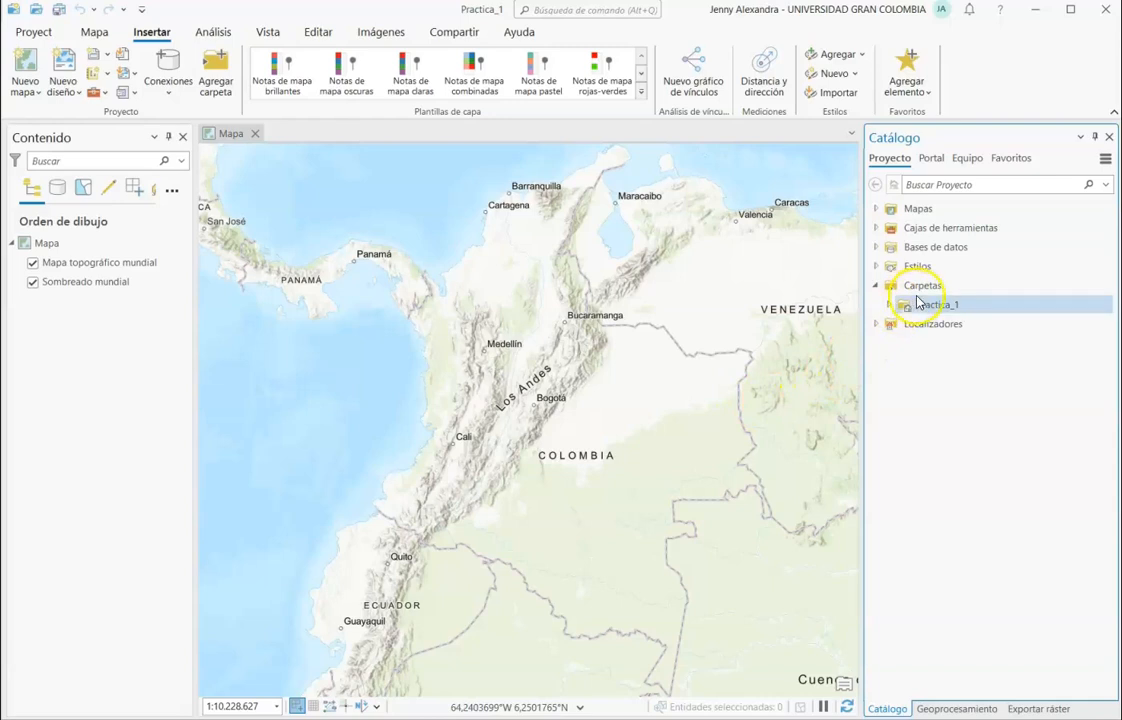
pyautogui.moveTo(957, 310)
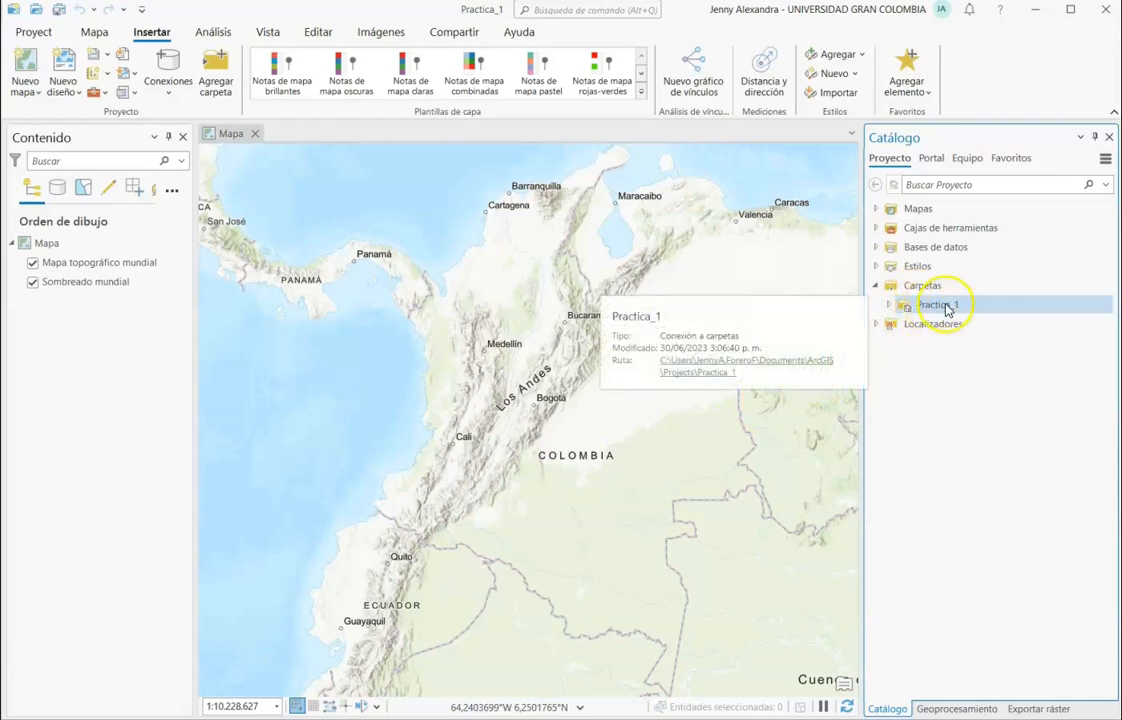
pyautogui.click(889, 304)
pyautogui.click(945, 323)
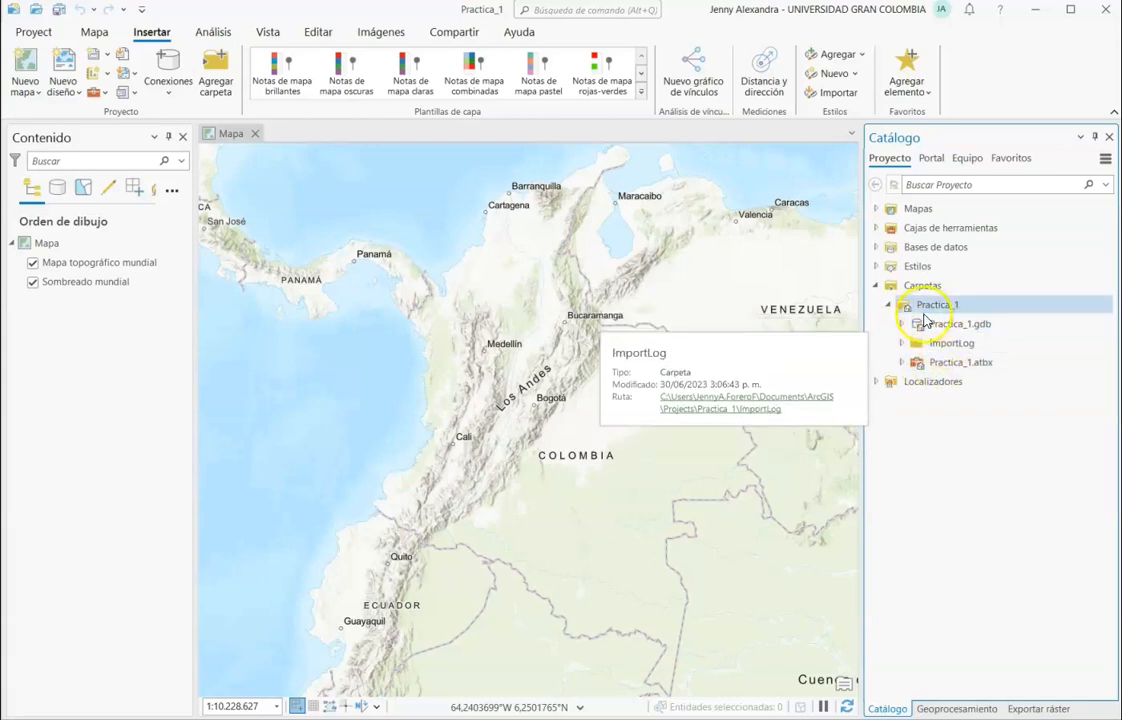
pyautogui.click(918, 368)
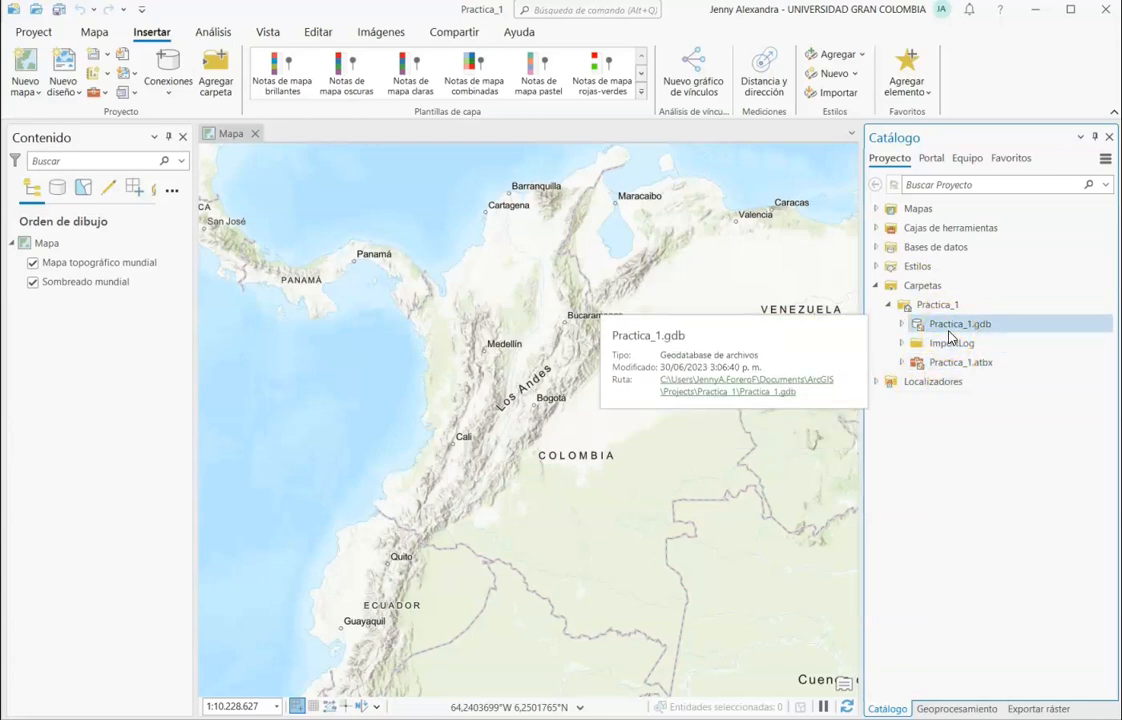
pyautogui.click(940, 366)
pyautogui.click(948, 342)
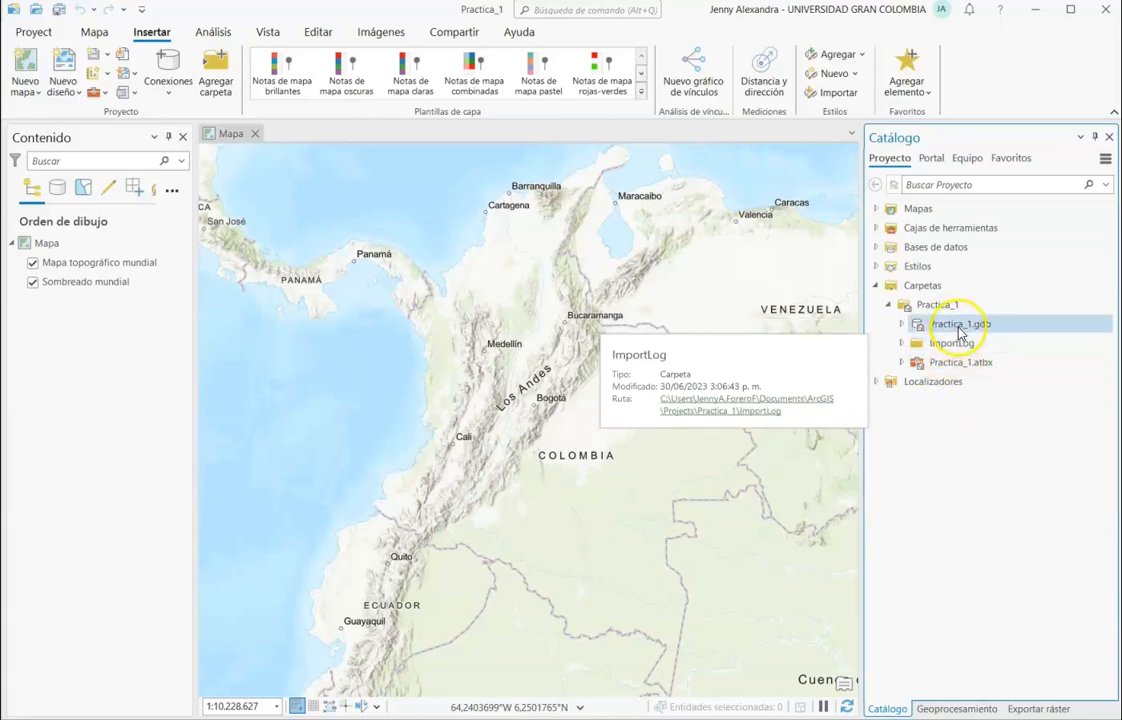
pyautogui.click(935, 308)
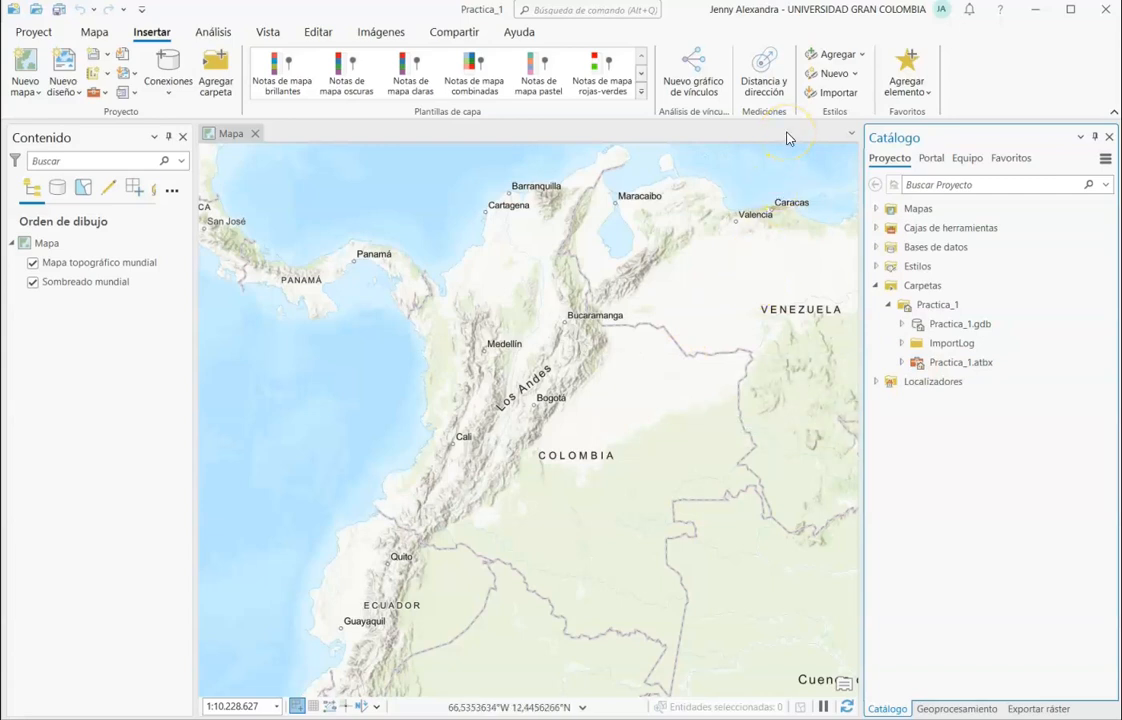
# Look over the available insertion, analysis, view, editing and sharing tools, ending with the commands for adding connections and folders
pyautogui.click(97, 33)
pyautogui.click(155, 32)
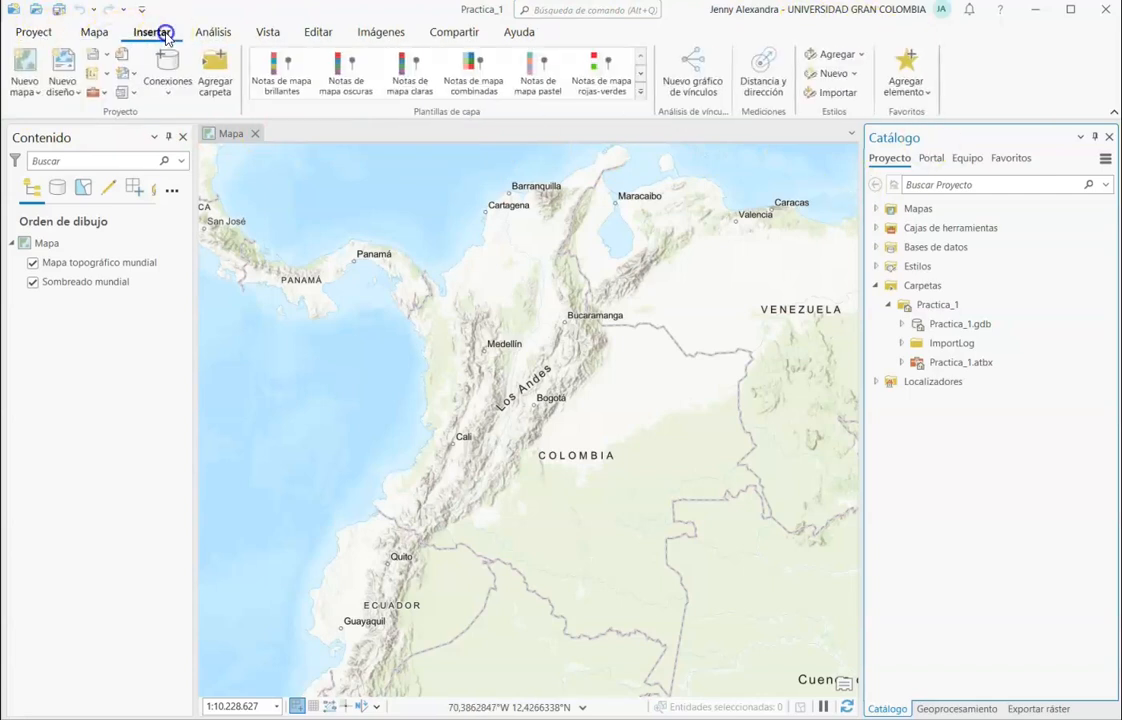
pyautogui.click(237, 35)
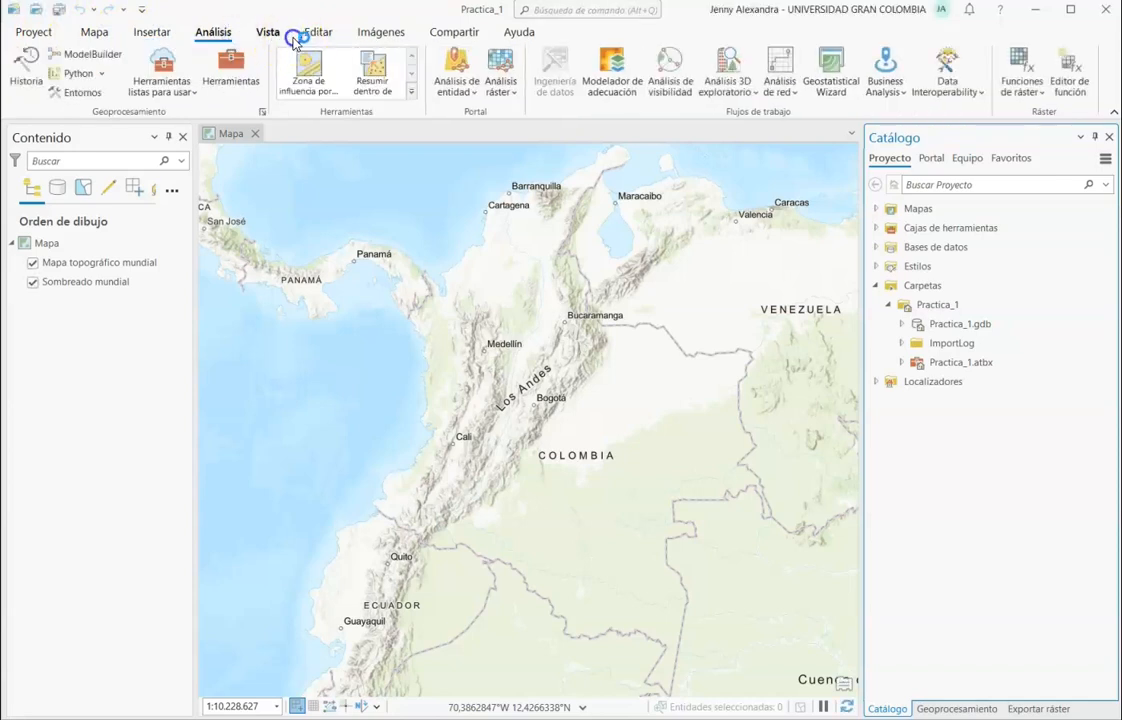
pyautogui.click(272, 33)
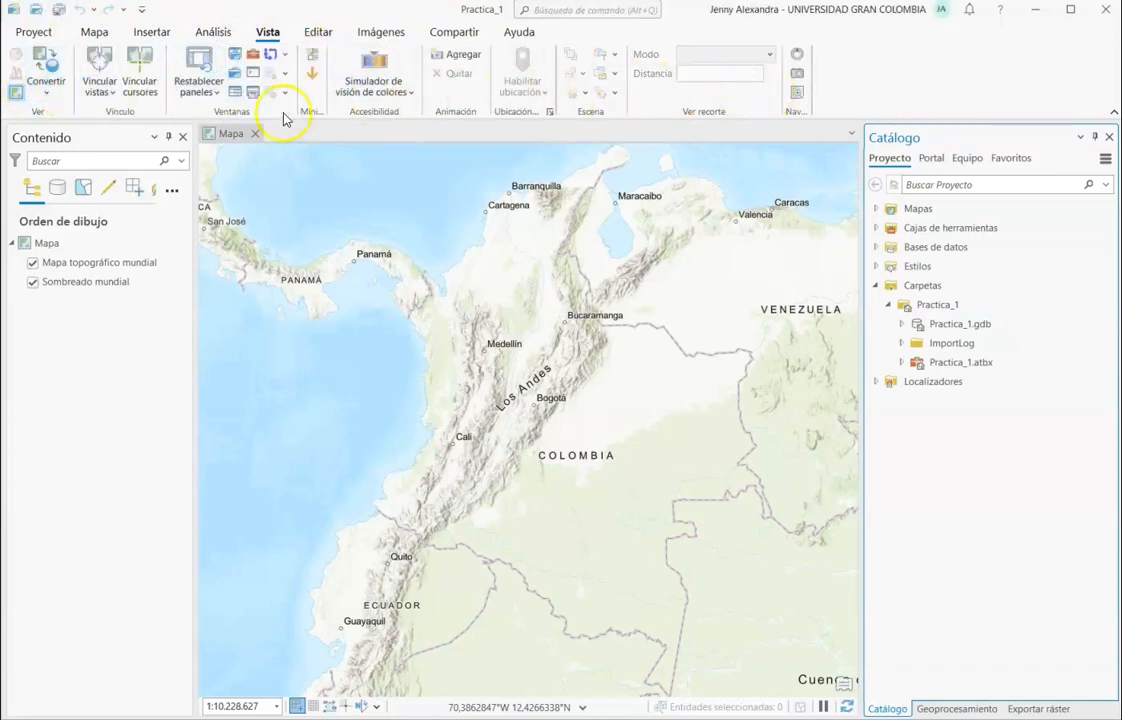
pyautogui.click(216, 32)
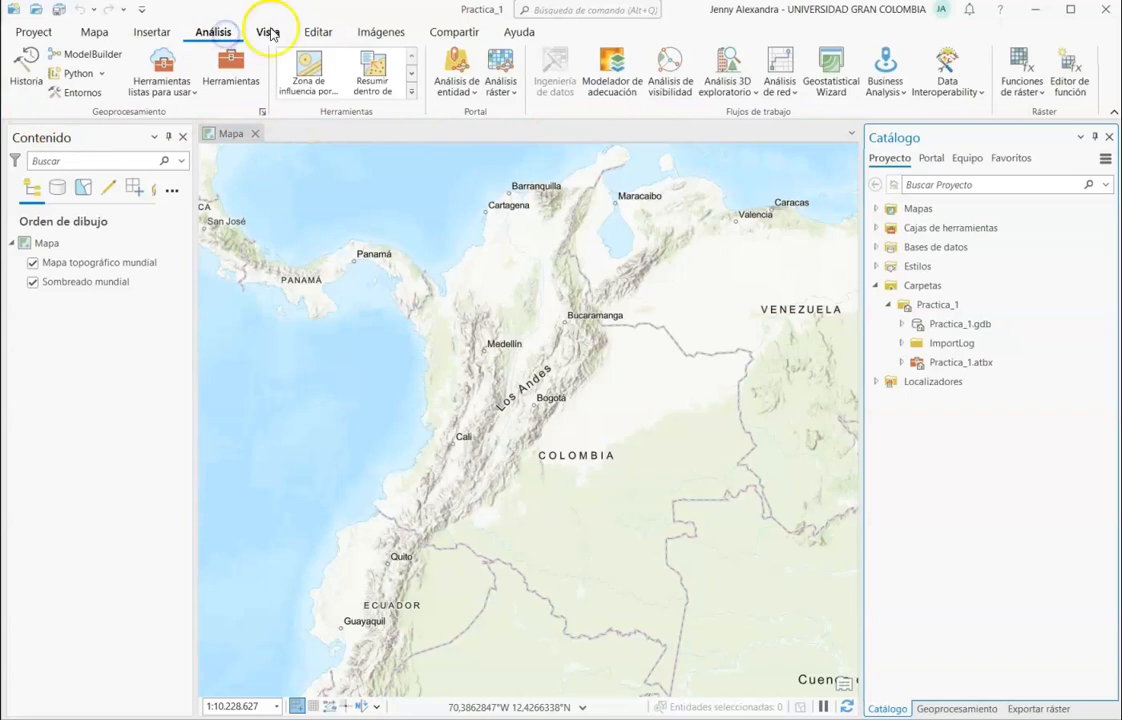
pyautogui.click(317, 35)
pyautogui.click(381, 35)
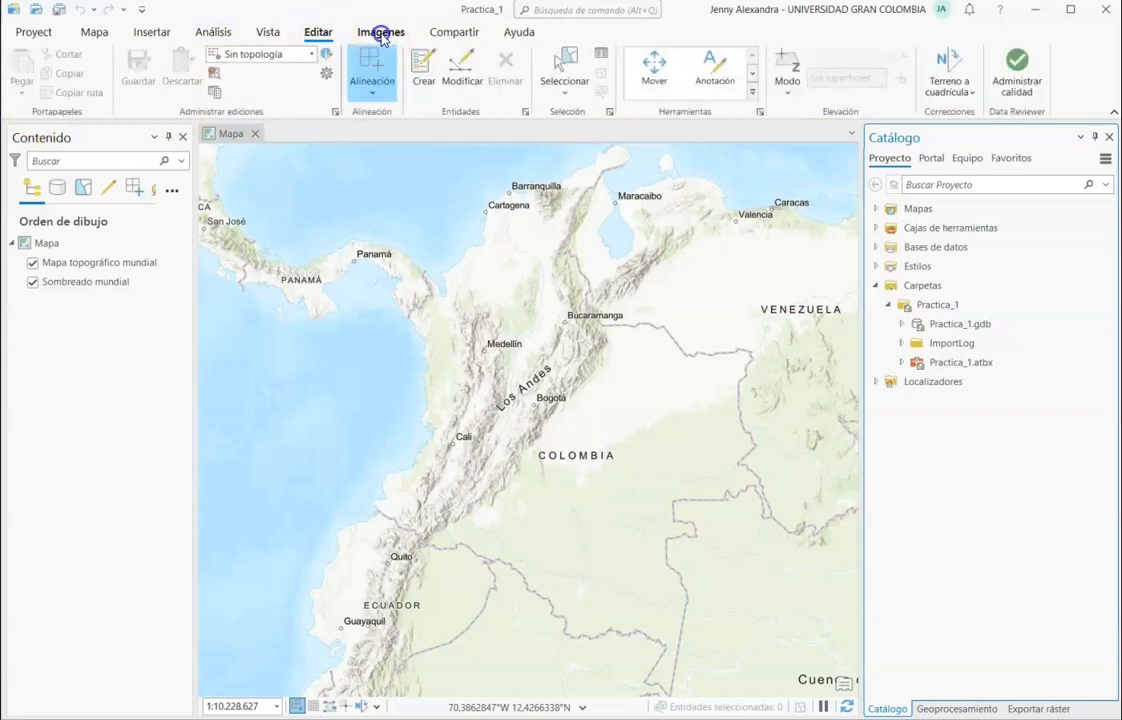
pyautogui.click(452, 32)
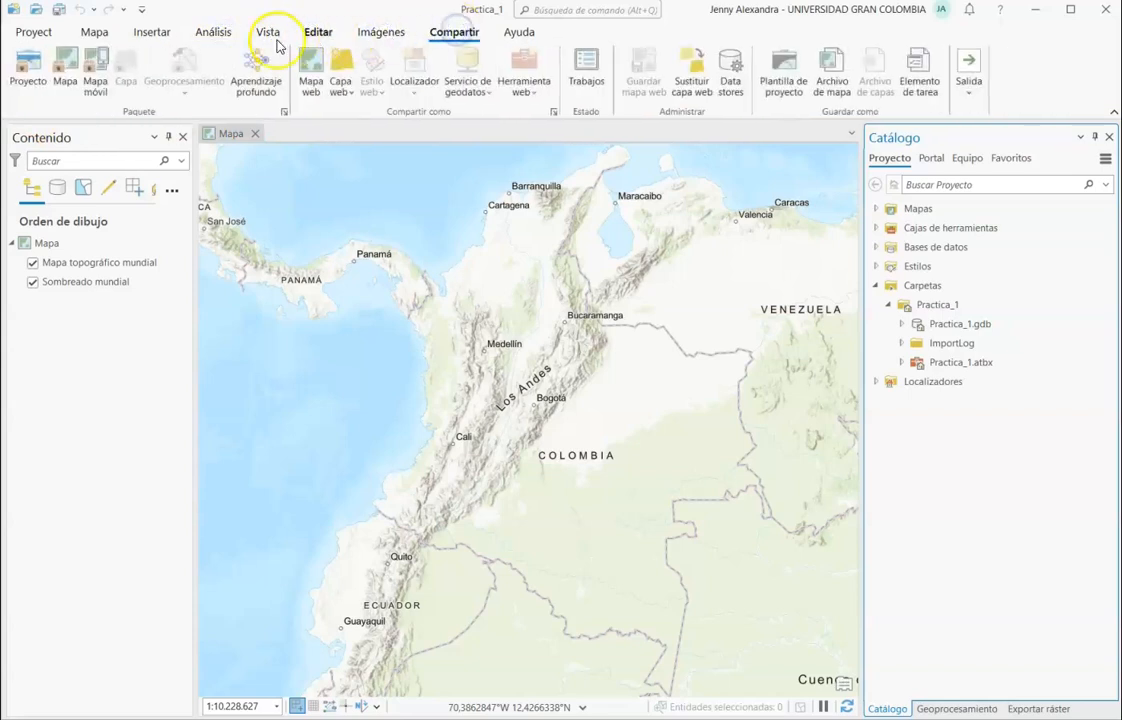
pyautogui.click(146, 35)
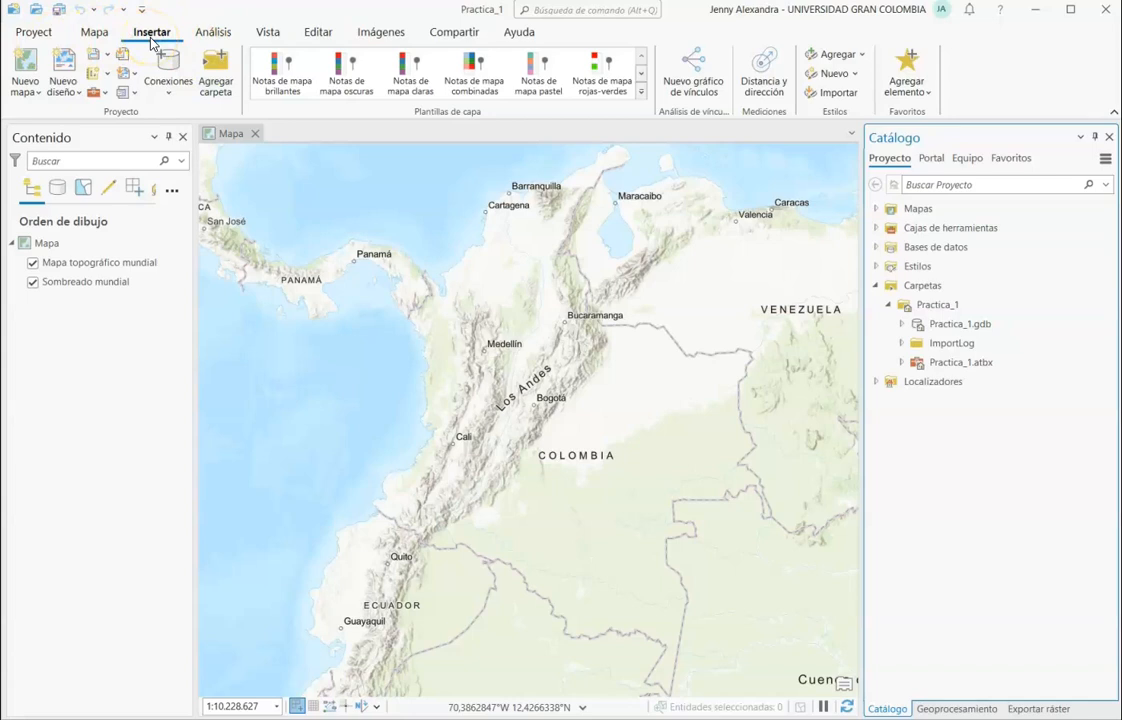
pyautogui.click(228, 82)
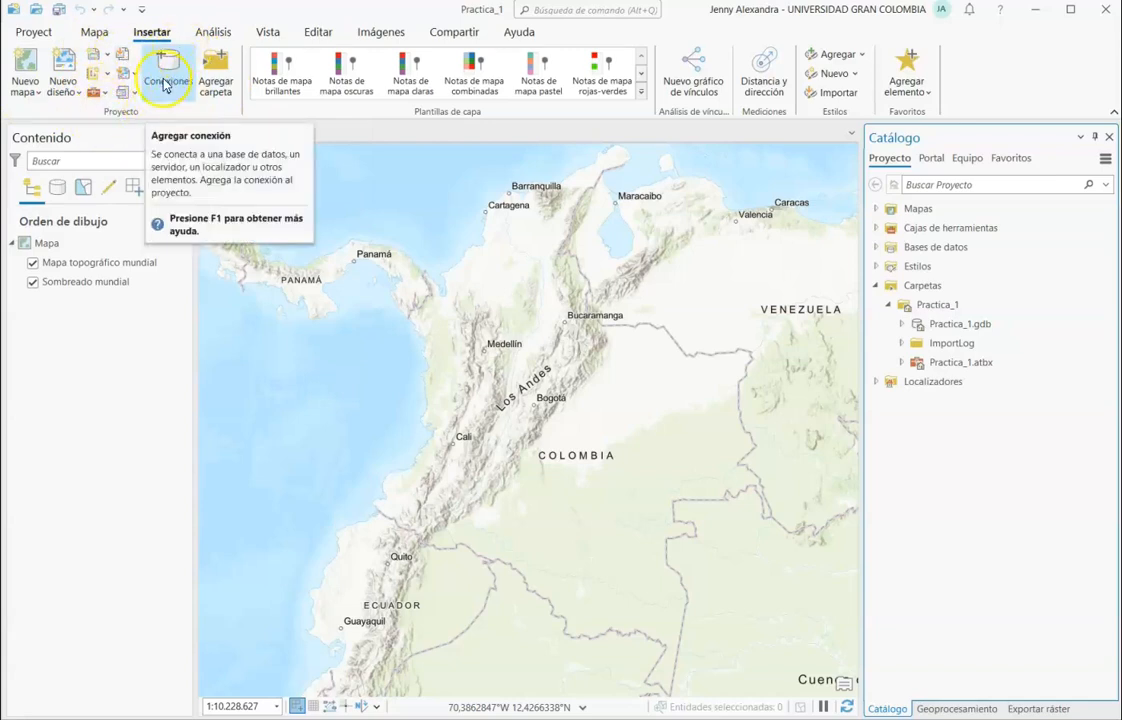
# Examine the commands for adding a folder connection, both the general one and the one offered on the project's Carpetas node
pyautogui.click(228, 90)
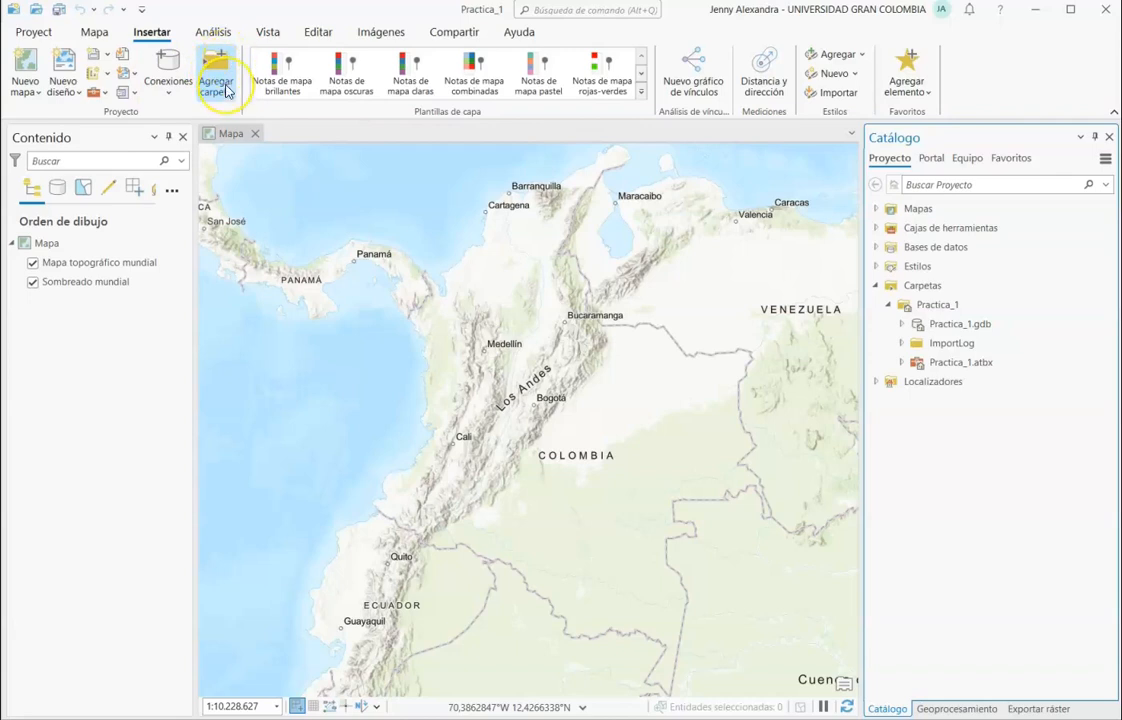
pyautogui.click(217, 88)
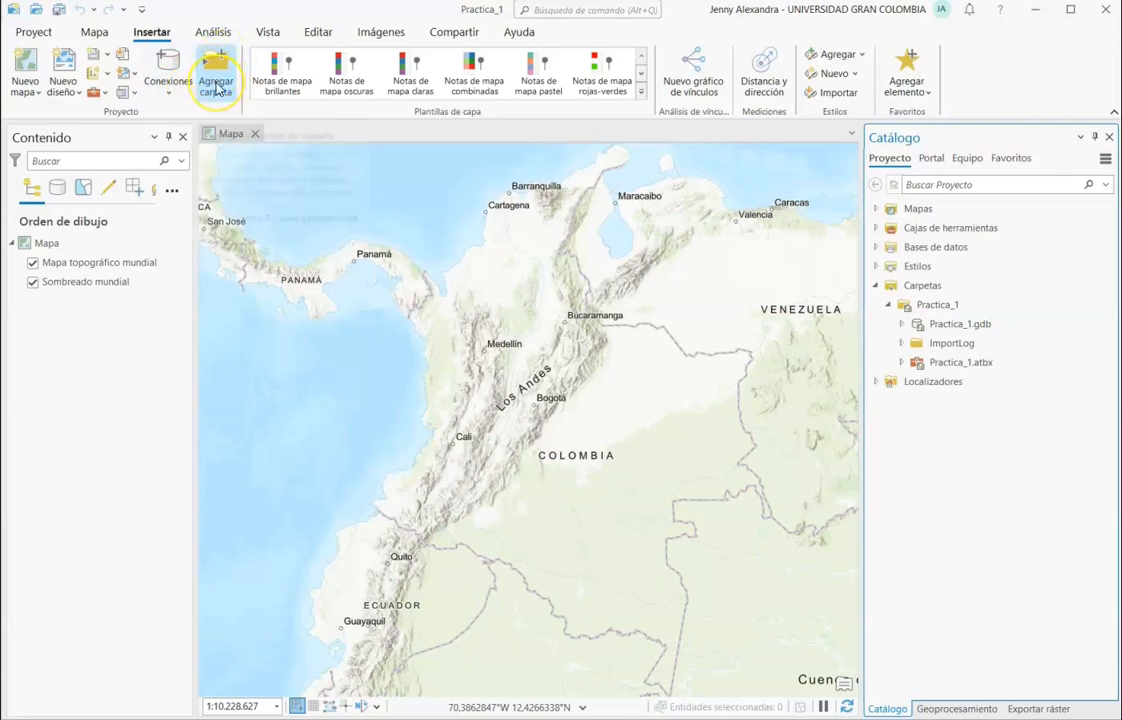
pyautogui.click(163, 42)
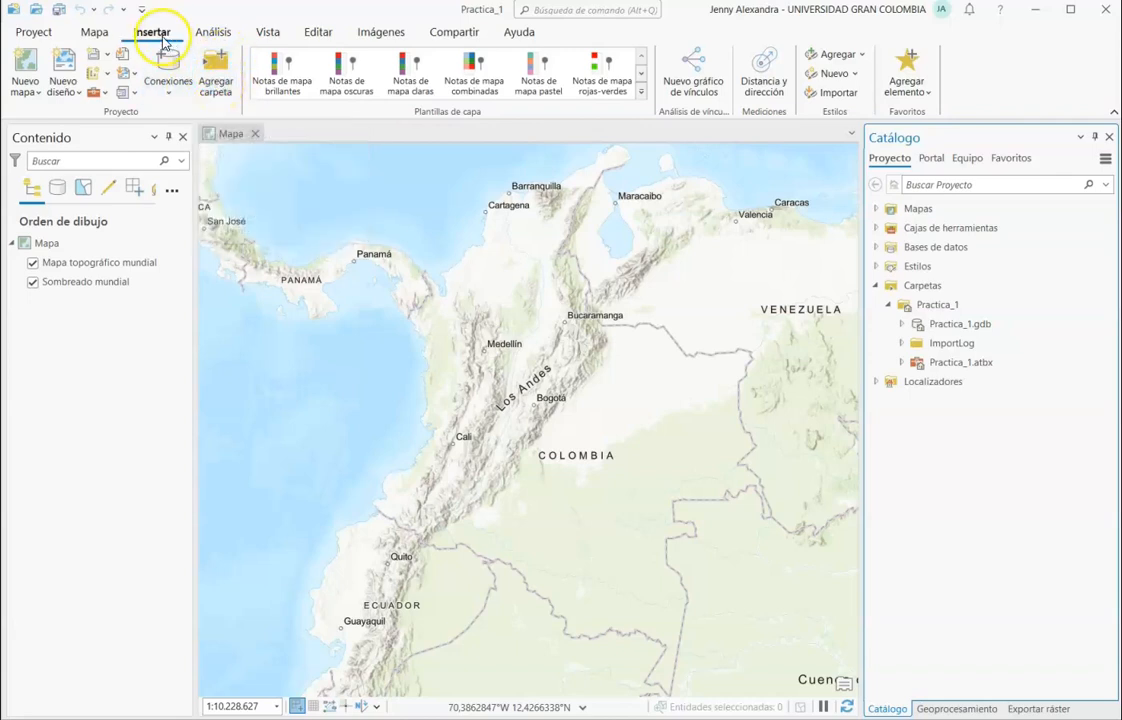
pyautogui.click(229, 83)
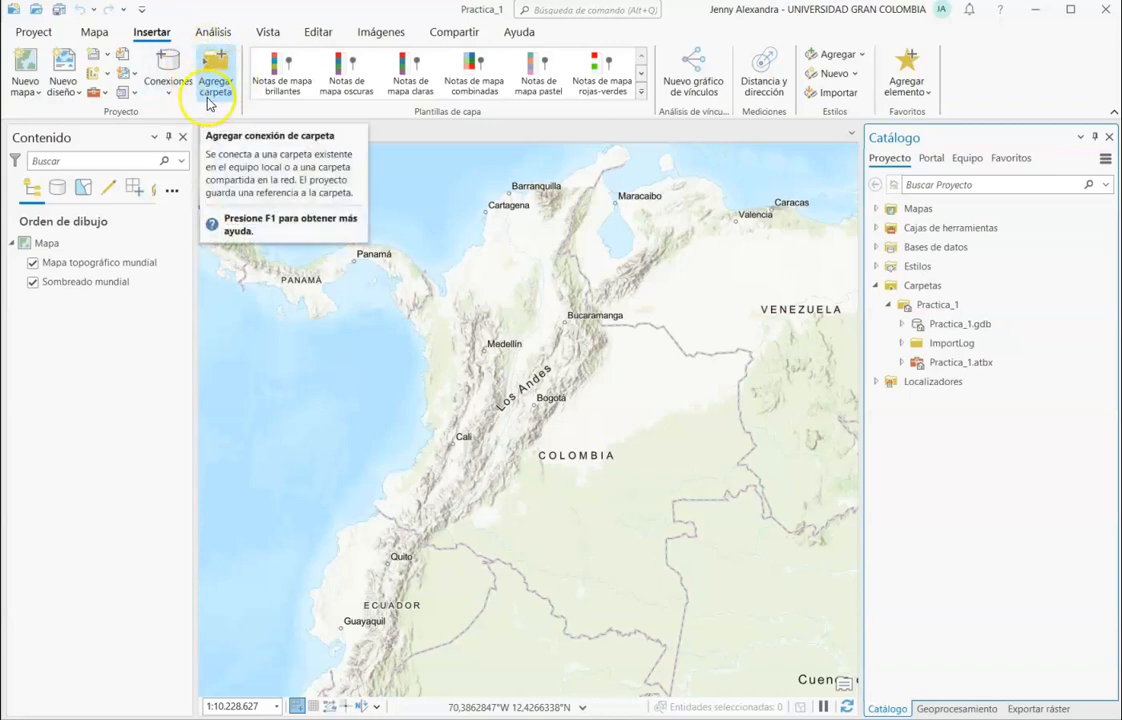
pyautogui.rightClick(923, 289)
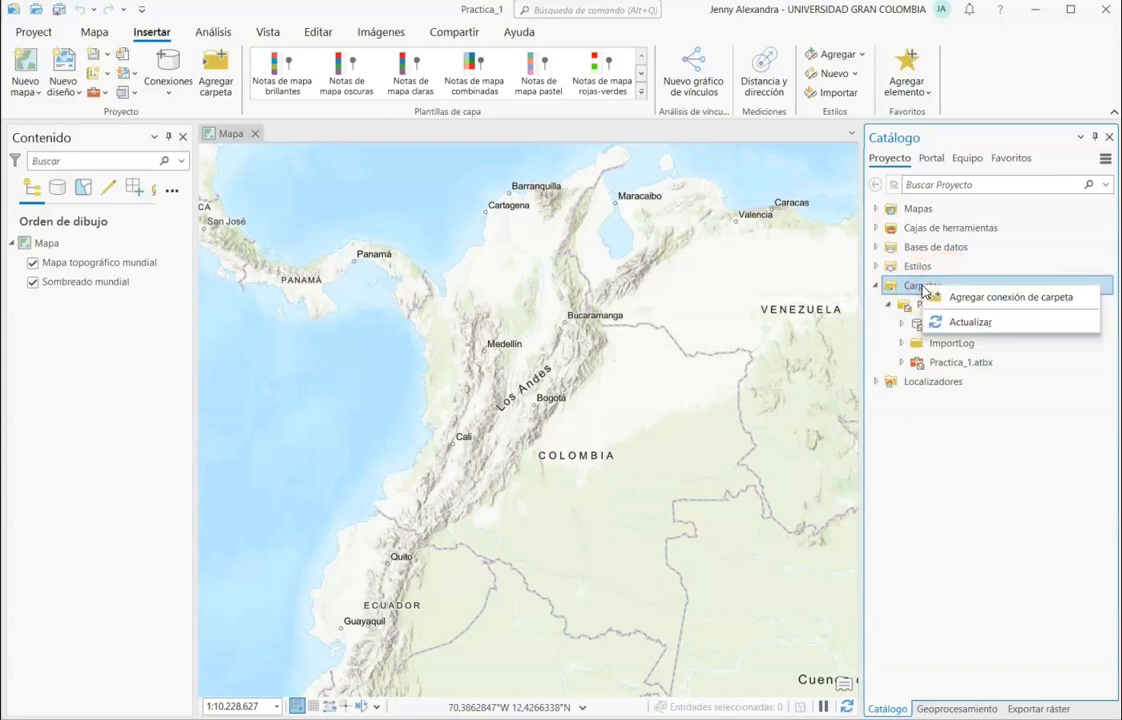
pyautogui.click(963, 300)
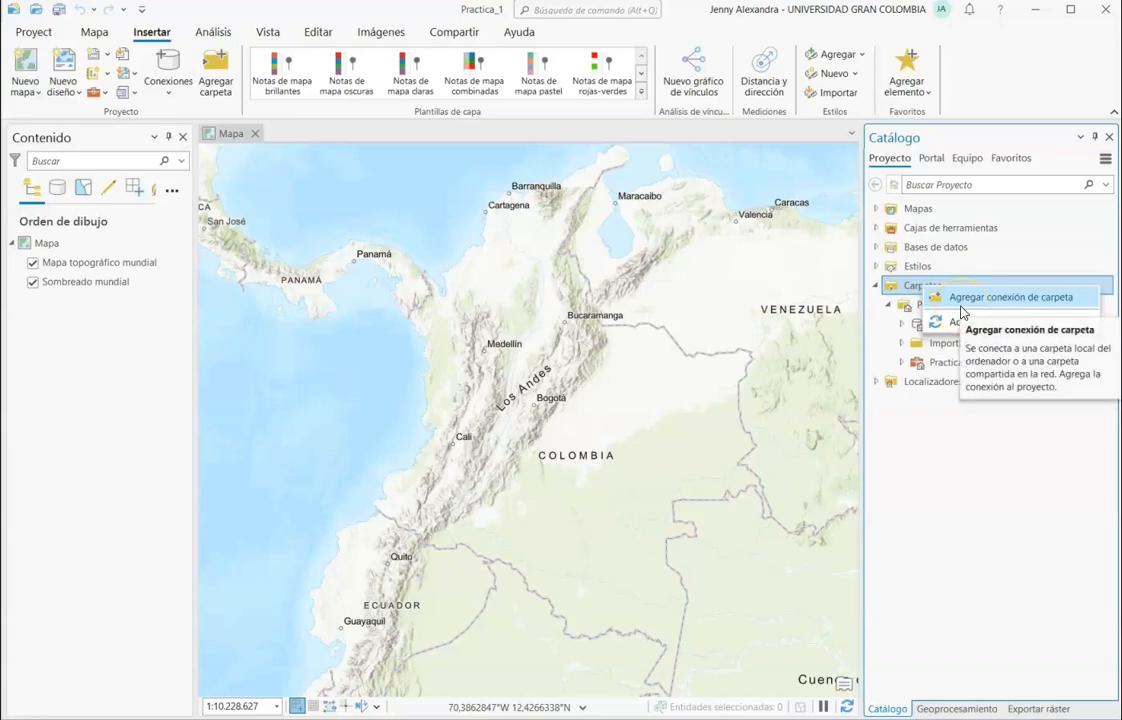
# Add a folder connection to Datos-P1, located inside the Práctica 1 folder of Arcgis Pro
pyautogui.click(213, 88)
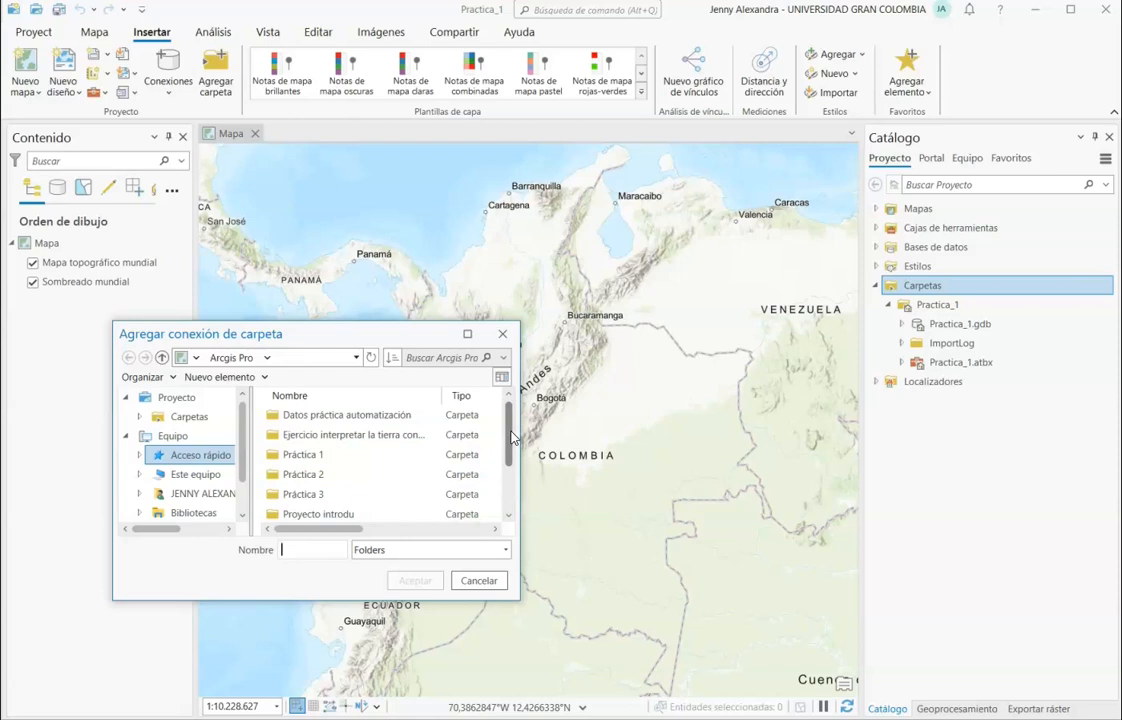
pyautogui.click(276, 494)
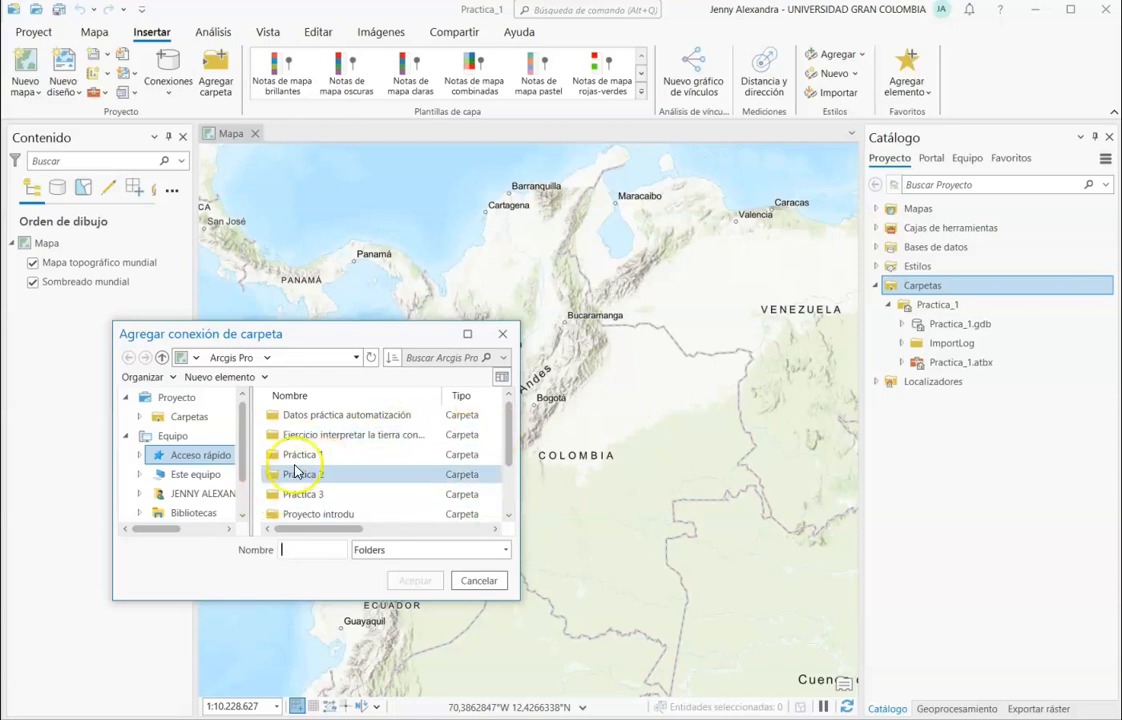
pyautogui.click(278, 456)
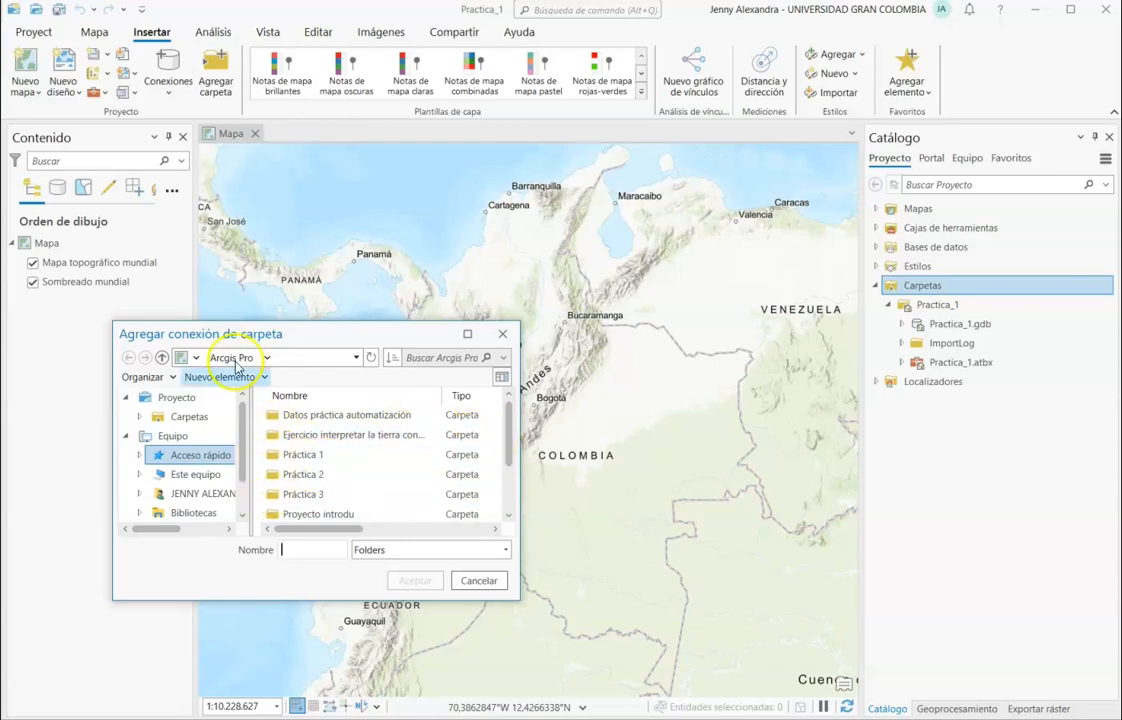
pyautogui.click(283, 458)
pyautogui.doubleClick(283, 456)
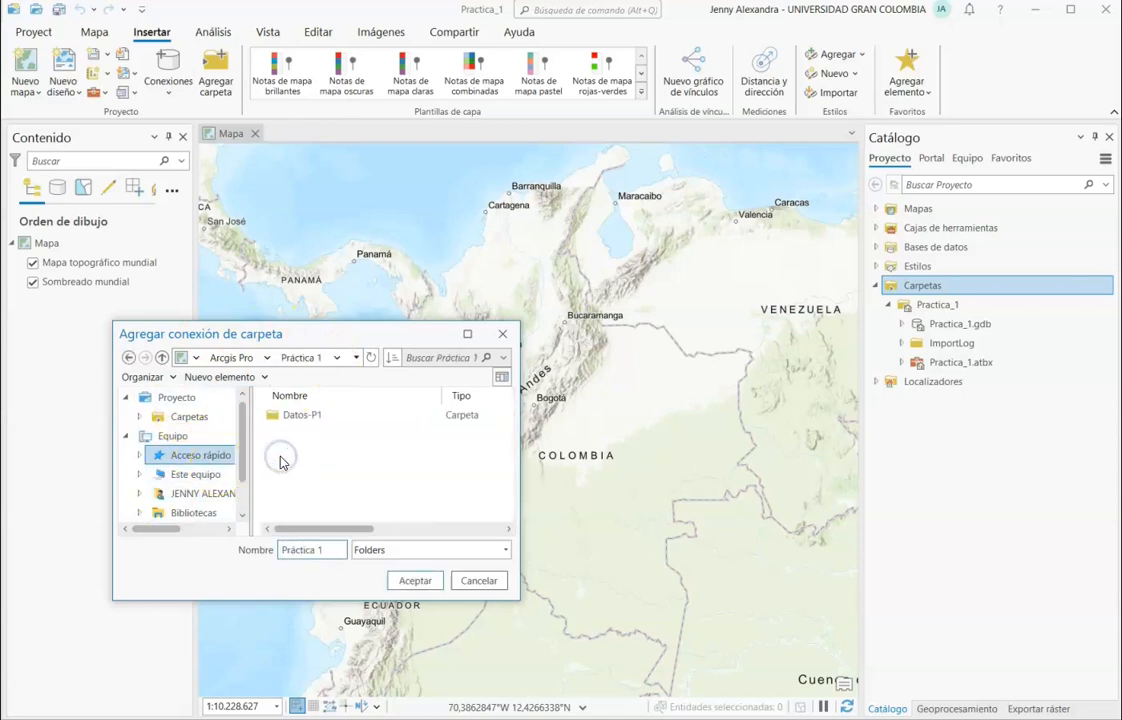
pyautogui.click(310, 422)
pyautogui.click(415, 582)
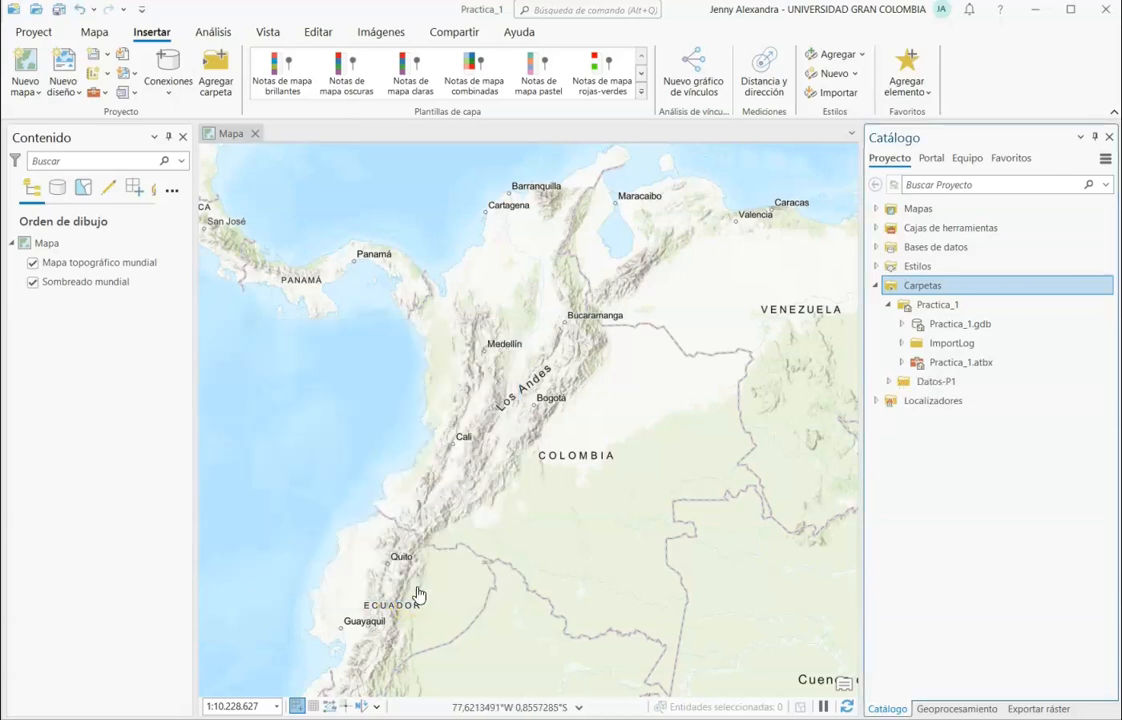
# Expand the Datos-P1 connection and examine its 1.shp and 2.cobertura subfolders, keeping only the 1.shp contents listed
pyautogui.click(911, 388)
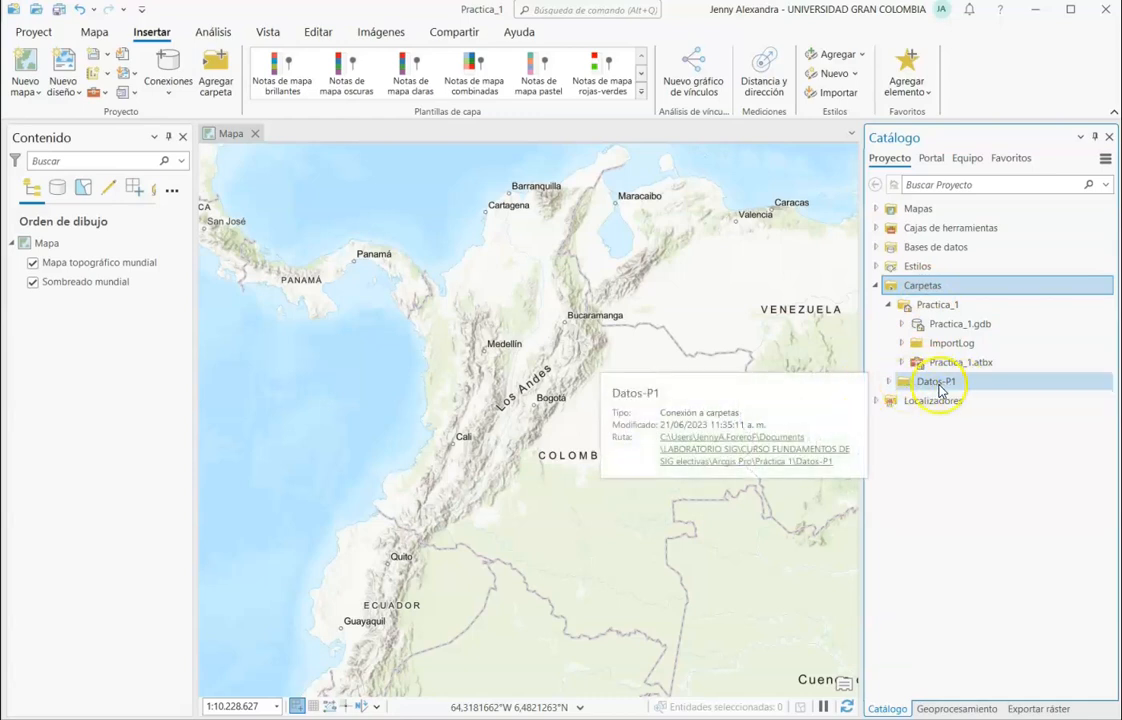
pyautogui.click(889, 382)
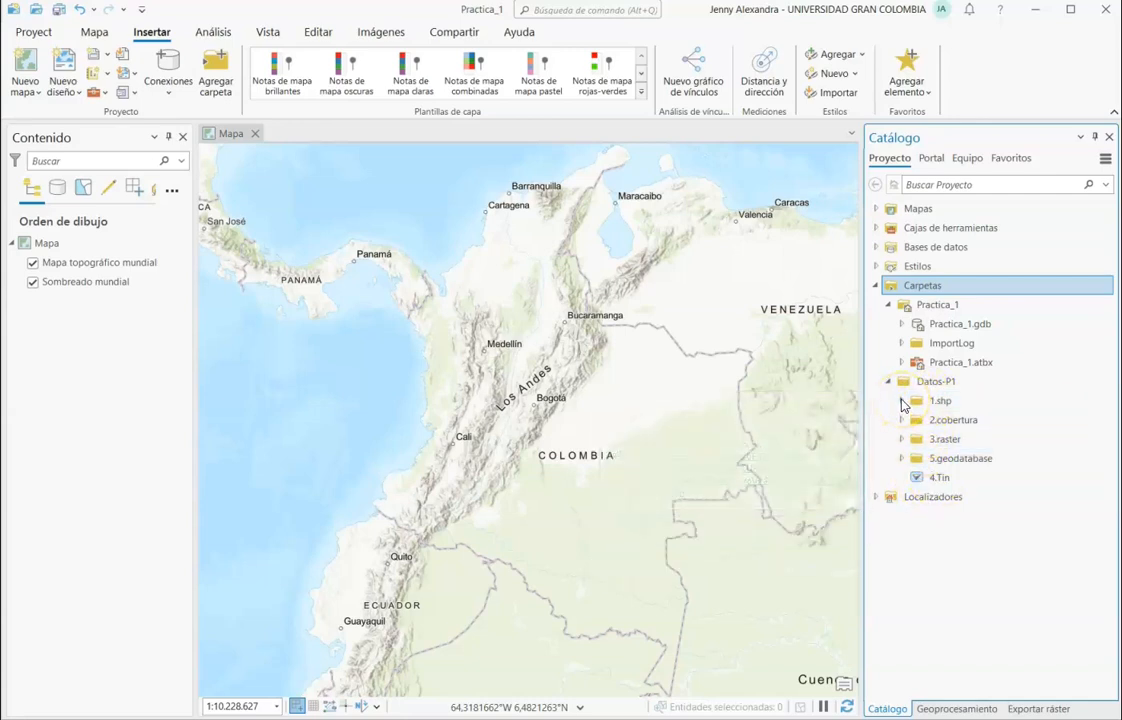
pyautogui.click(901, 401)
pyautogui.click(903, 478)
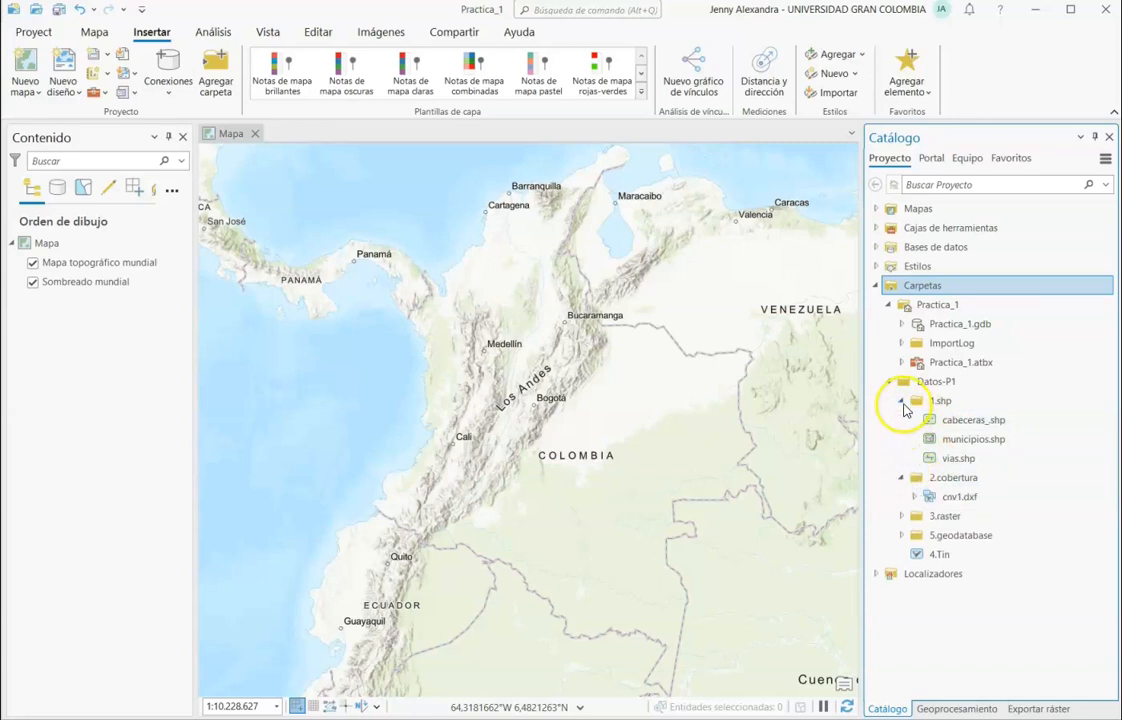
pyautogui.click(903, 478)
pyautogui.click(901, 401)
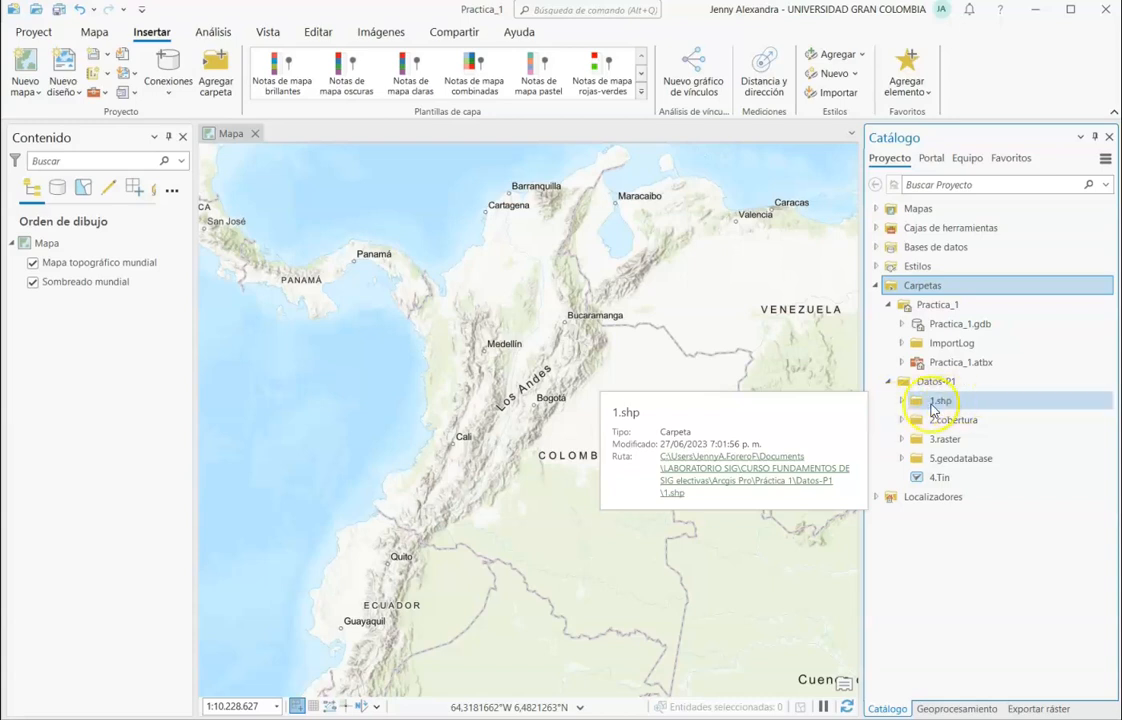
pyautogui.click(902, 401)
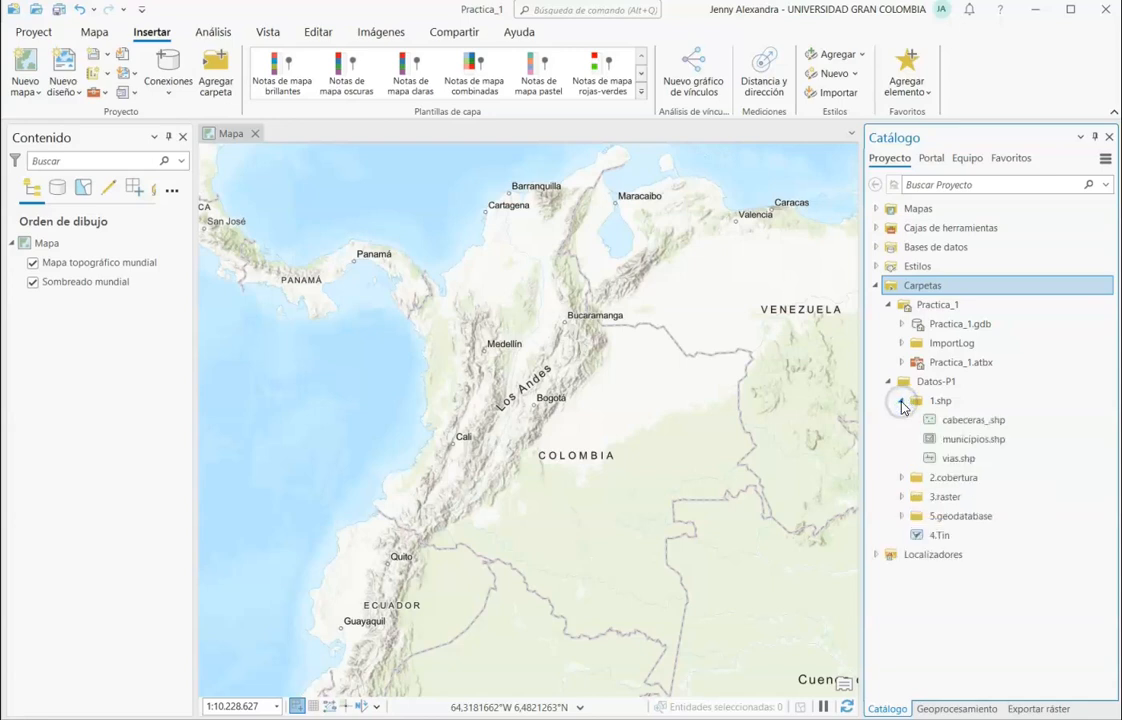
pyautogui.click(940, 401)
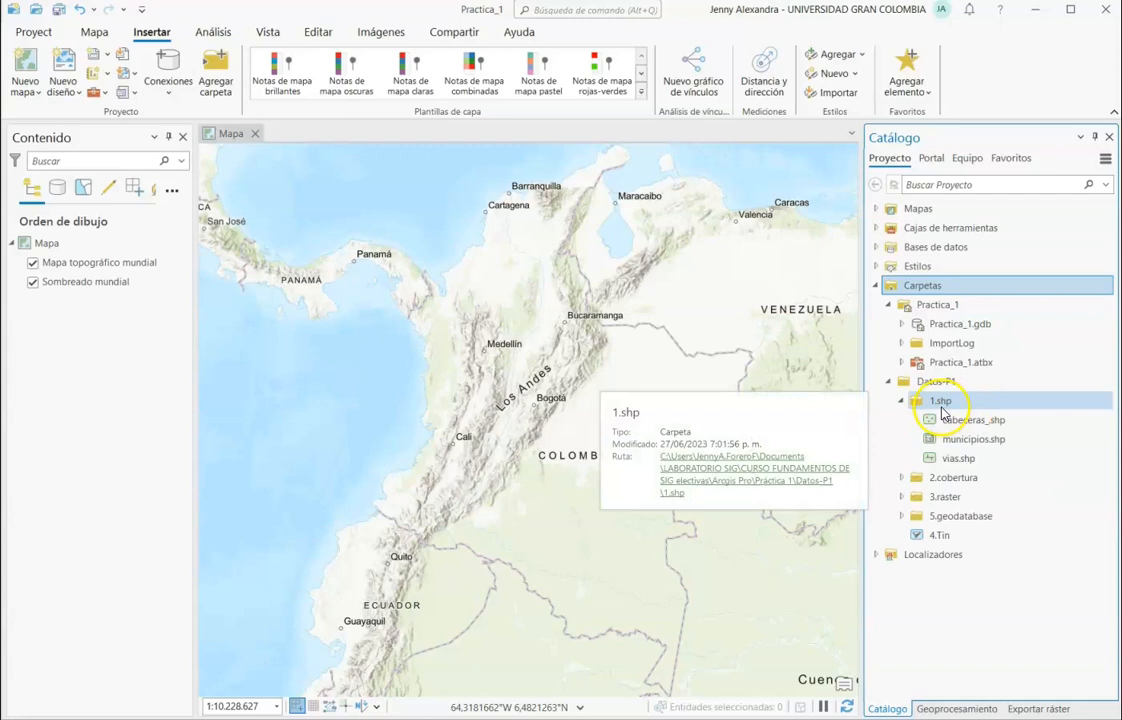
pyautogui.click(972, 440)
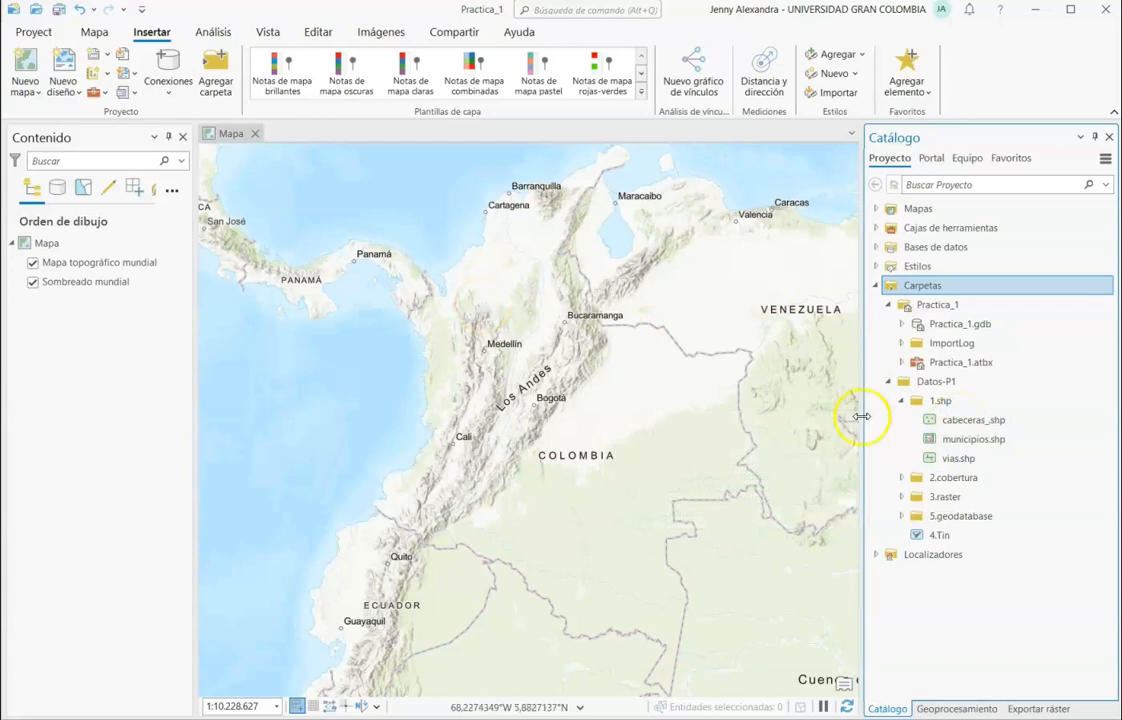
# Add the cabeceras_, municipios and vias shapefiles from the 1.shp folder to the map
pyautogui.click(962, 422)
pyautogui.moveTo(962, 422); pyautogui.dragTo(536, 356)
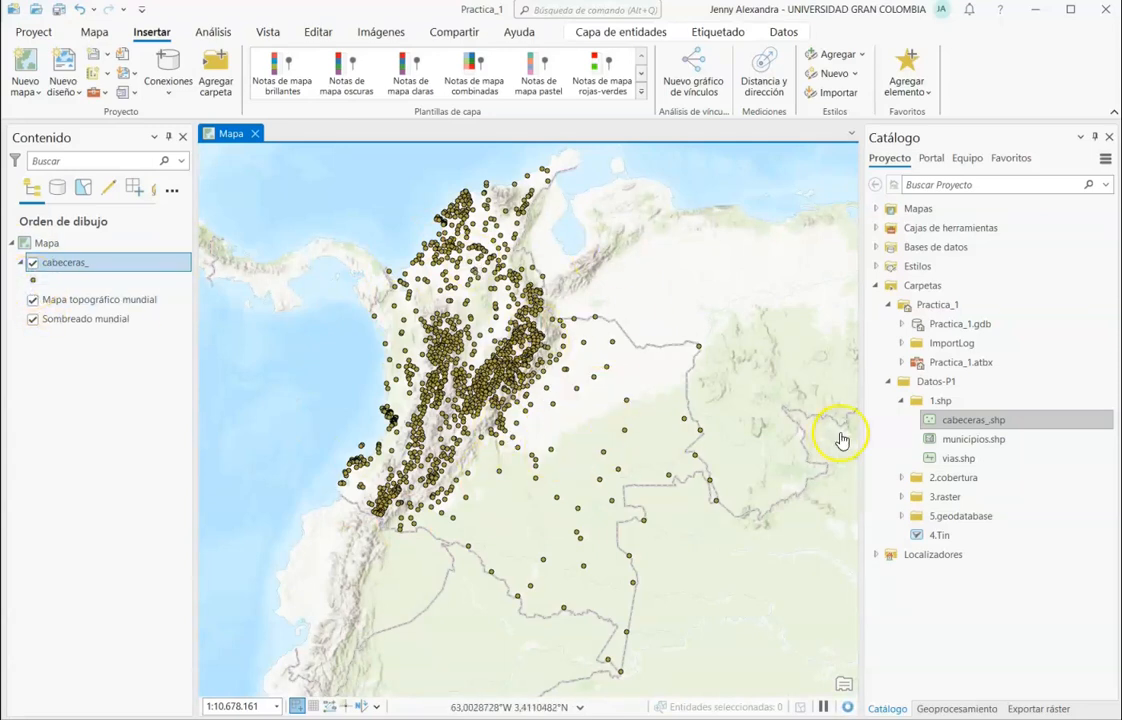
pyautogui.click(948, 441)
pyautogui.moveTo(948, 441); pyautogui.dragTo(566, 403)
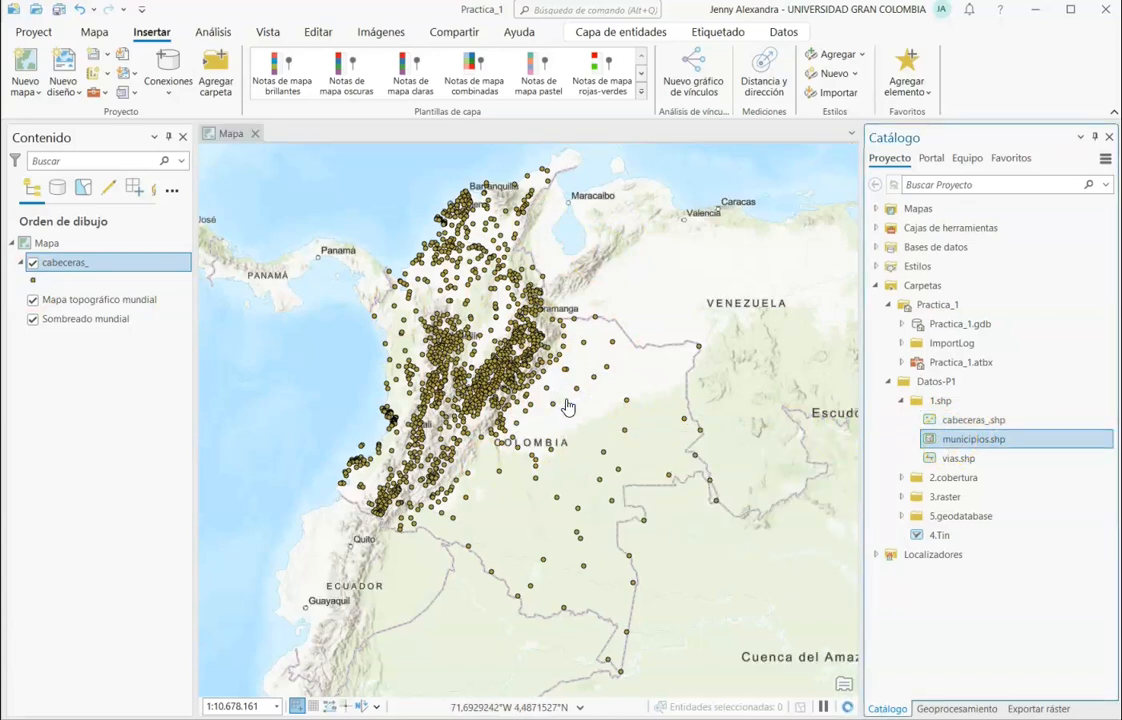
pyautogui.moveTo(566, 406); pyautogui.dragTo(593, 393)
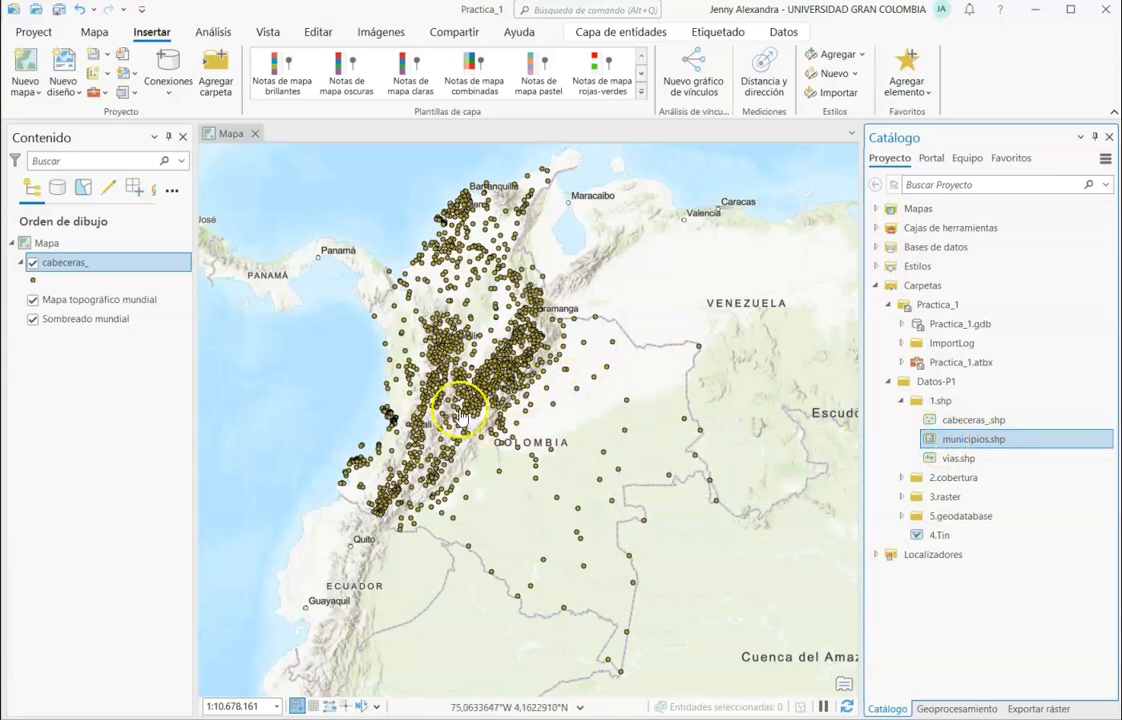
pyautogui.moveTo(973, 439); pyautogui.dragTo(539, 468)
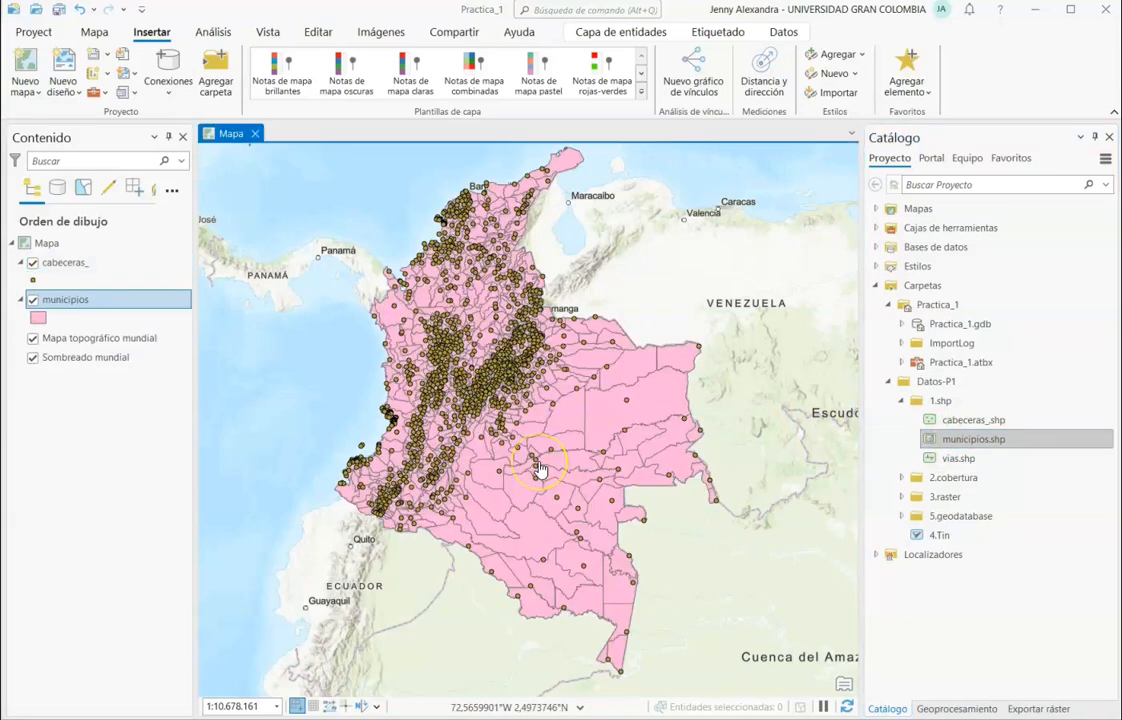
pyautogui.moveTo(951, 460); pyautogui.dragTo(631, 410)
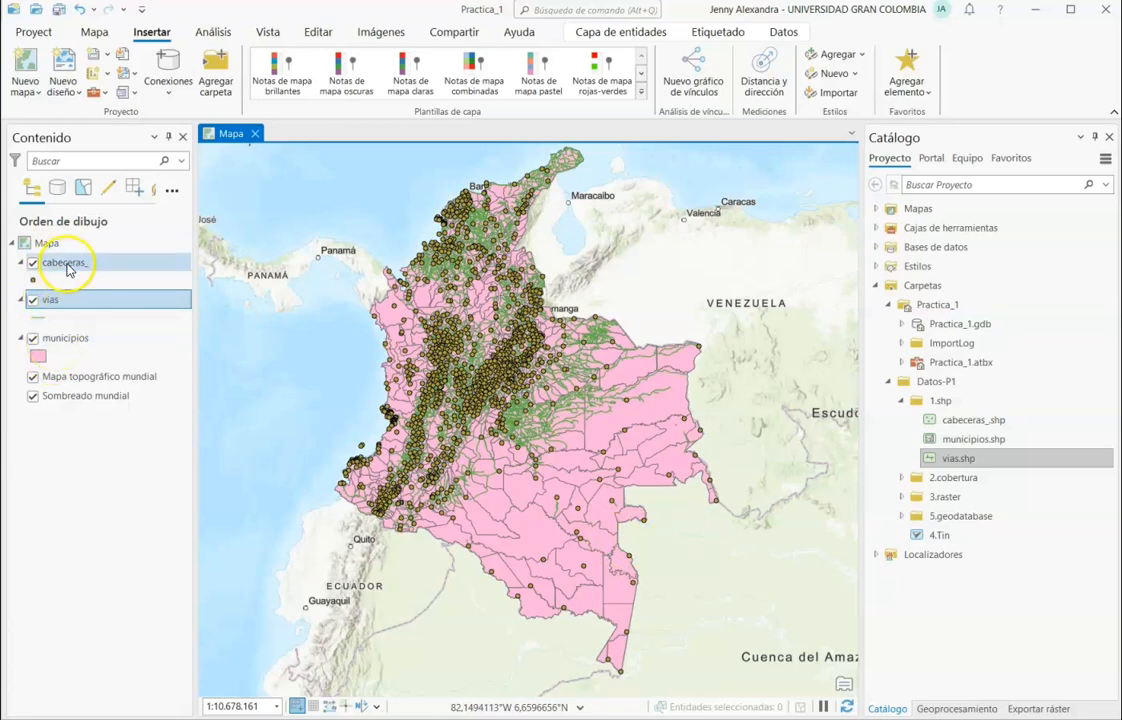
# Try the municipios layer above all other layers, and restore the drawing order to cabeceras_, vias, municipios
pyautogui.click(57, 338)
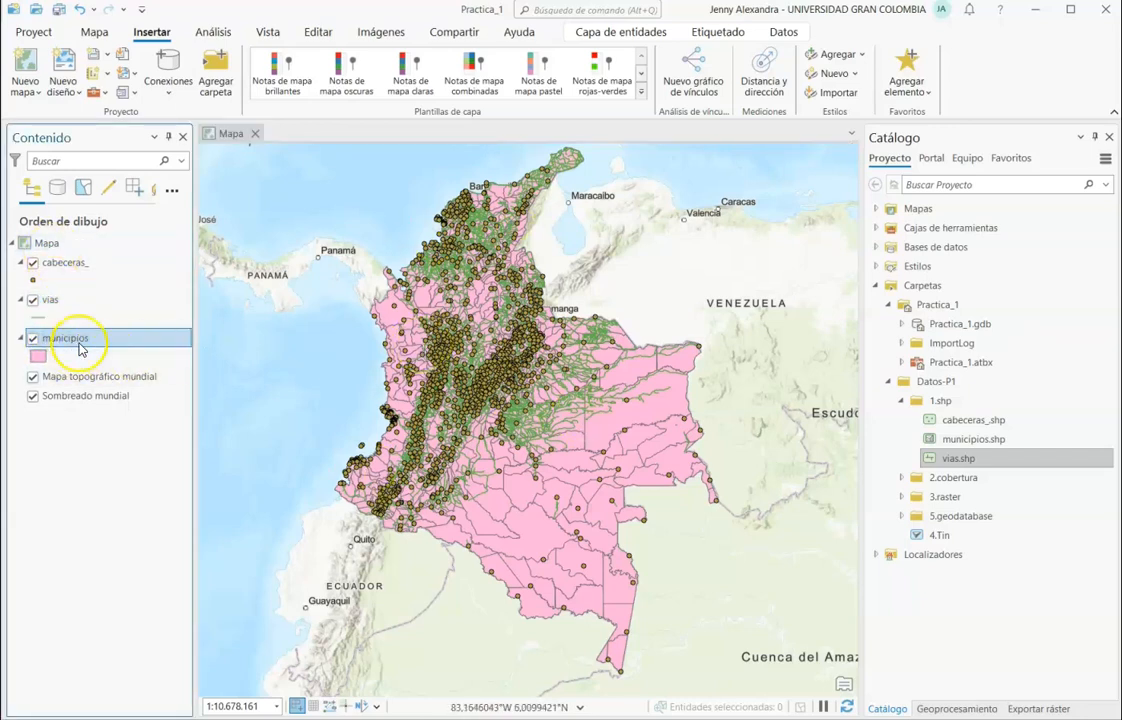
pyautogui.click(79, 341)
pyautogui.moveTo(72, 317); pyautogui.dragTo(70, 266)
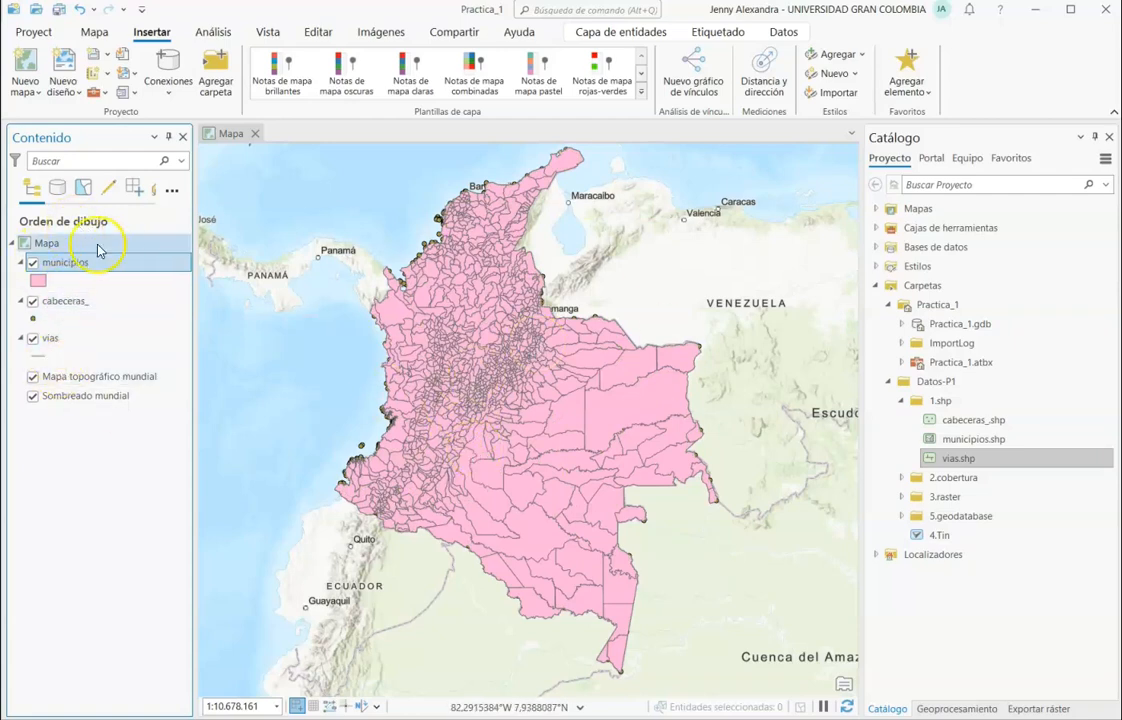
pyautogui.moveTo(93, 265)
pyautogui.mouseDown()
pyautogui.moveTo(92, 320)
pyautogui.moveTo(76, 294)
pyautogui.mouseUp()
pyautogui.click(75, 342)
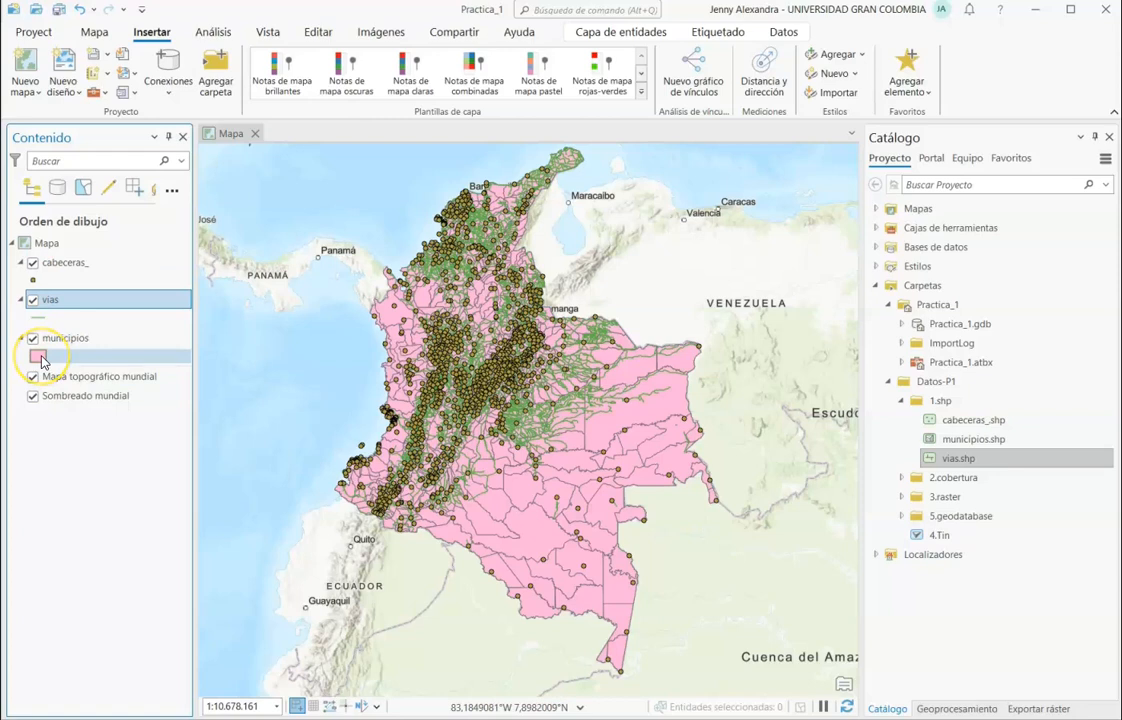
# Try the Círculo 3, Círculo 2 and Triángulo 1 symbols on the cabeceras_ points and settle on Hexágono 1
pyautogui.click(33, 282)
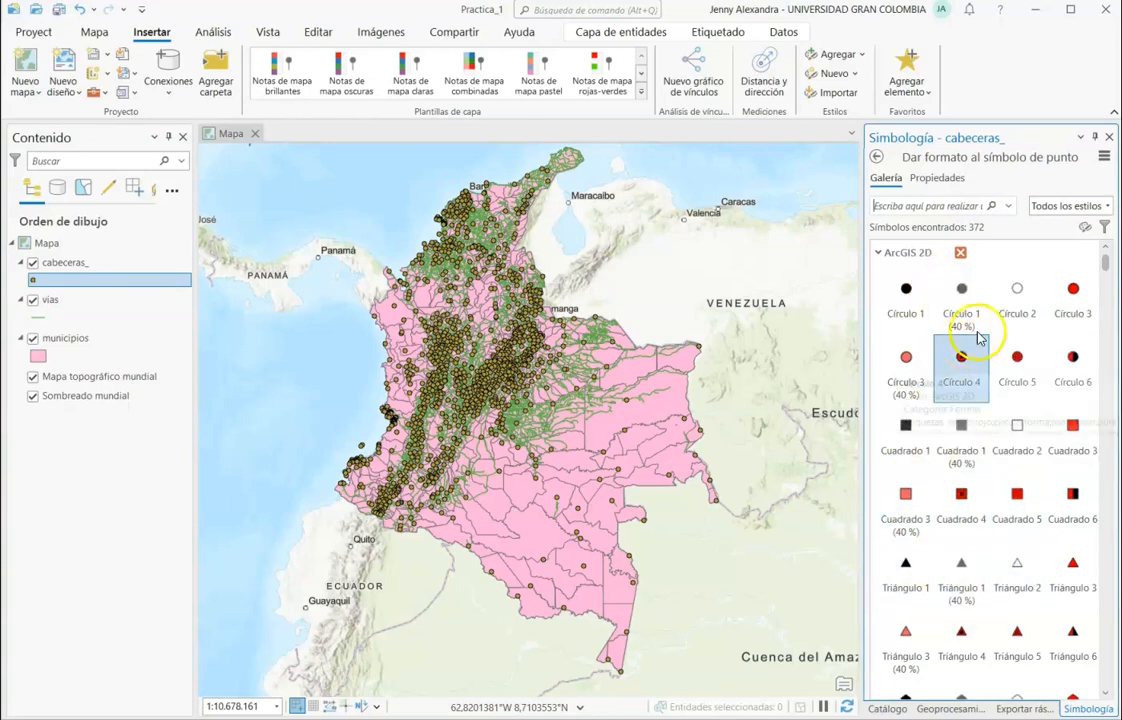
pyautogui.click(1074, 290)
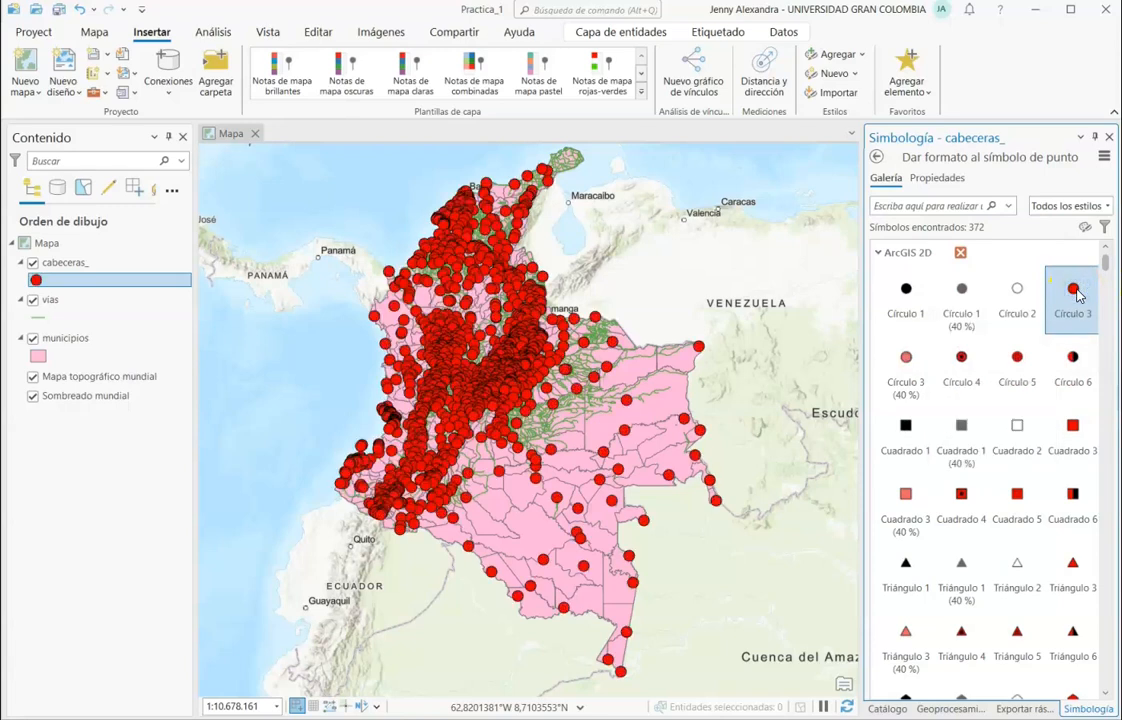
pyautogui.click(1014, 318)
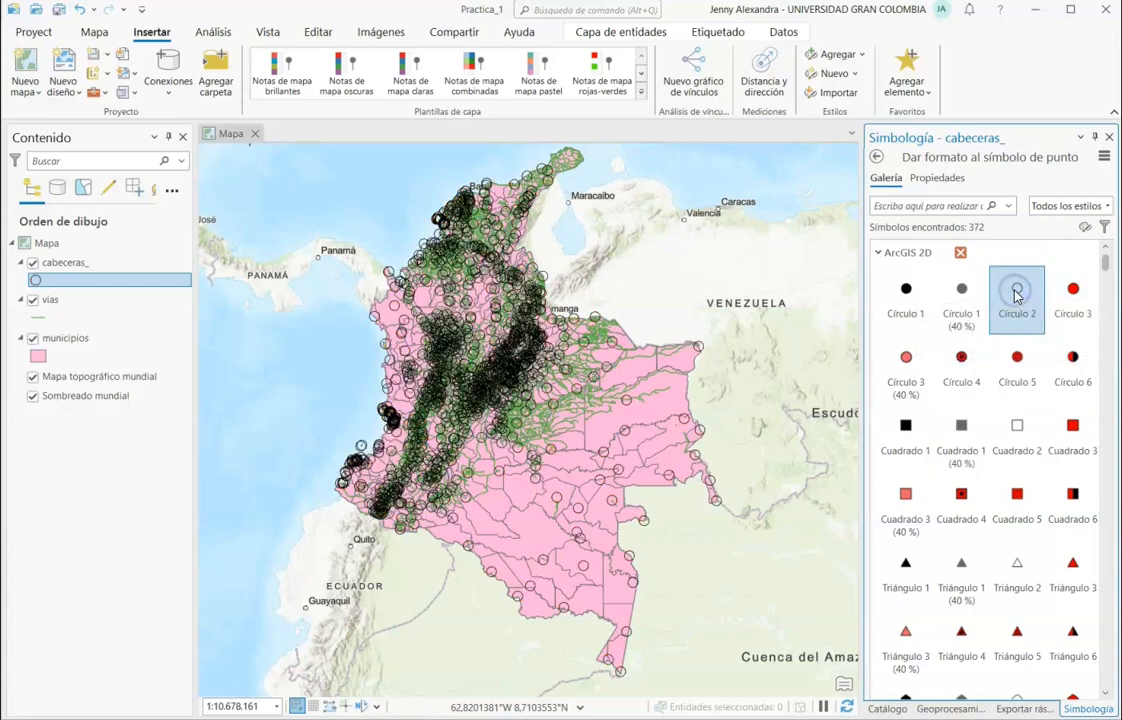
pyautogui.click(1014, 436)
pyautogui.click(903, 588)
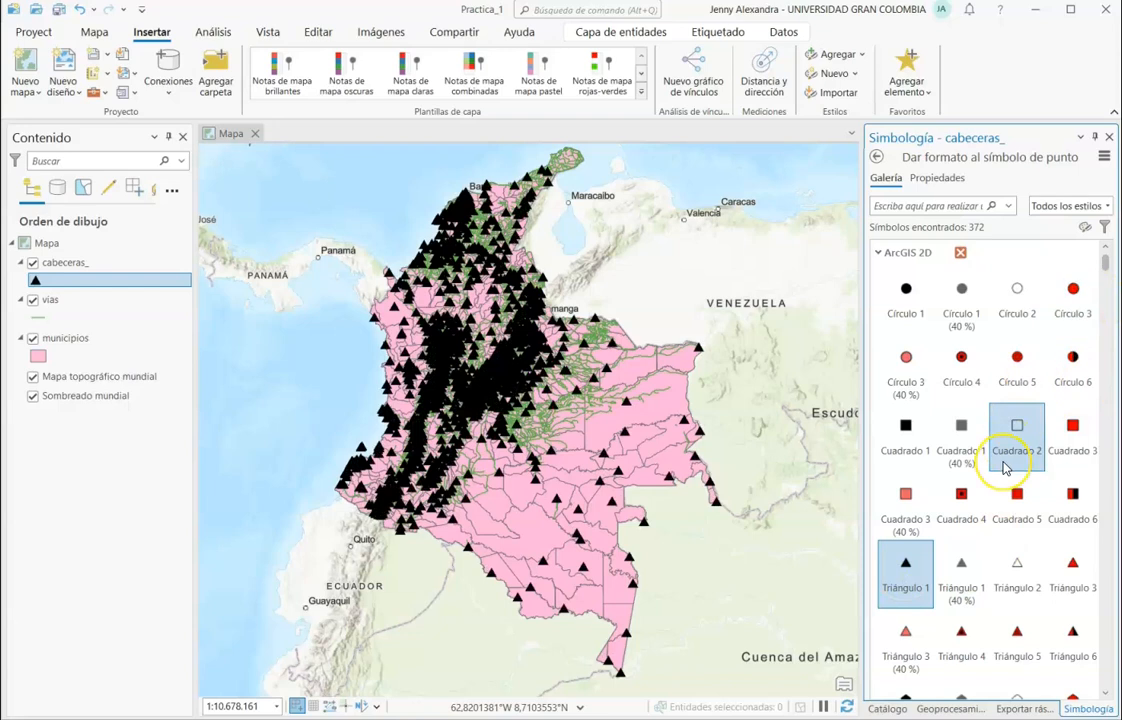
pyautogui.scroll(-5, 1005, 468)
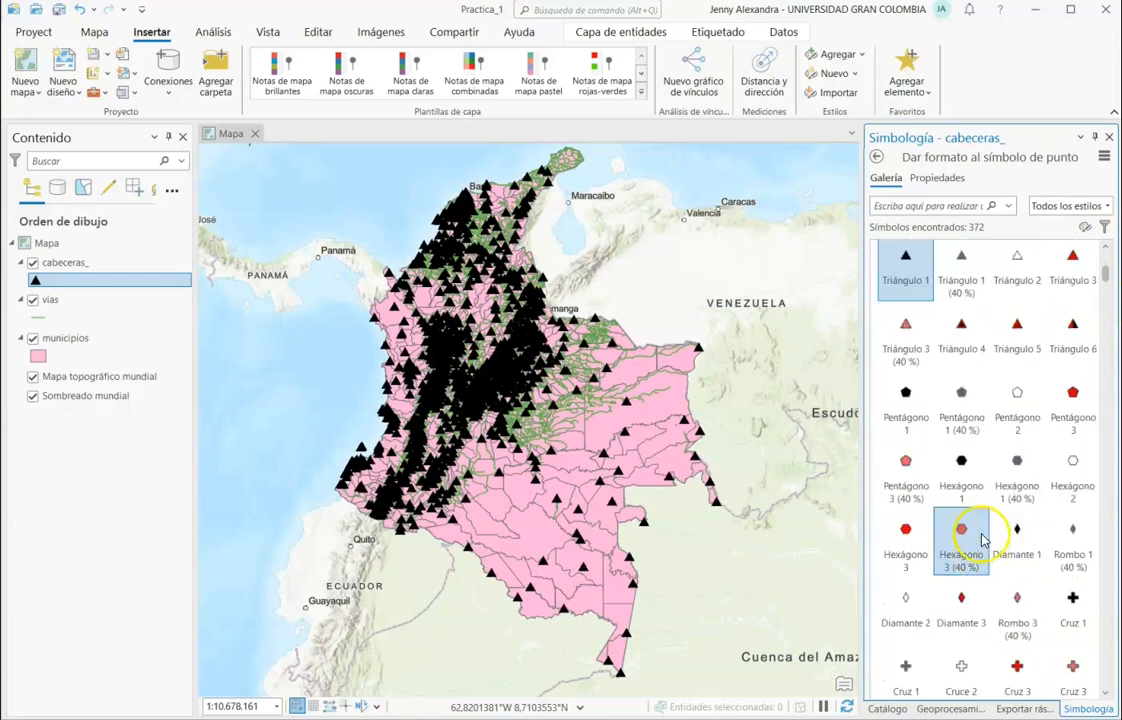
pyautogui.click(961, 462)
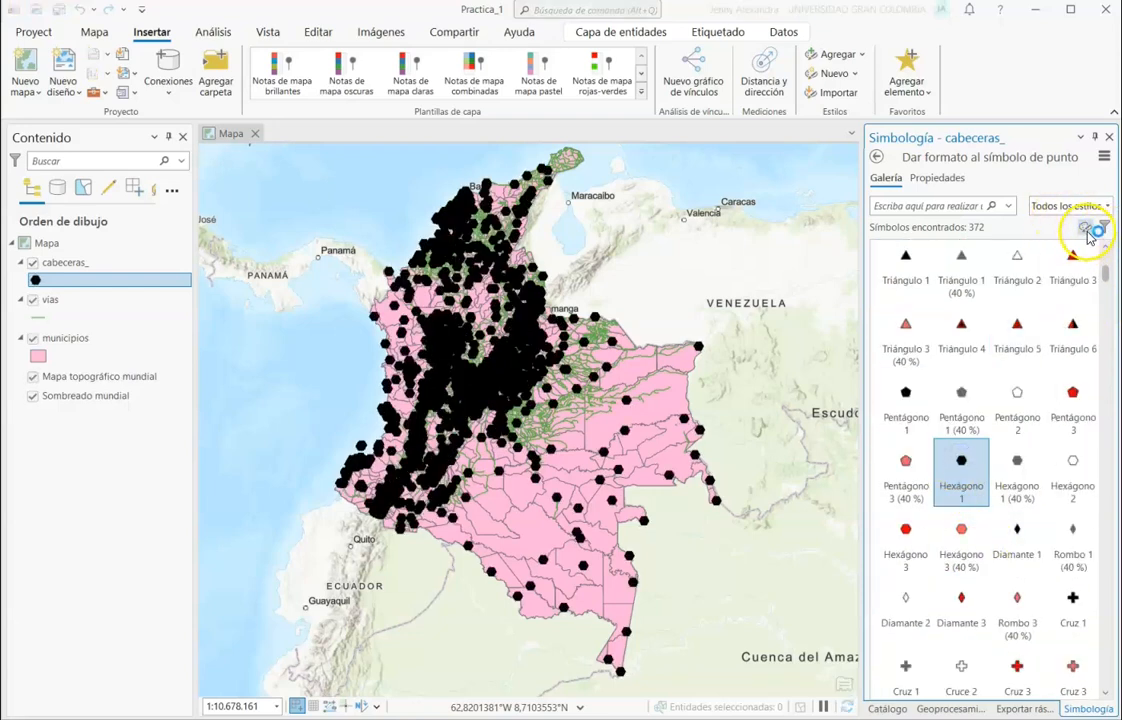
# Set the cabeceras_ point symbol size to 6 pt and its fill colour to red, applying both changes
pyautogui.click(939, 178)
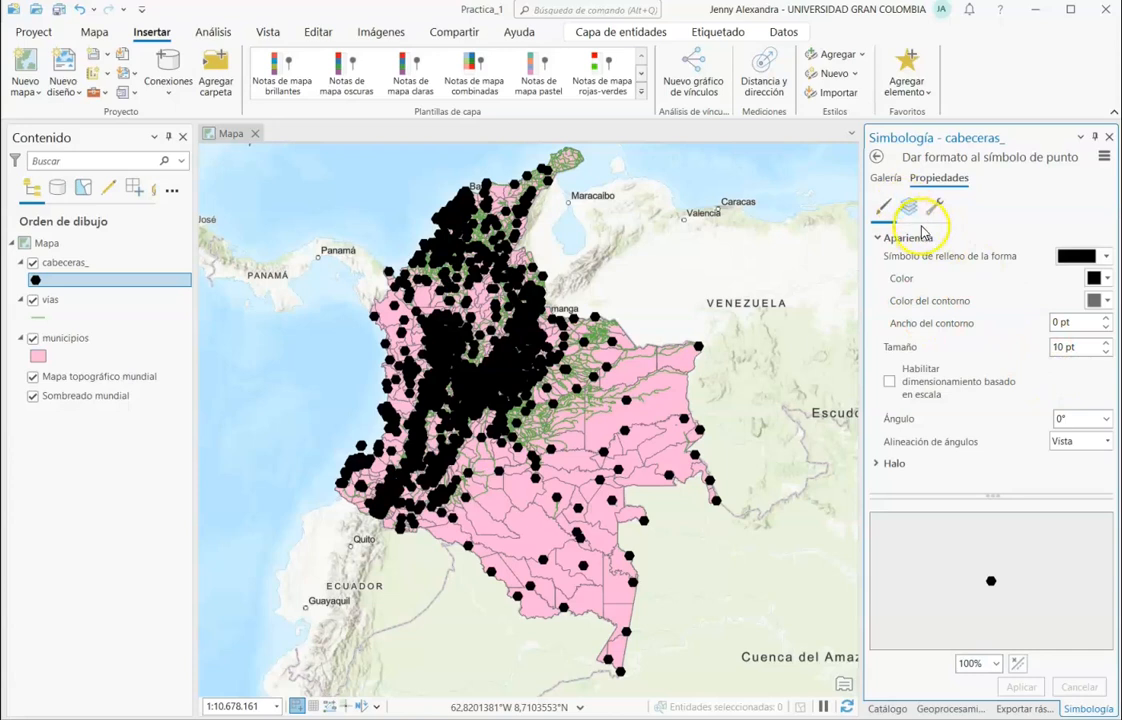
pyautogui.click(886, 178)
pyautogui.click(940, 180)
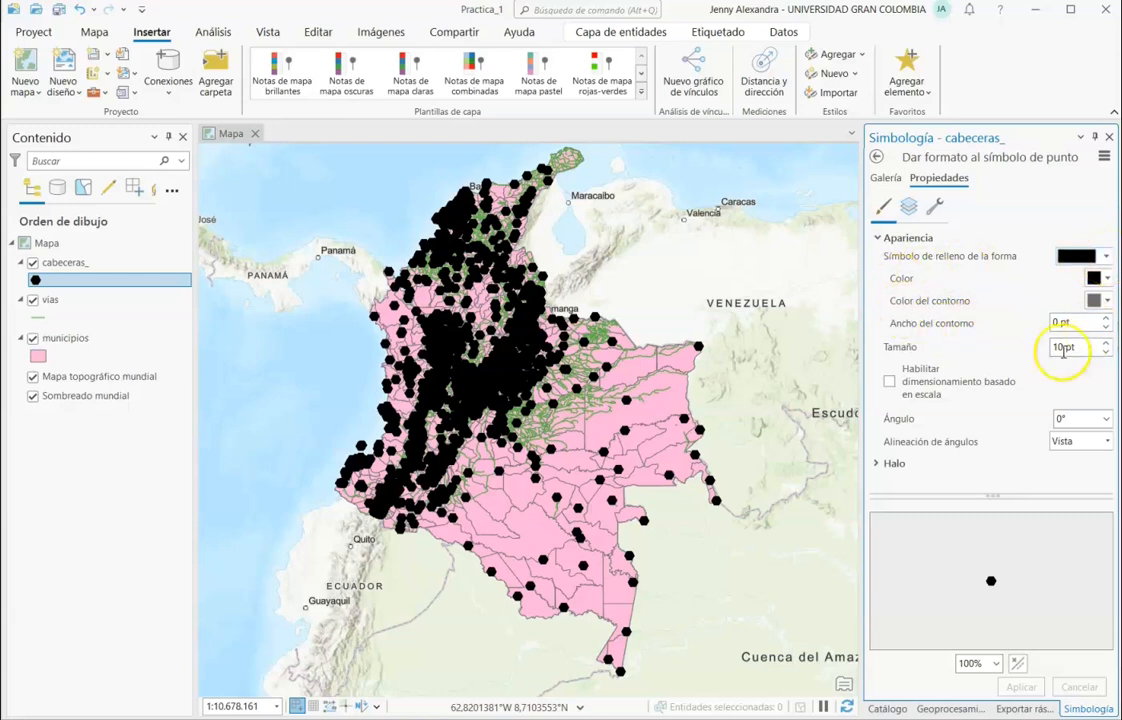
pyautogui.click(1106, 355)
pyautogui.click(1106, 355)
pyautogui.click(1106, 355)
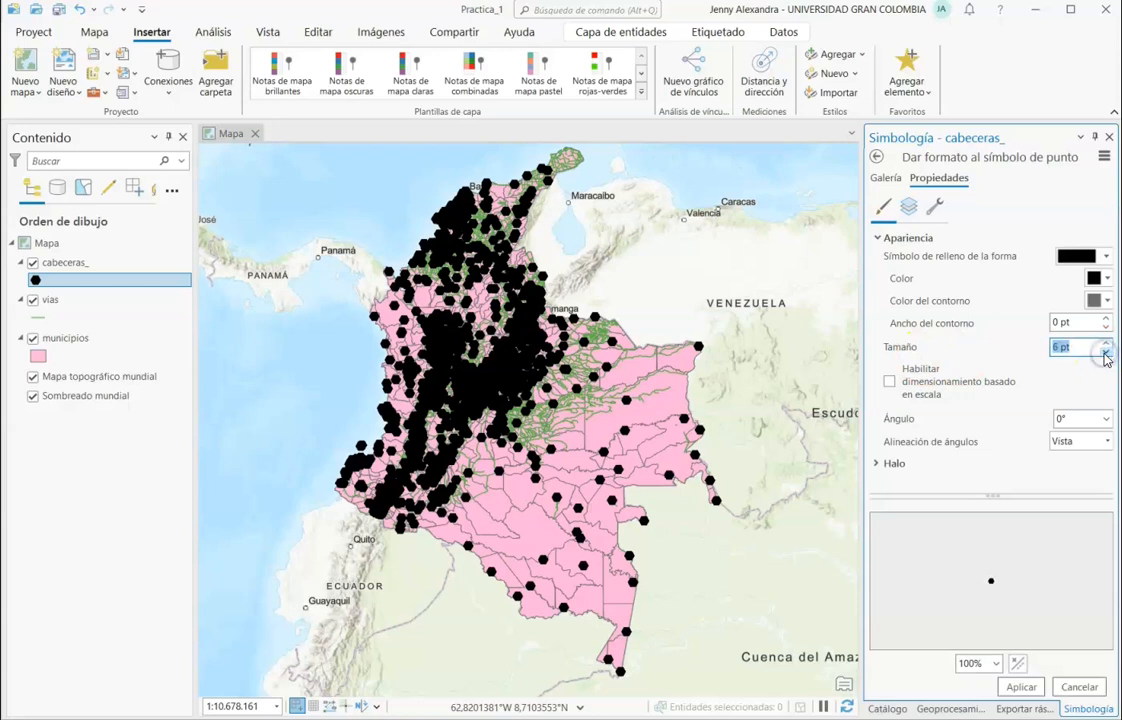
pyautogui.click(1012, 686)
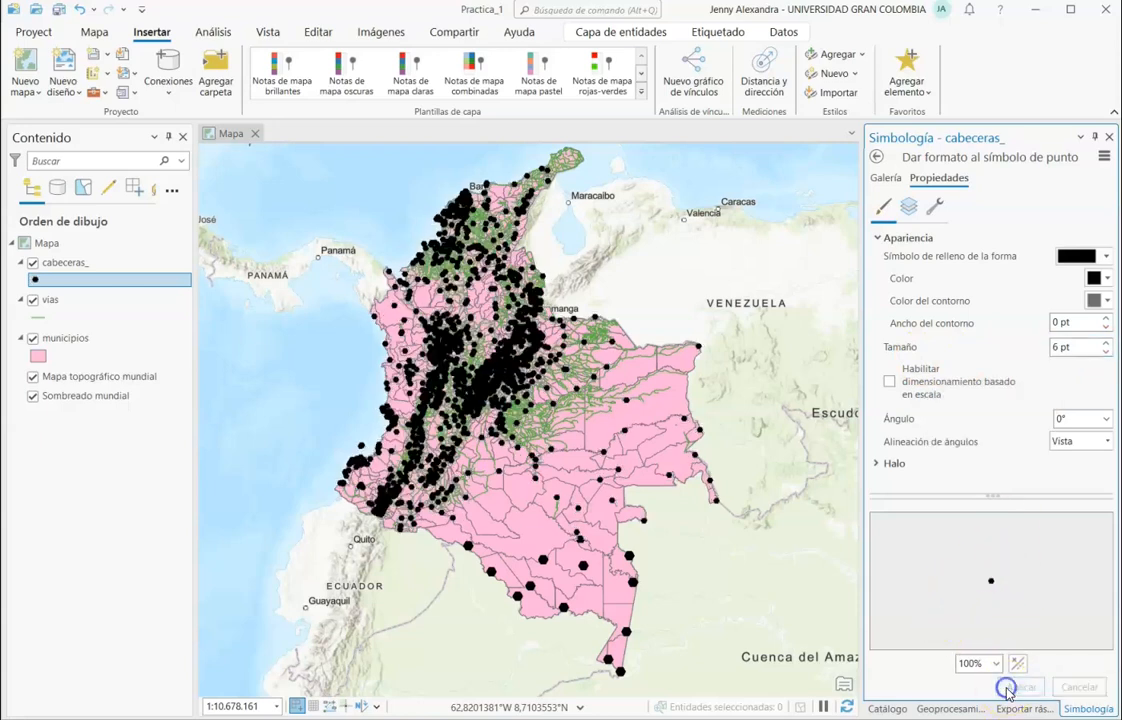
pyautogui.click(1108, 283)
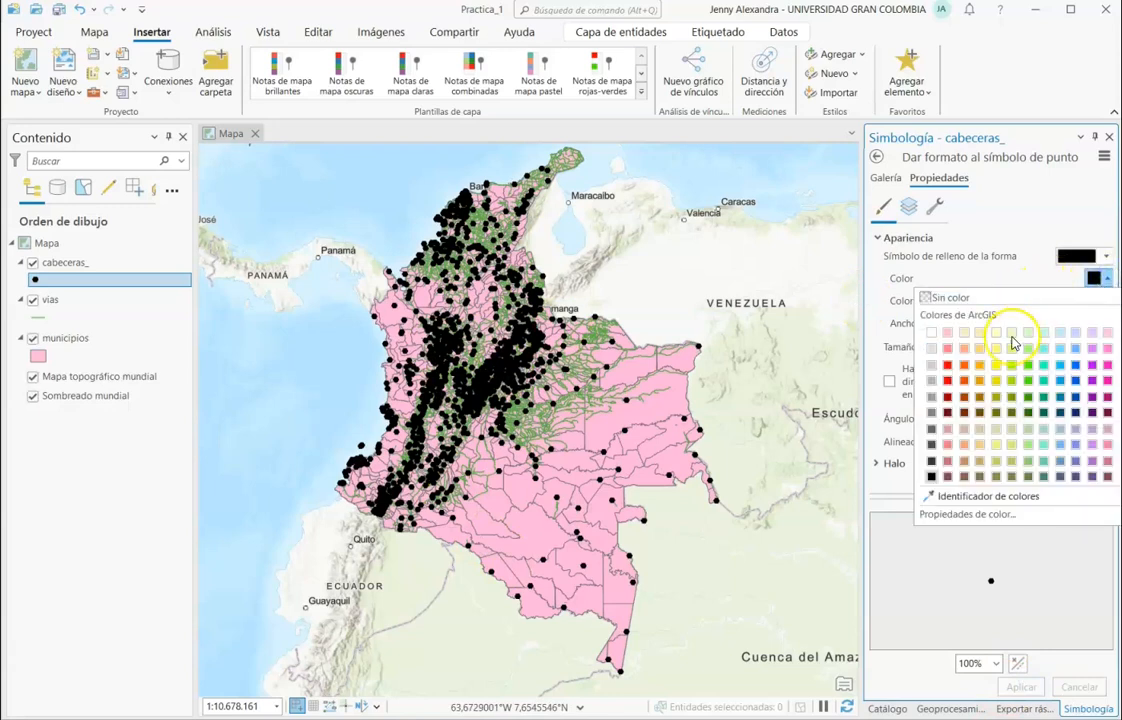
pyautogui.click(948, 368)
pyautogui.click(1012, 686)
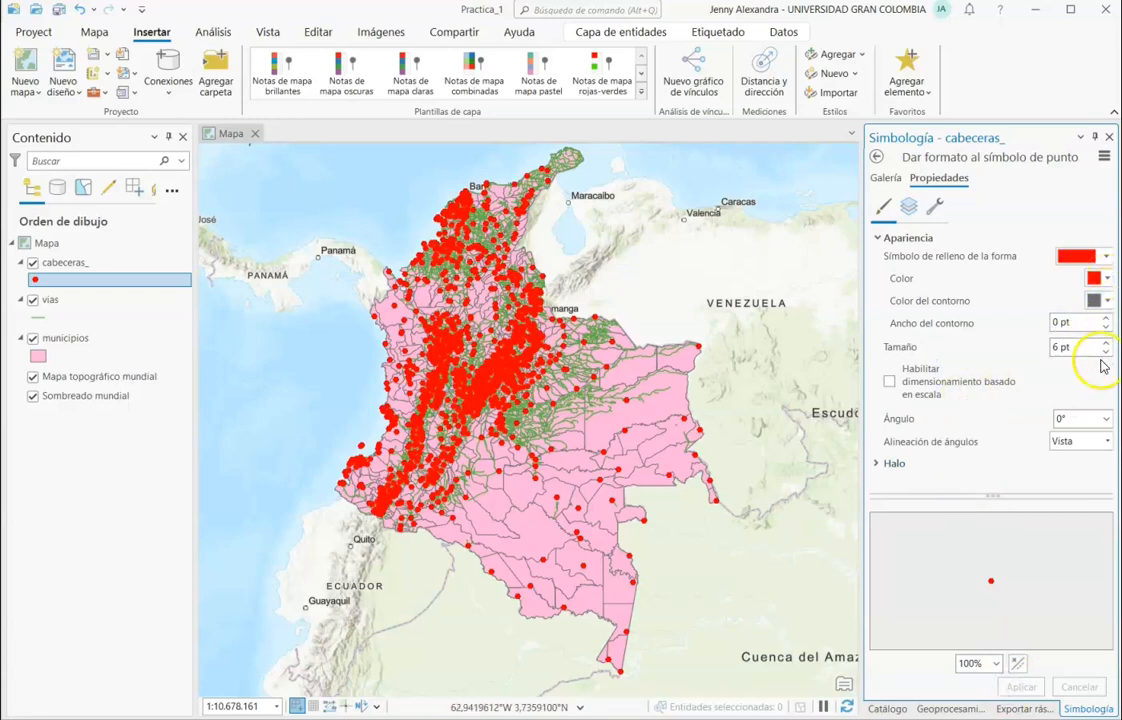
# Remove the outline colour of the cabeceras_ symbol and reduce its size to 4 pt
pyautogui.click(1107, 301)
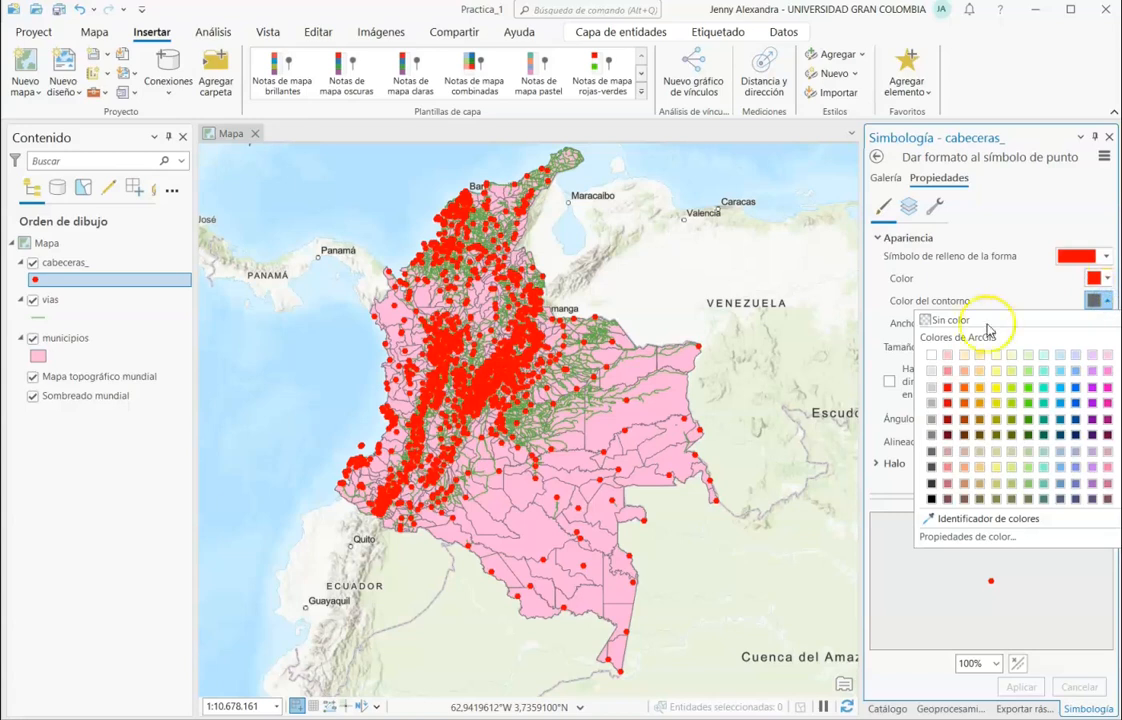
pyautogui.click(950, 322)
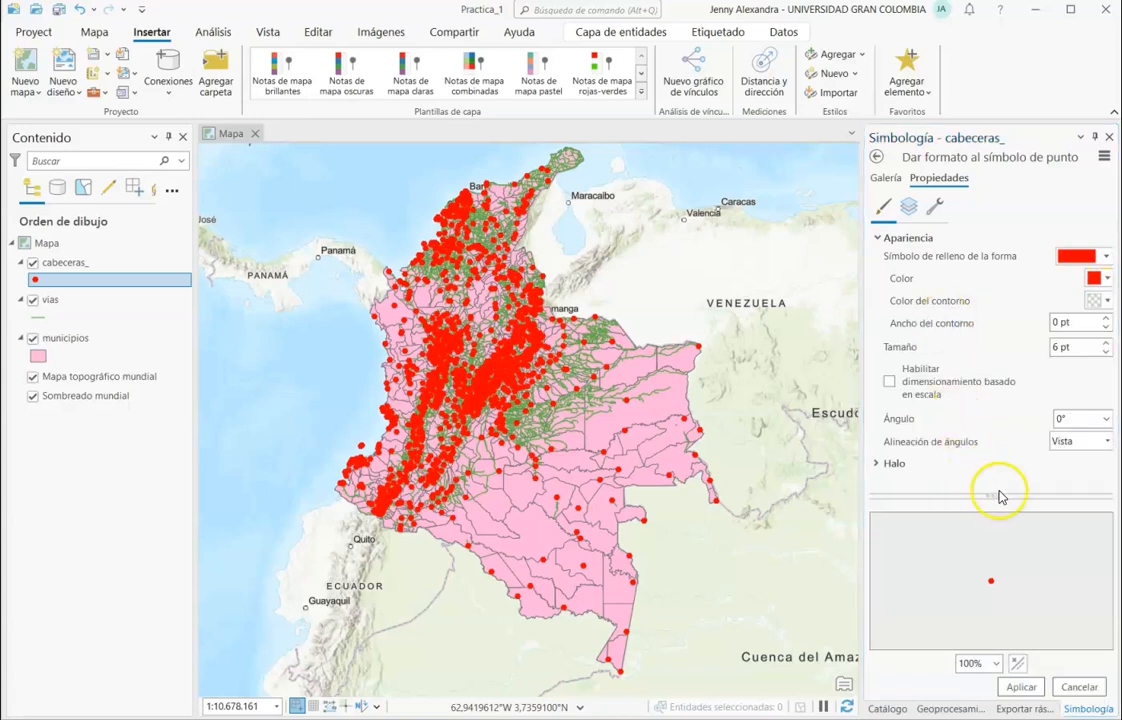
pyautogui.click(1105, 355)
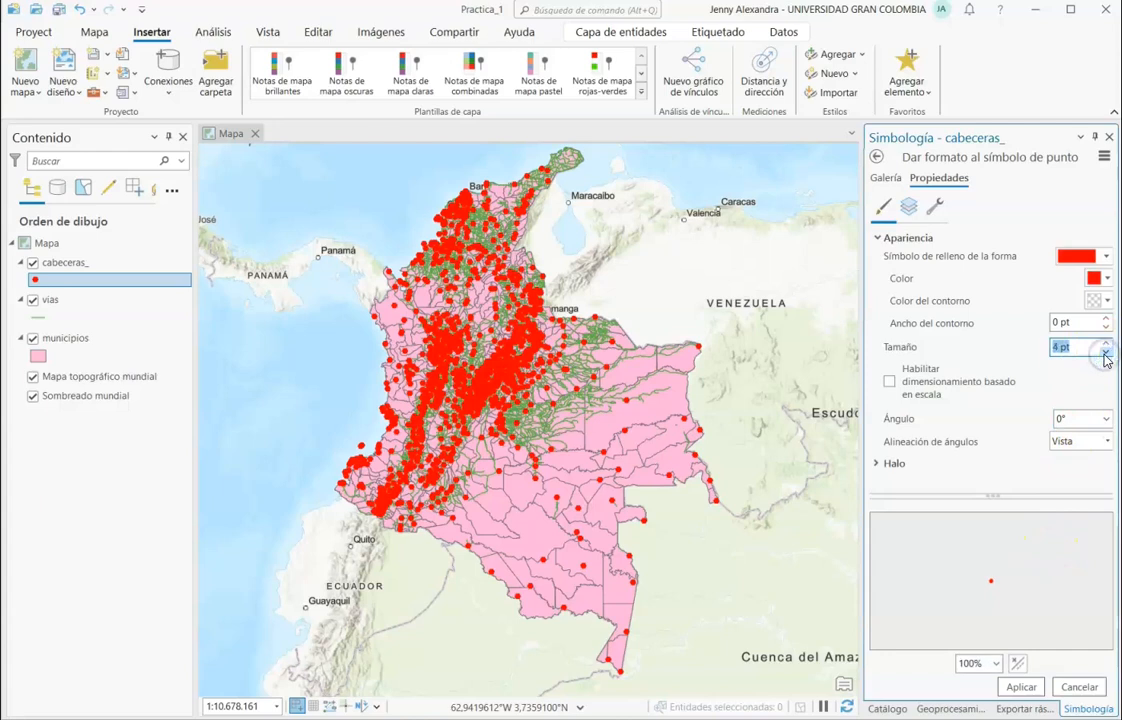
pyautogui.click(1021, 687)
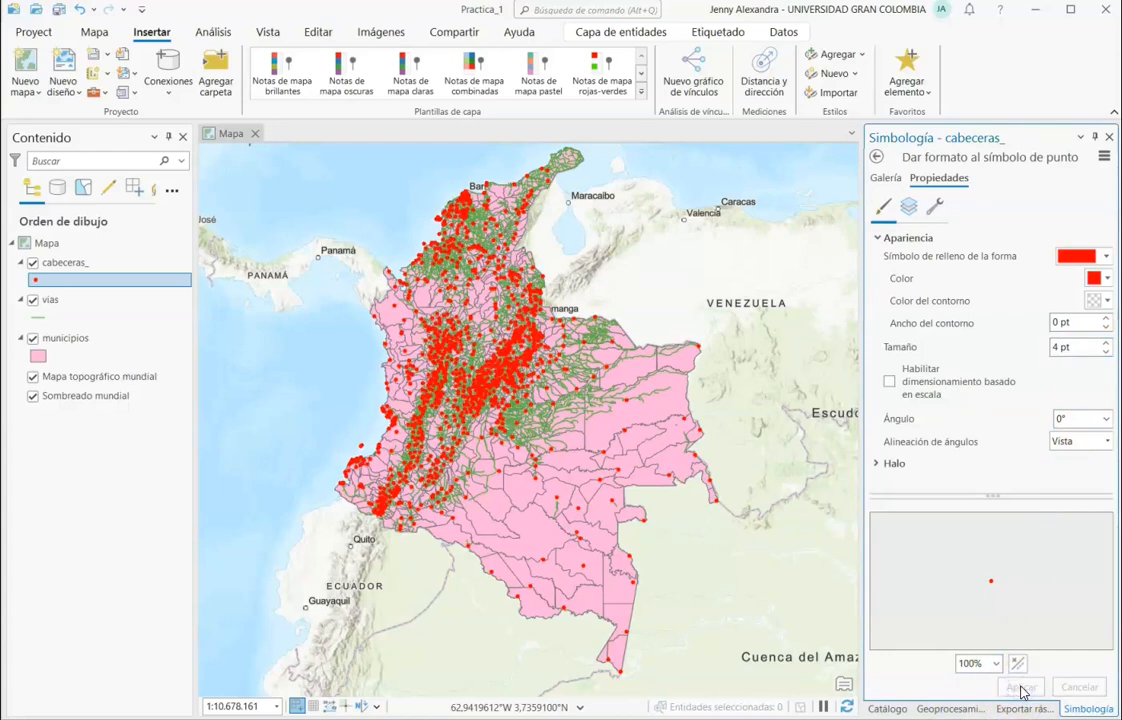
# Change the line colour of the vias layer to dark grey and apply it
pyautogui.click(35, 319)
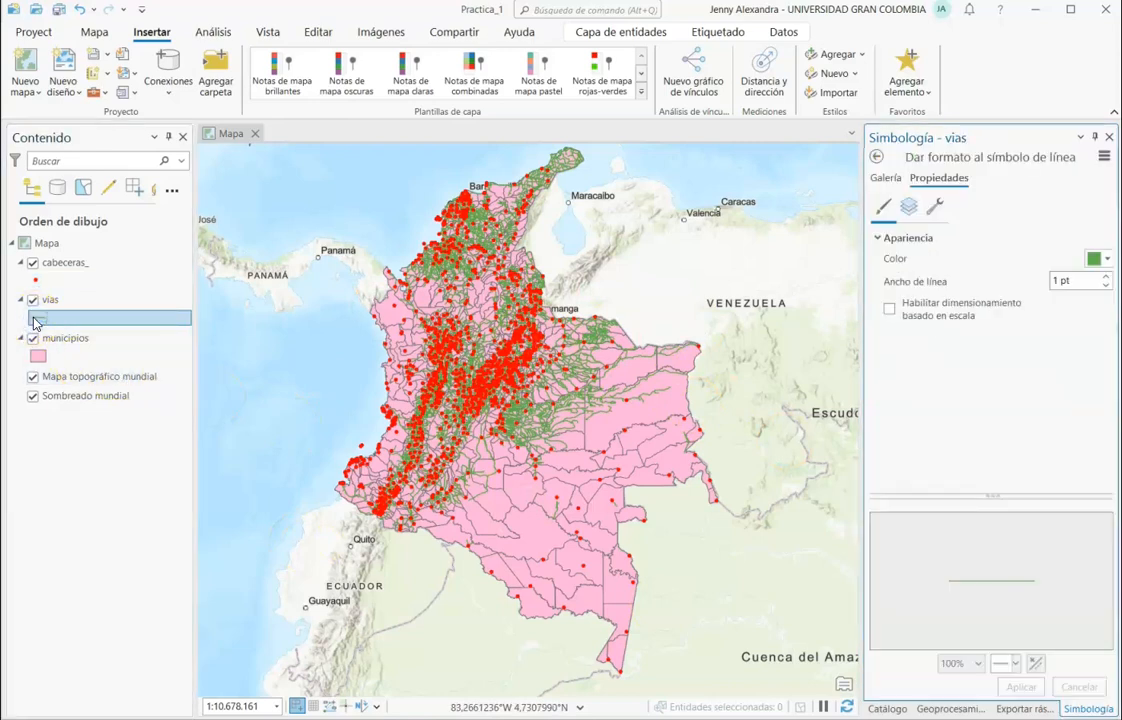
pyautogui.click(1107, 259)
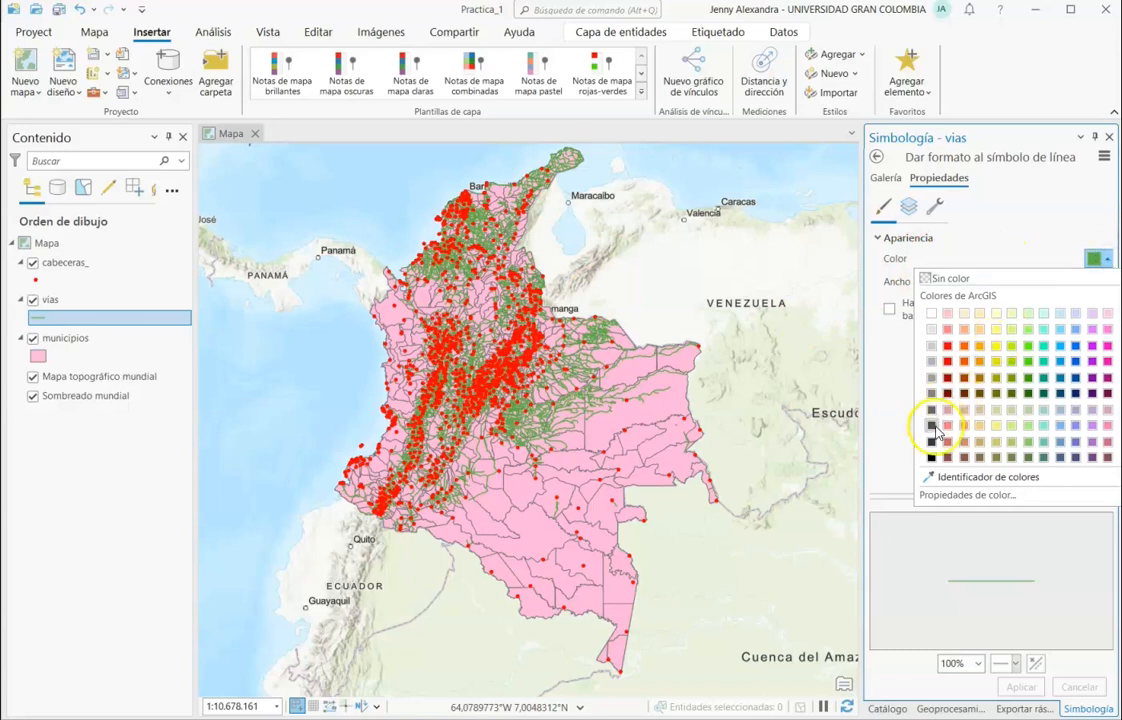
pyautogui.click(930, 427)
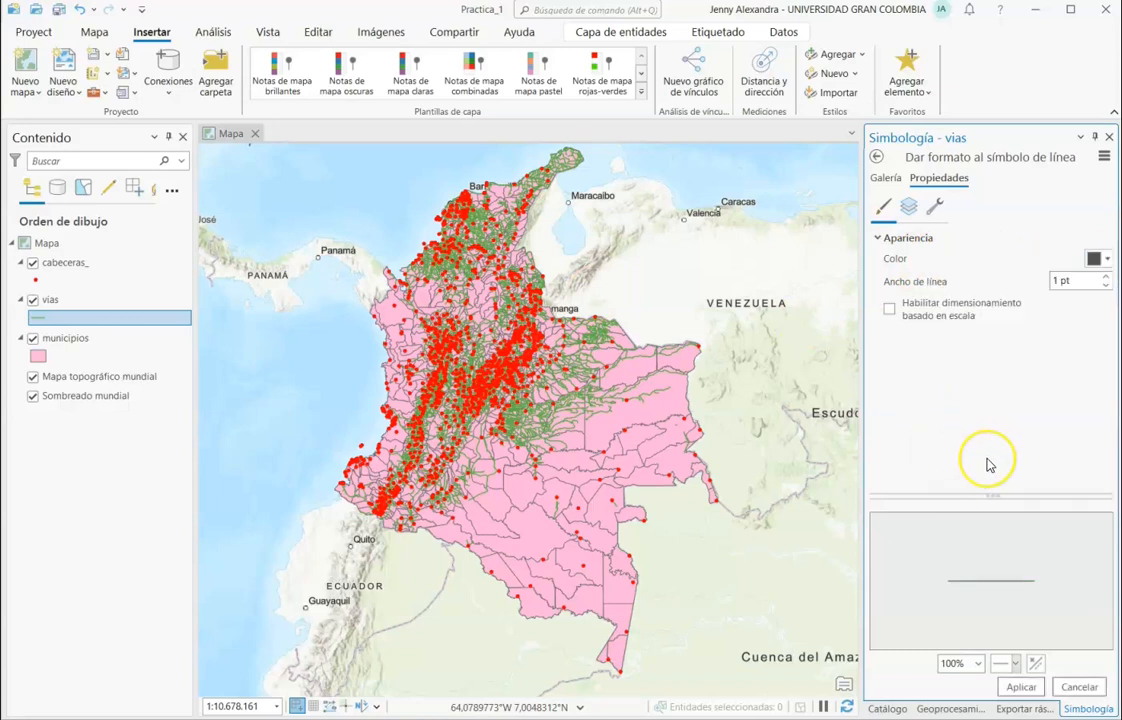
pyautogui.click(1015, 687)
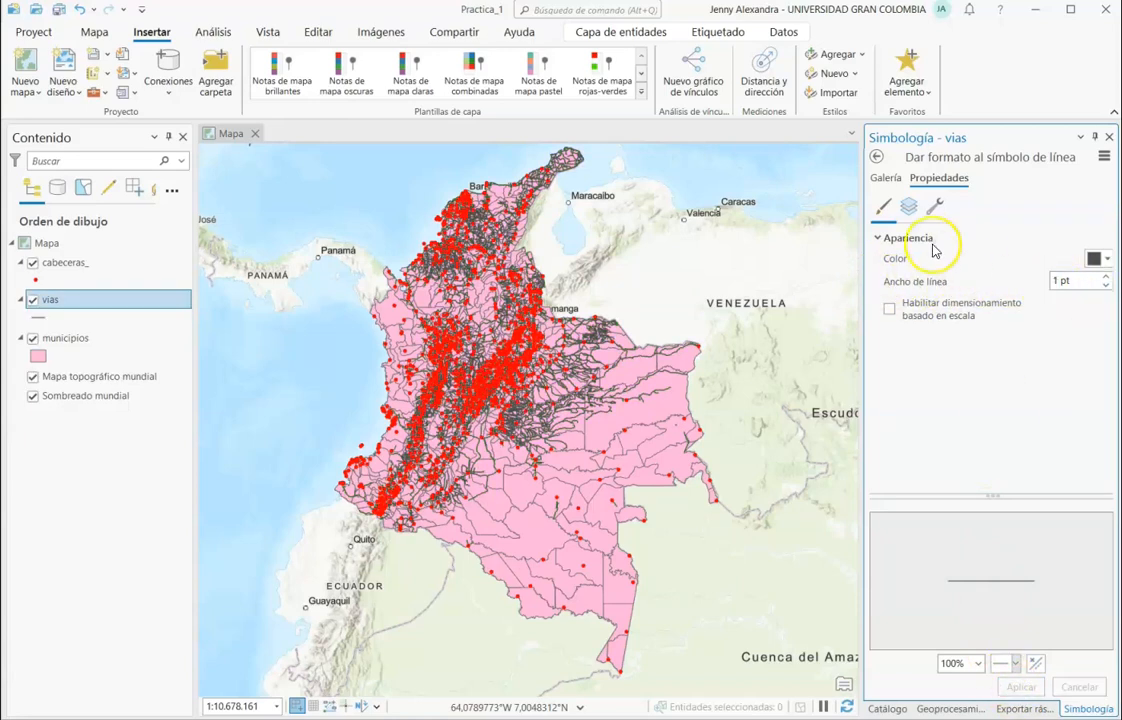
pyautogui.click(474, 213)
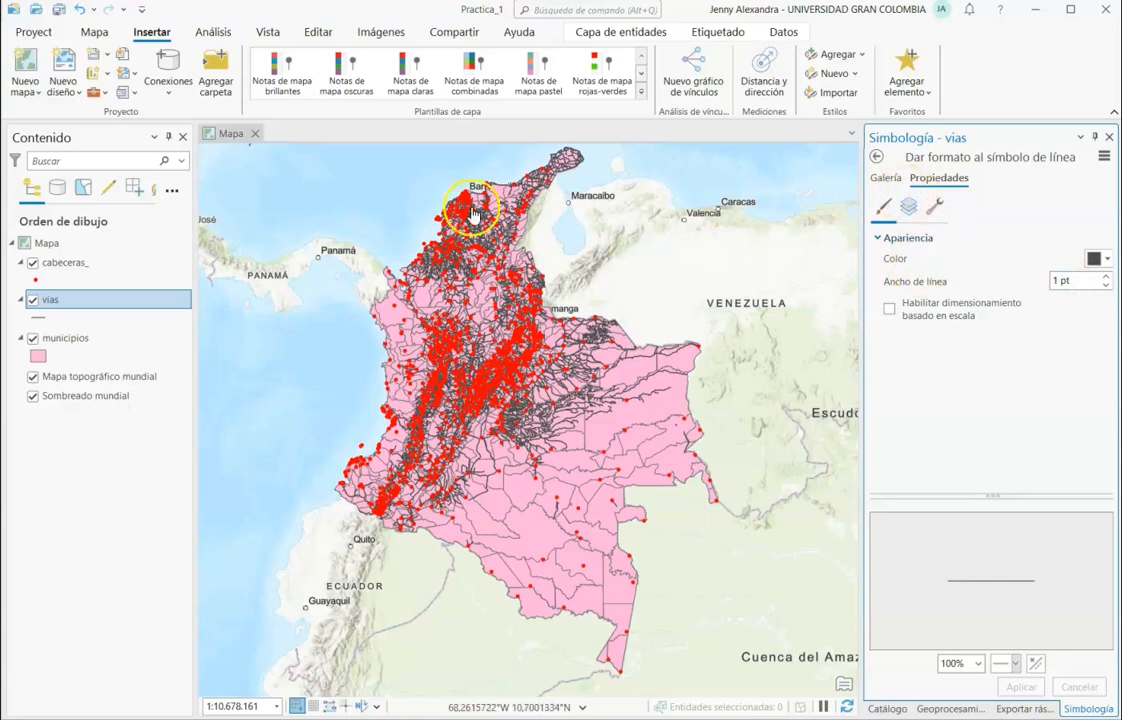
# Give the municipios polygons no fill colour and a dark magenta outline, and apply the symbol
pyautogui.click(37, 355)
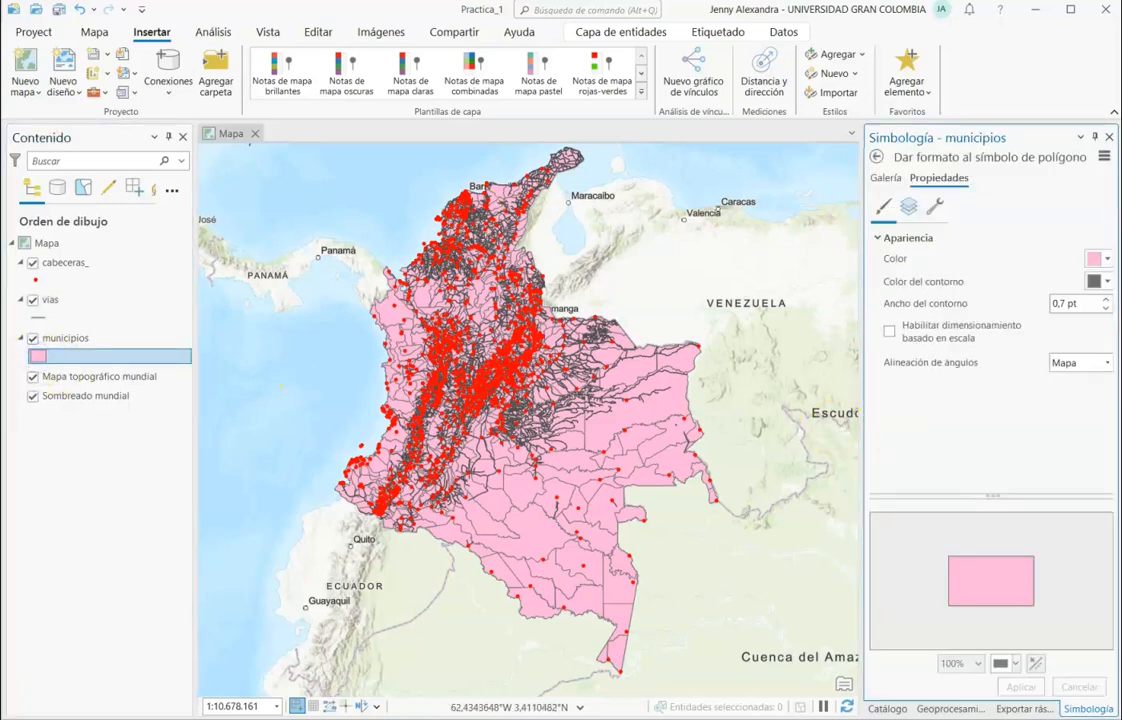
pyautogui.click(1107, 260)
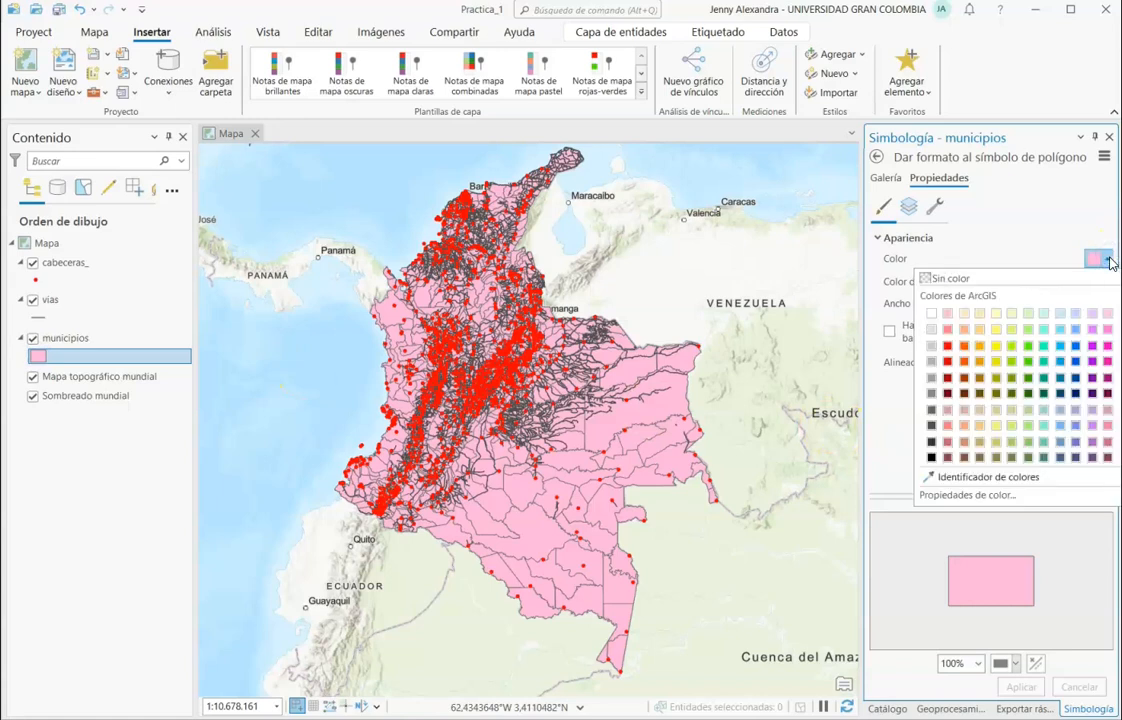
pyautogui.click(953, 282)
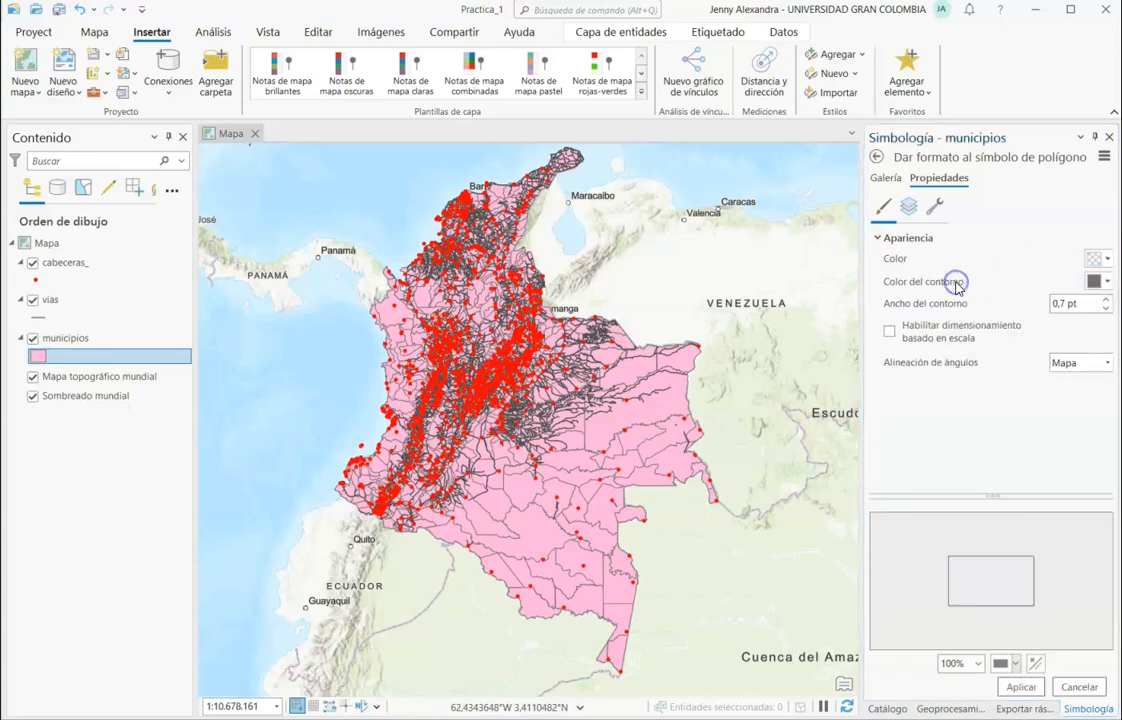
pyautogui.click(1109, 284)
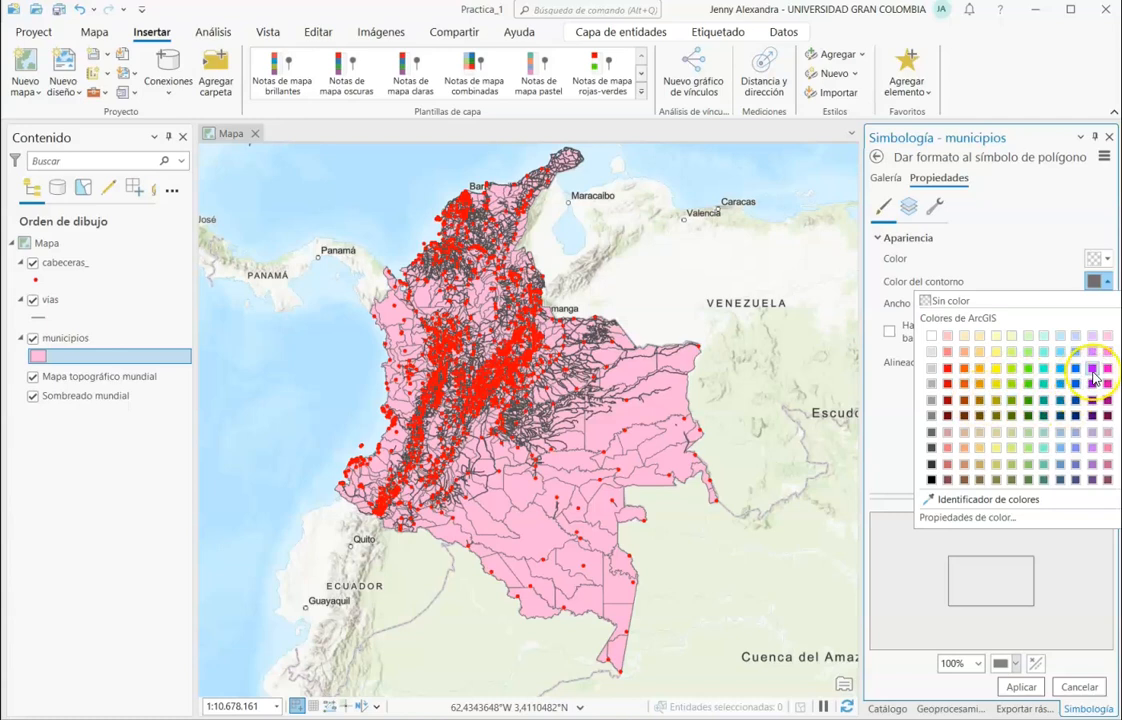
pyautogui.click(1107, 417)
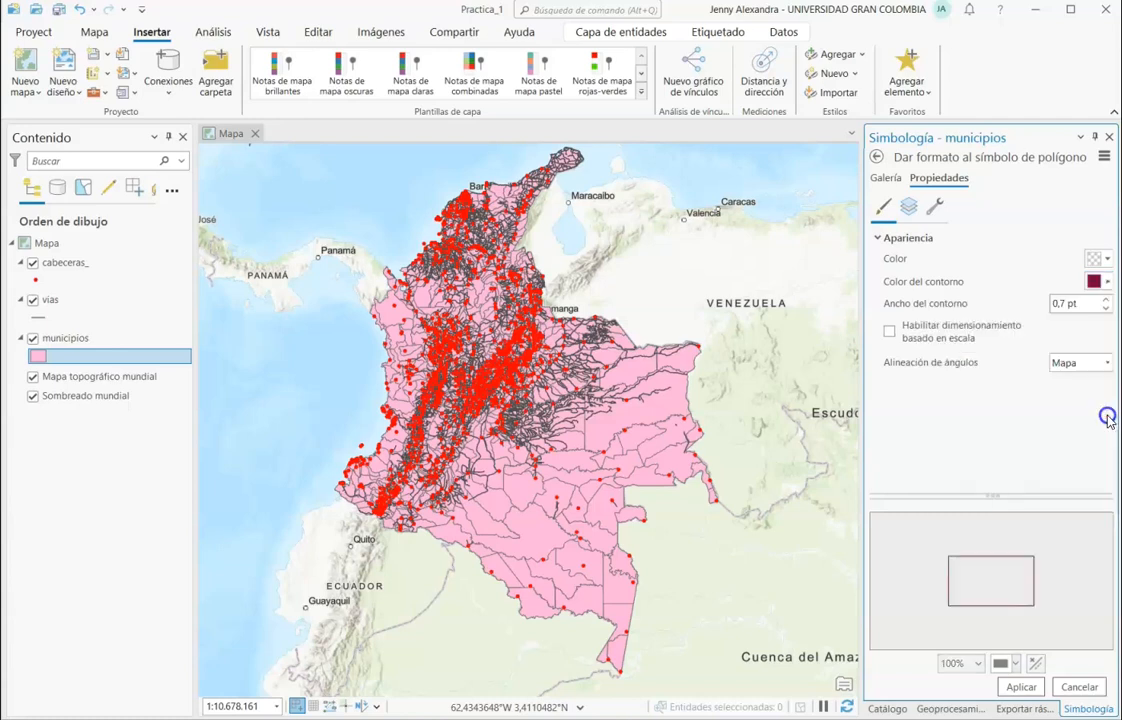
pyautogui.click(1020, 686)
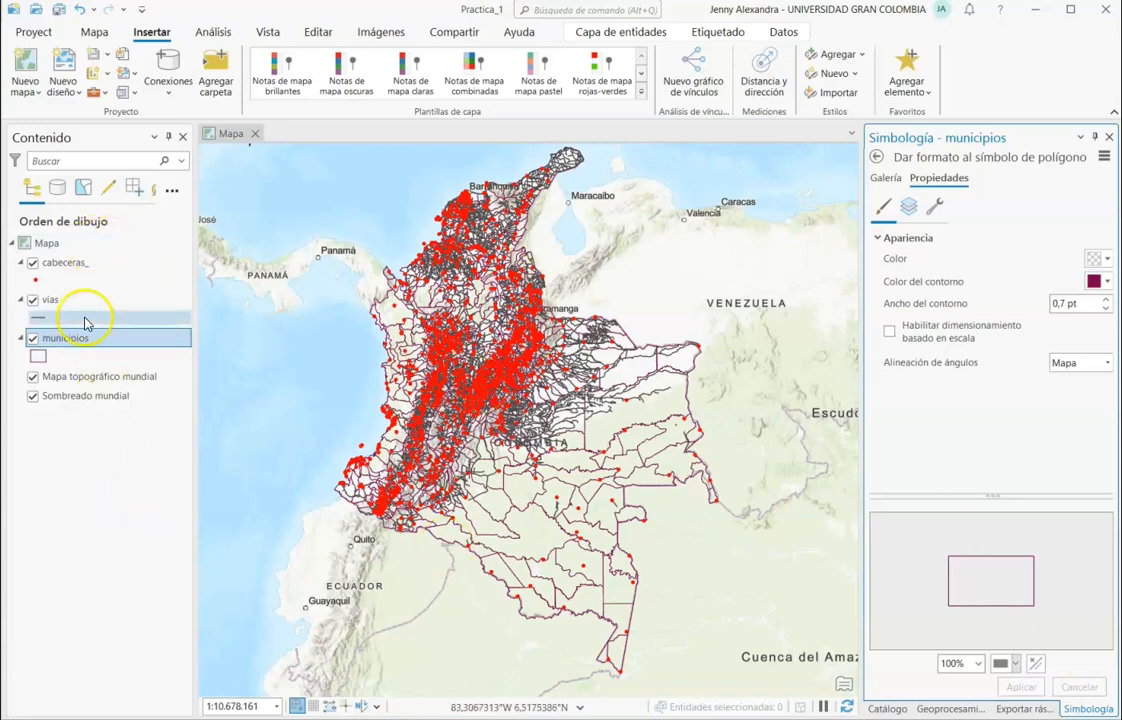
# Hide the Mapa topográfico mundial and Sombreado mundial basemaps, and switch municipios and vias off and back on
pyautogui.click(32, 376)
pyautogui.click(33, 396)
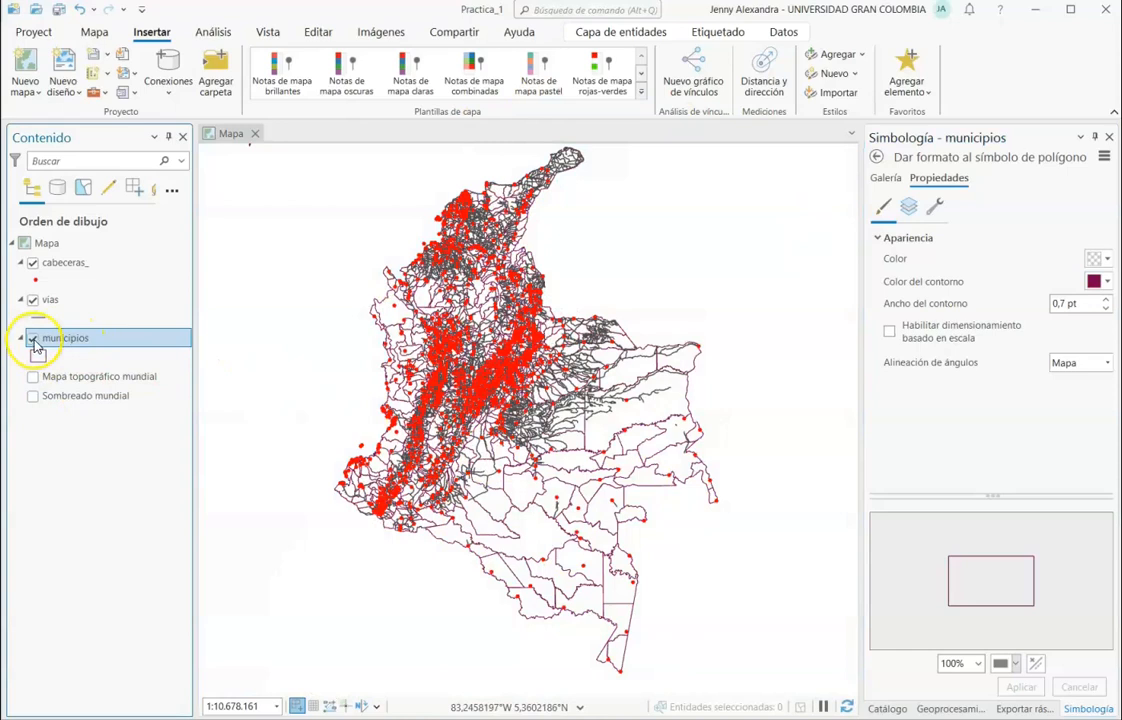
pyautogui.click(34, 341)
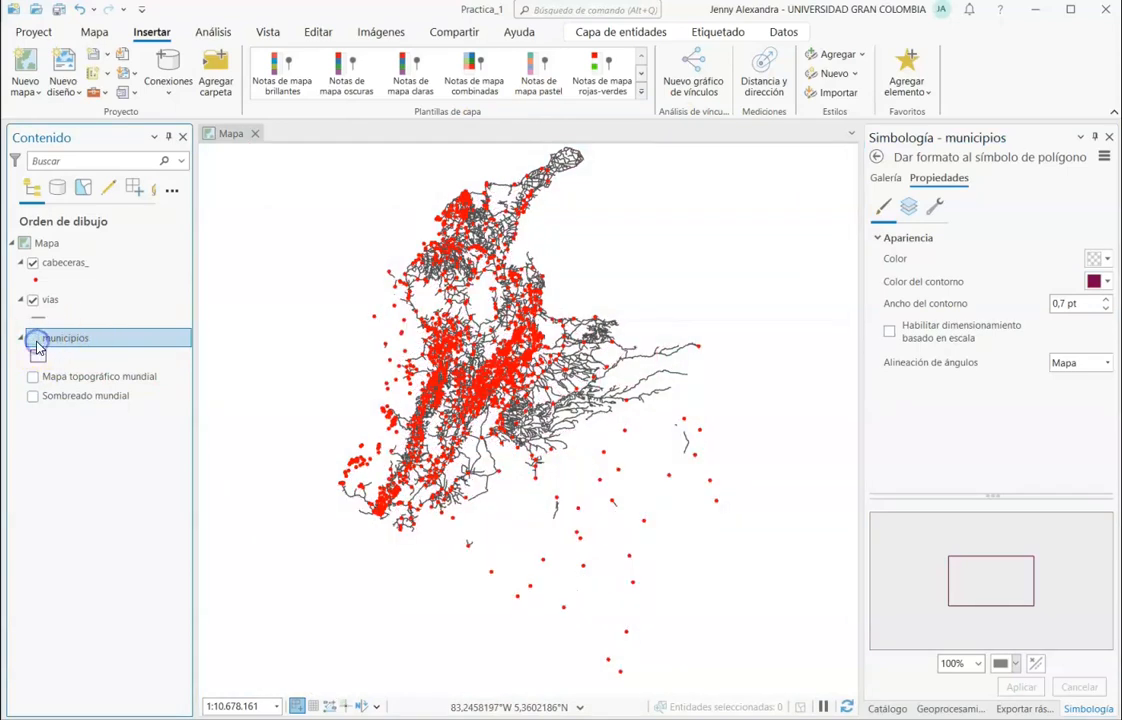
pyautogui.click(33, 299)
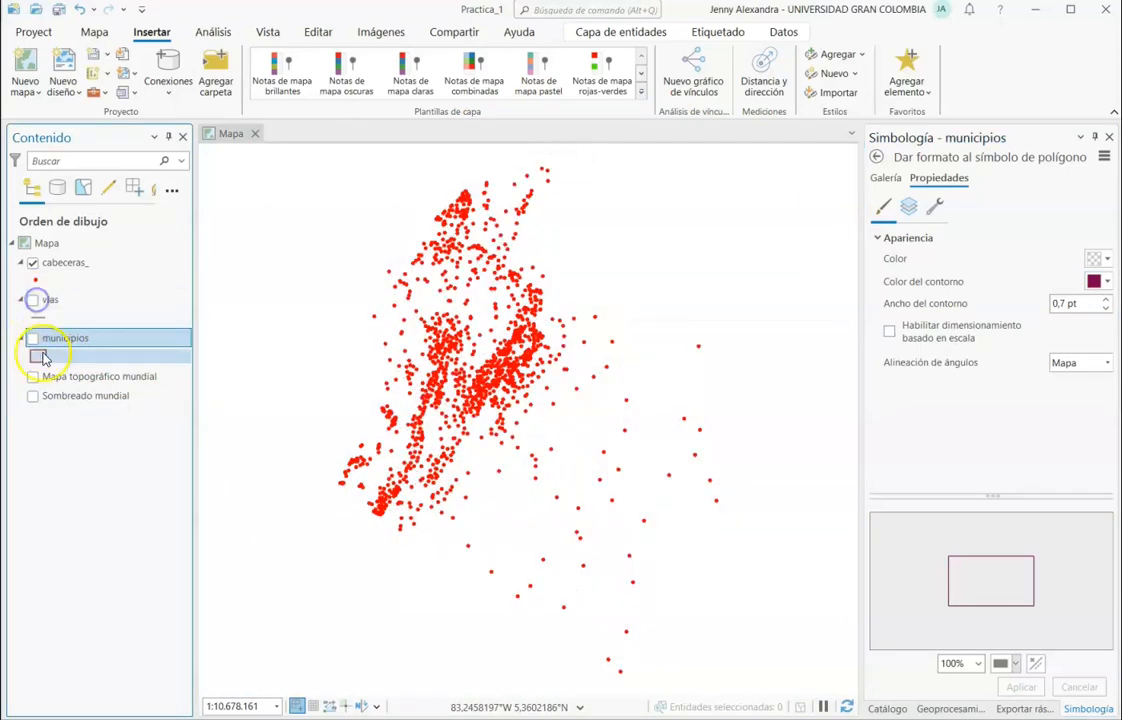
pyautogui.click(33, 299)
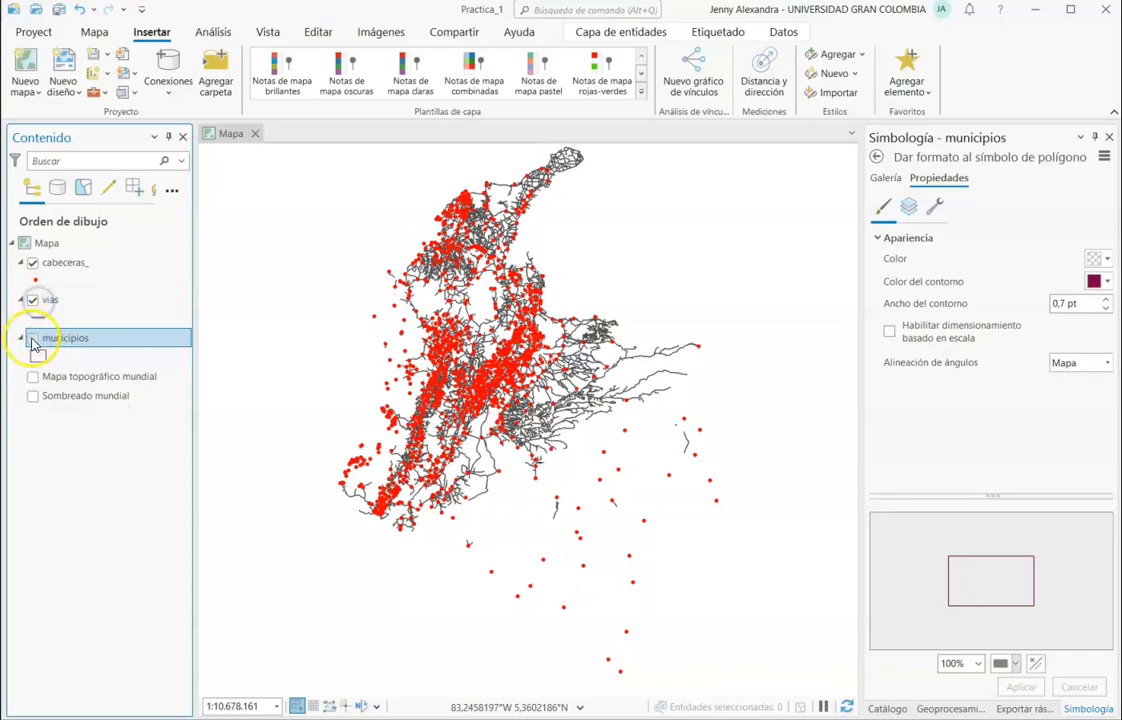
pyautogui.click(33, 338)
# Remove the vias layer from the map
pyautogui.click(52, 303)
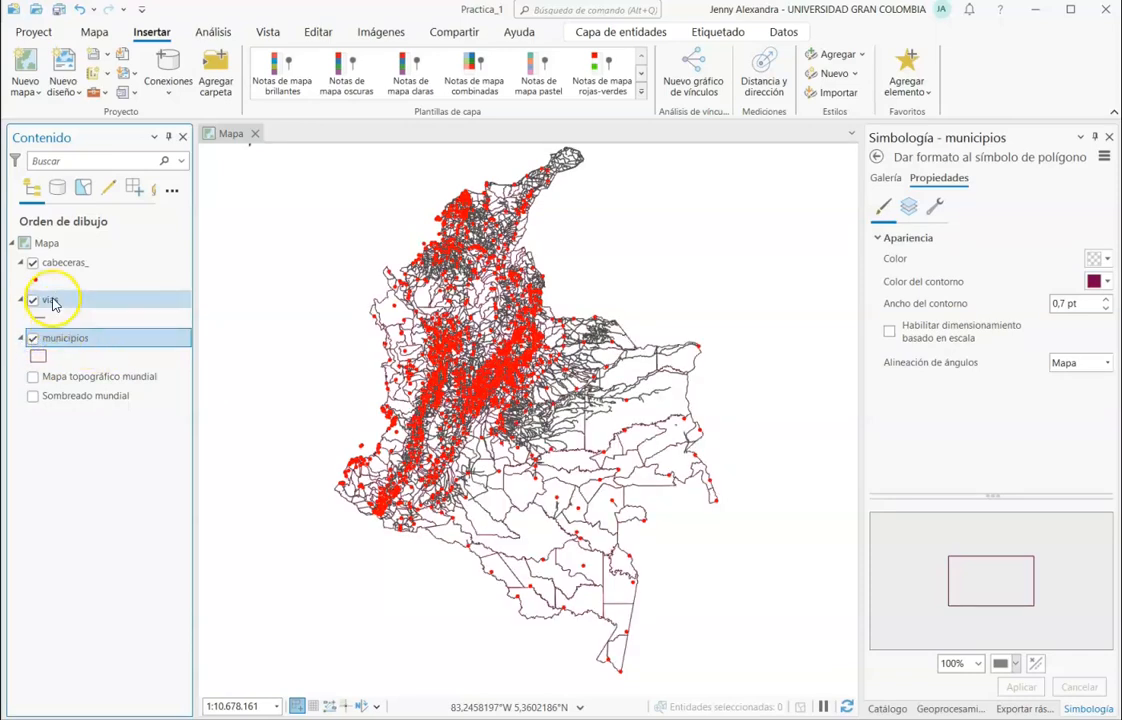
pyautogui.click(62, 264)
pyautogui.click(47, 301)
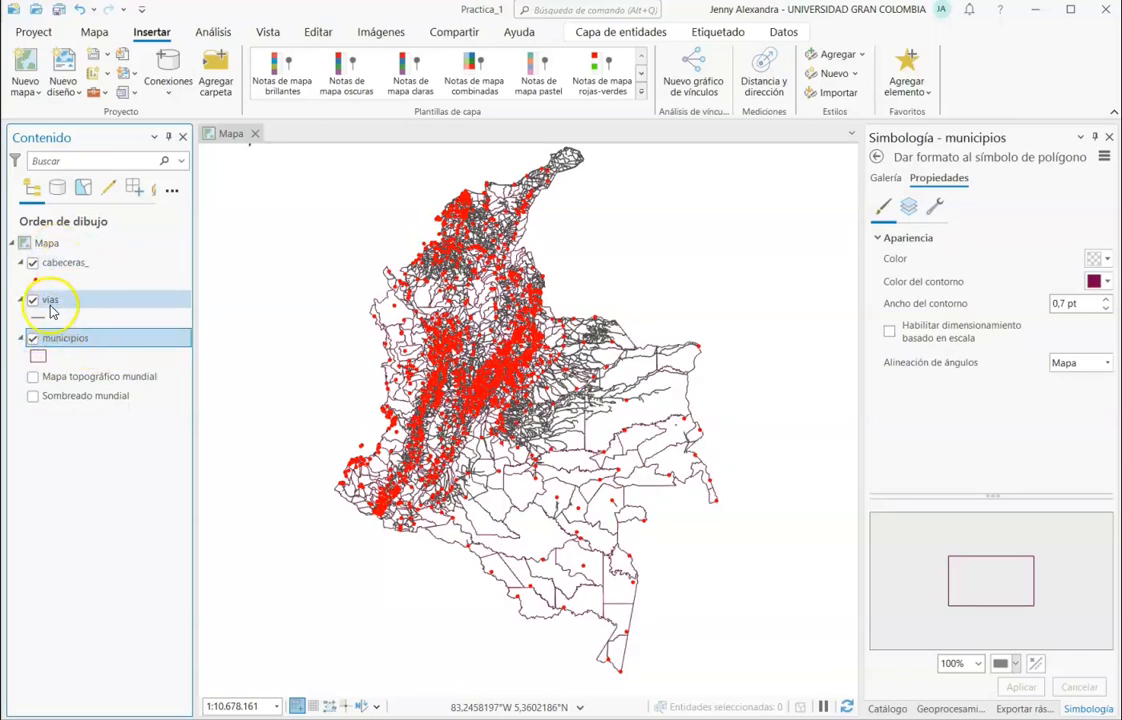
pyautogui.rightClick(50, 304)
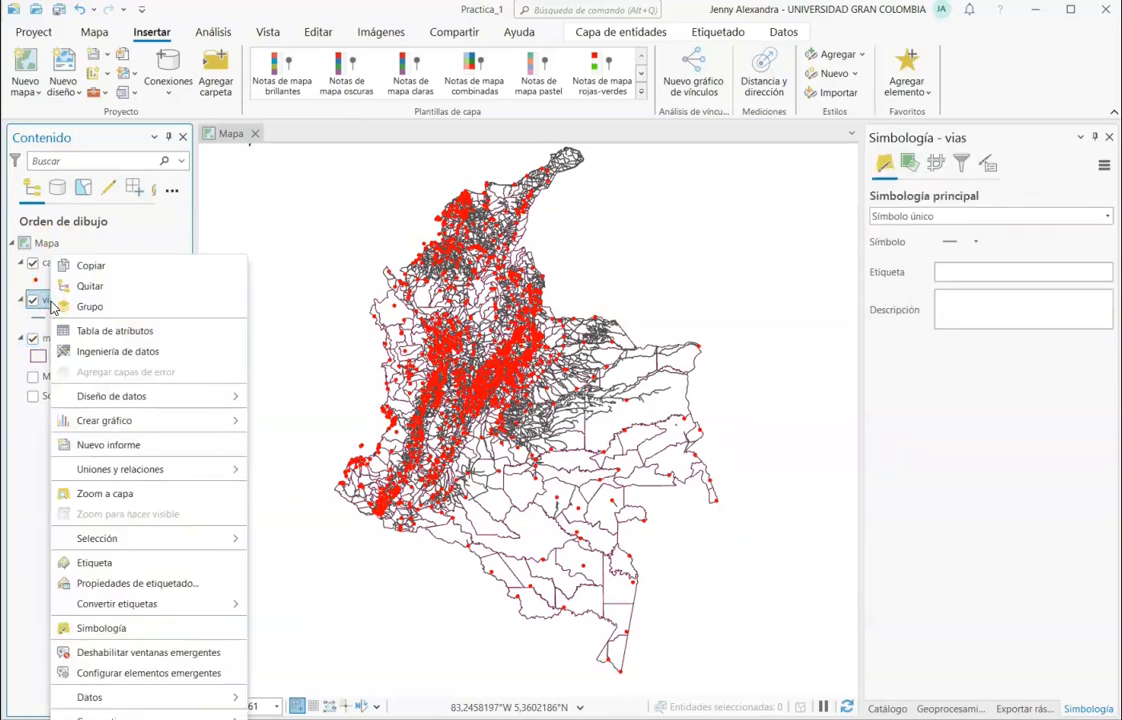
pyautogui.click(94, 290)
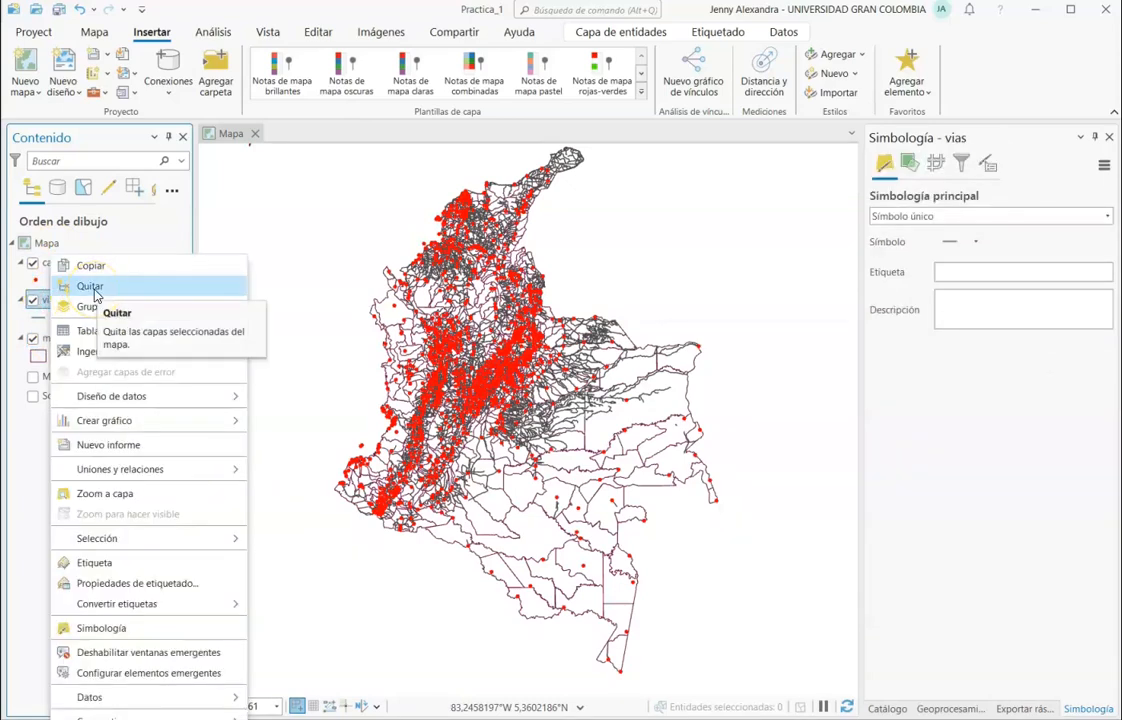
pyautogui.click(94, 290)
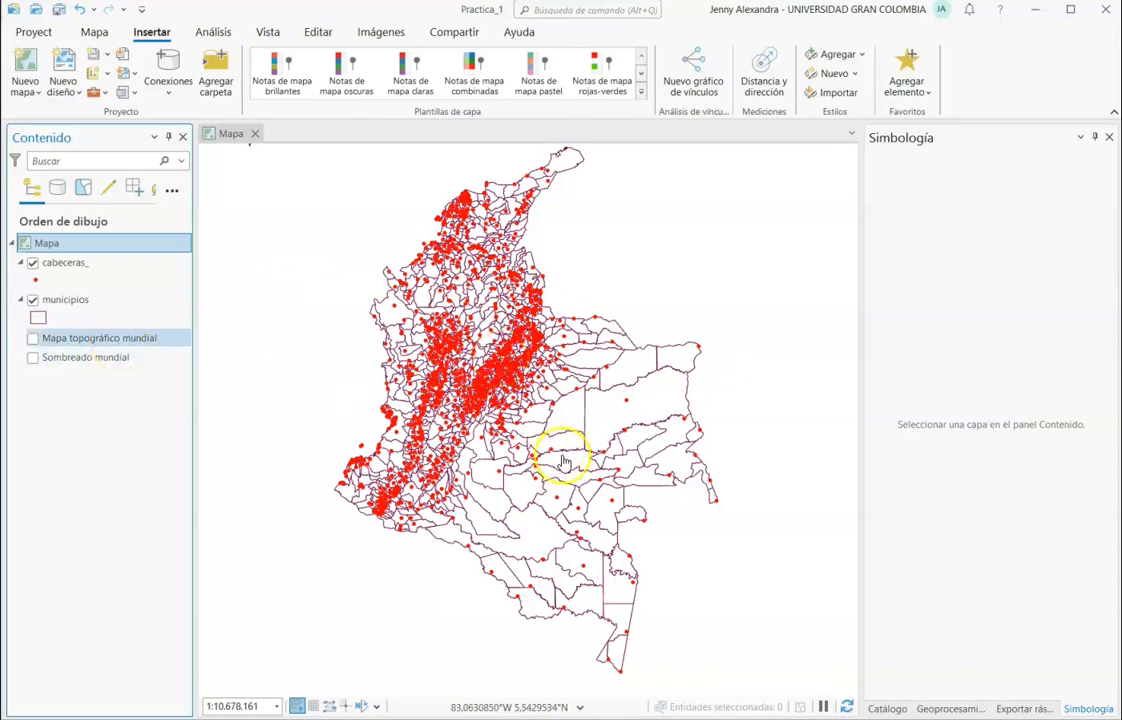
# Collapse the 1.shp folder in the project catalog and examine the contents of the 2.cobertura and 3.raster folders
pyautogui.click(886, 708)
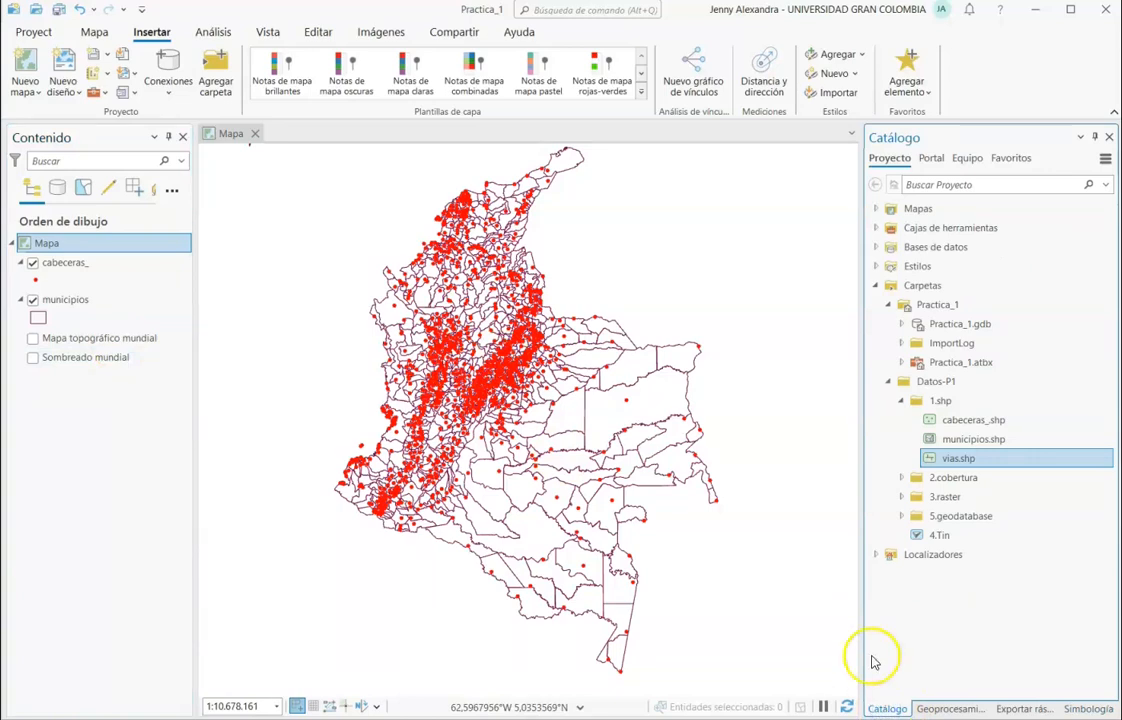
pyautogui.click(901, 400)
pyautogui.click(901, 420)
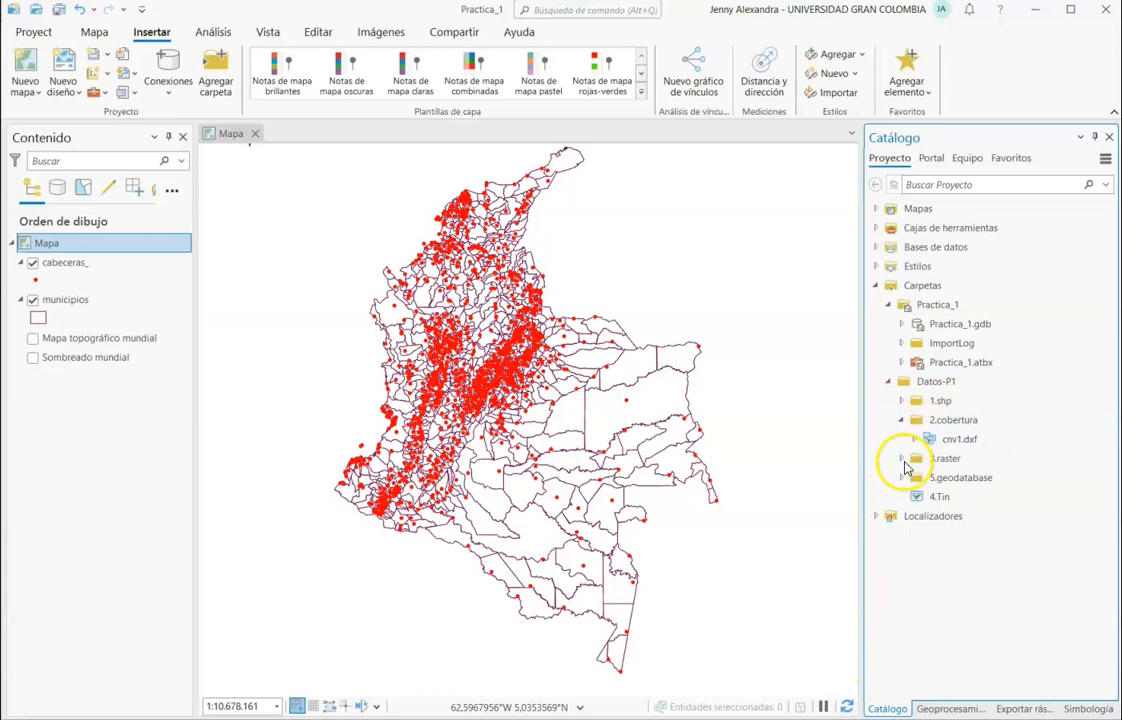
pyautogui.click(901, 458)
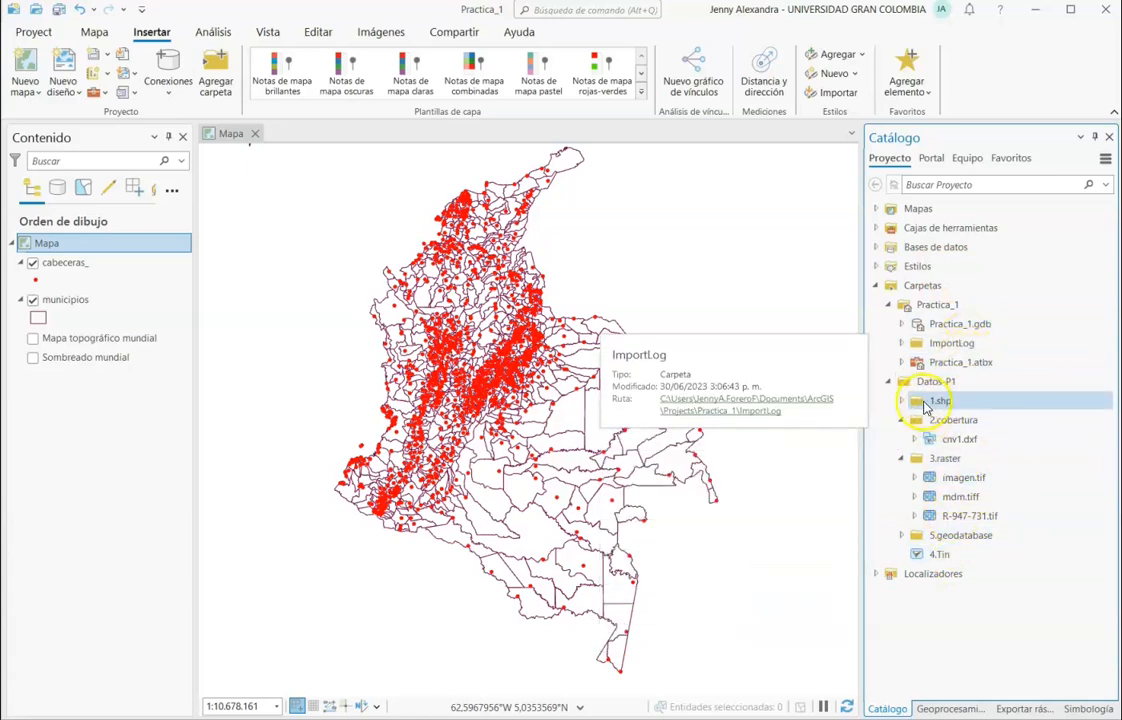
pyautogui.click(939, 403)
pyautogui.click(950, 426)
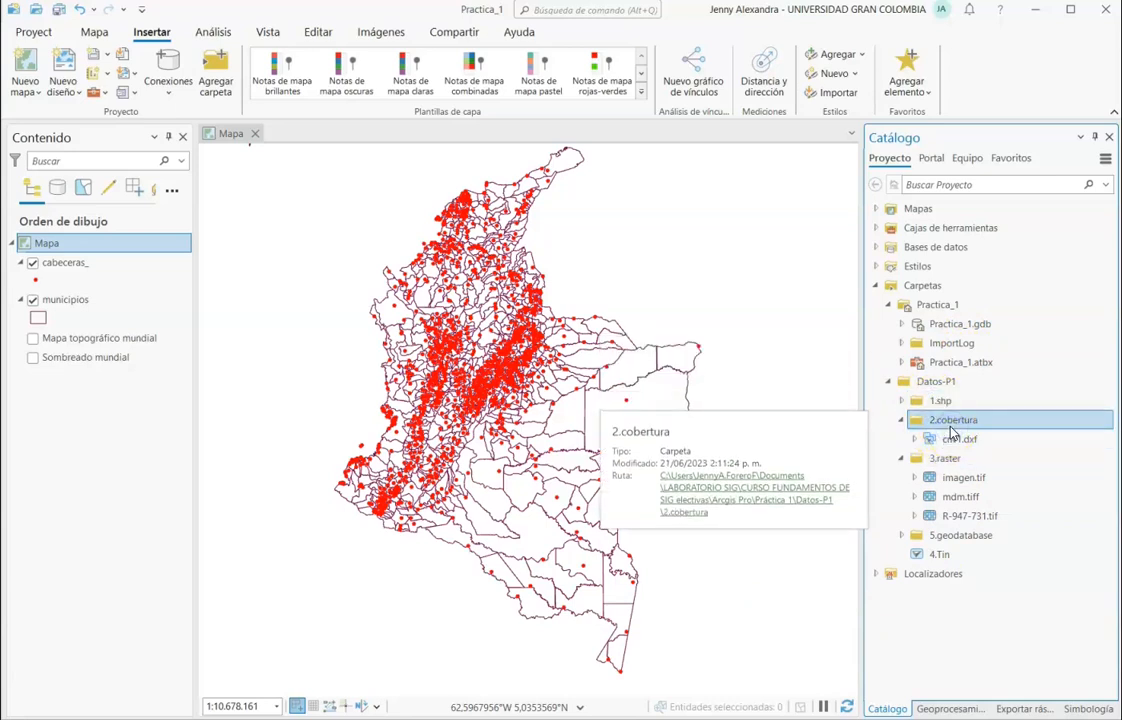
pyautogui.click(945, 460)
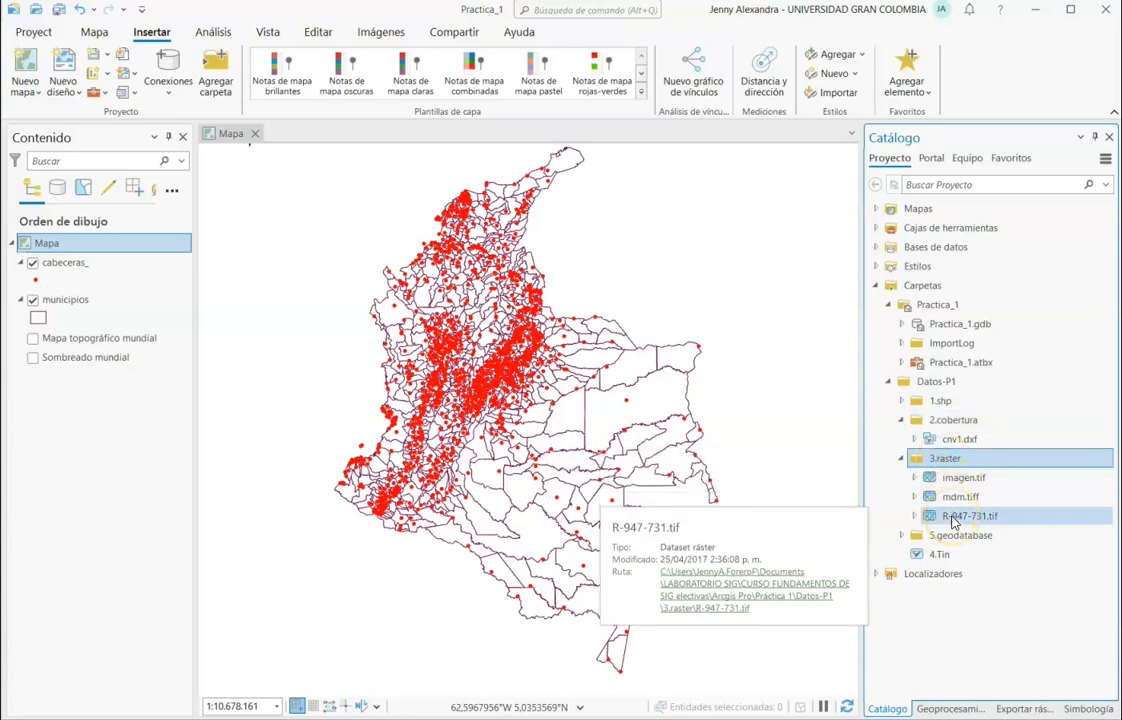
# Examine the feature datasets in Carto500000_Colombia_SD_2016.gdb under 5.geodatabase, including the feature classes inside Edificacion_ObraCivil
pyautogui.click(947, 545)
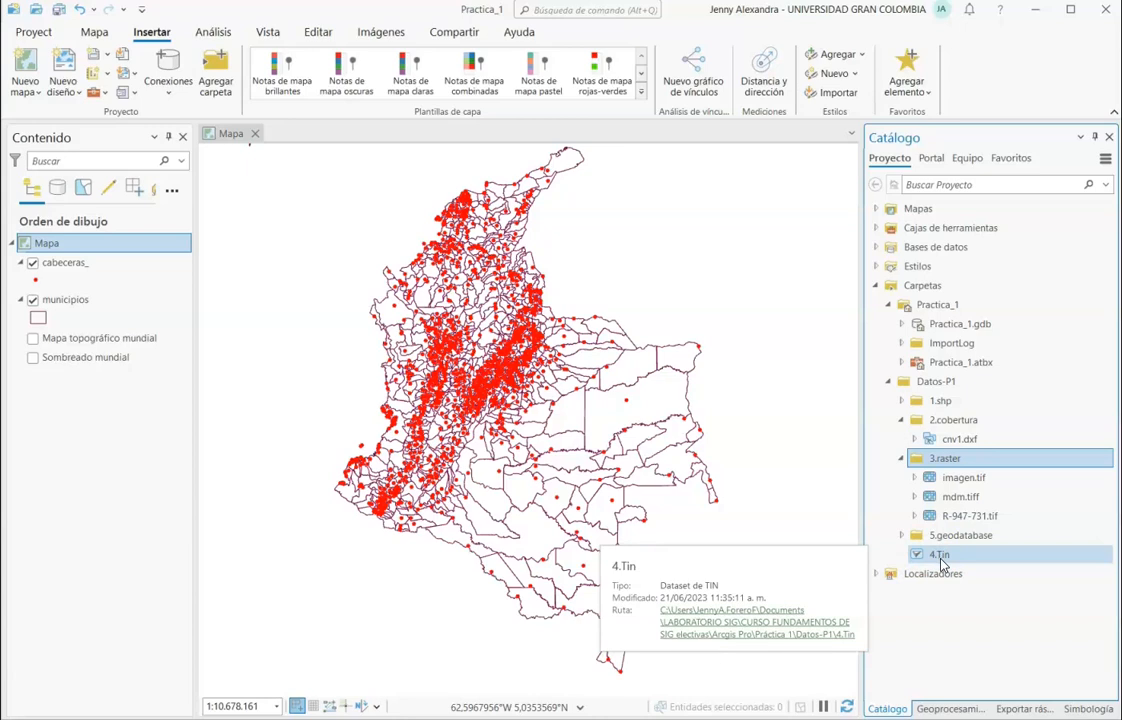
pyautogui.click(900, 535)
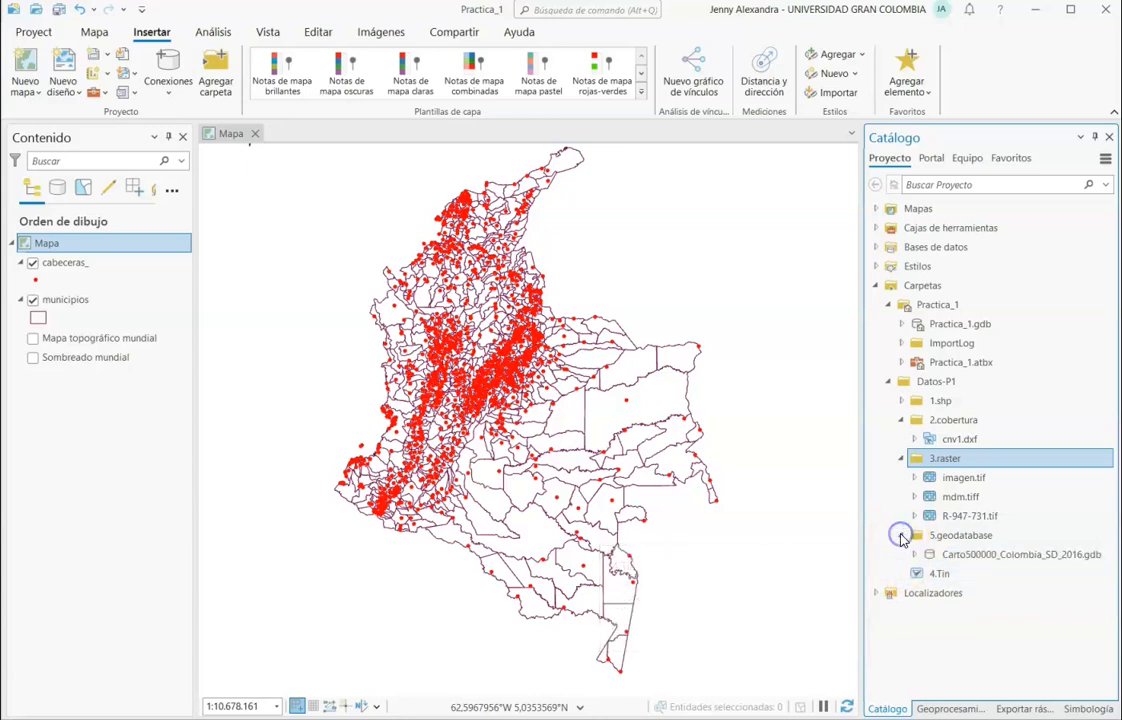
pyautogui.click(915, 556)
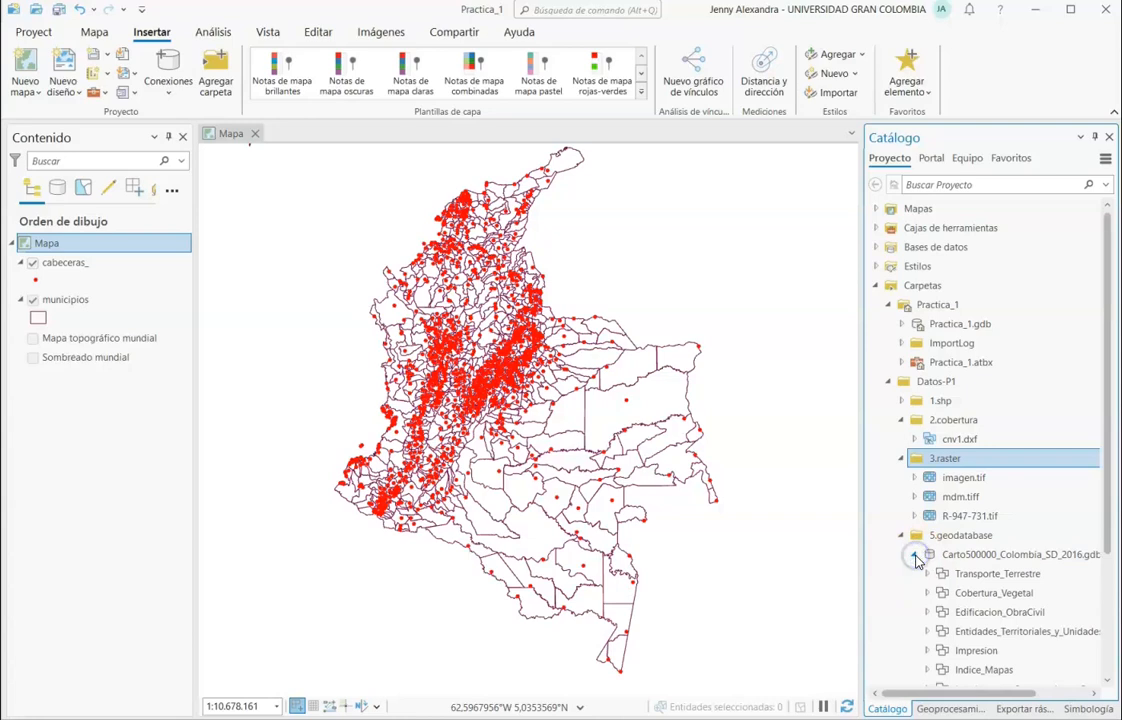
pyautogui.moveTo(1108, 505); pyautogui.dragTo(1108, 657)
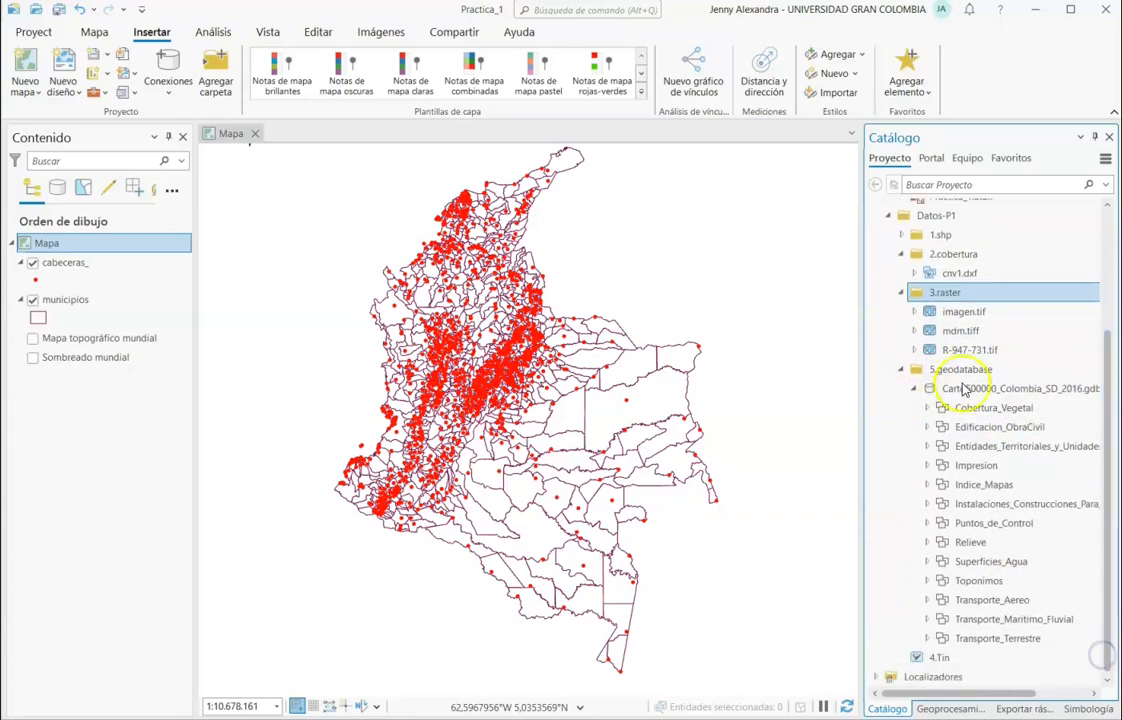
pyautogui.click(927, 428)
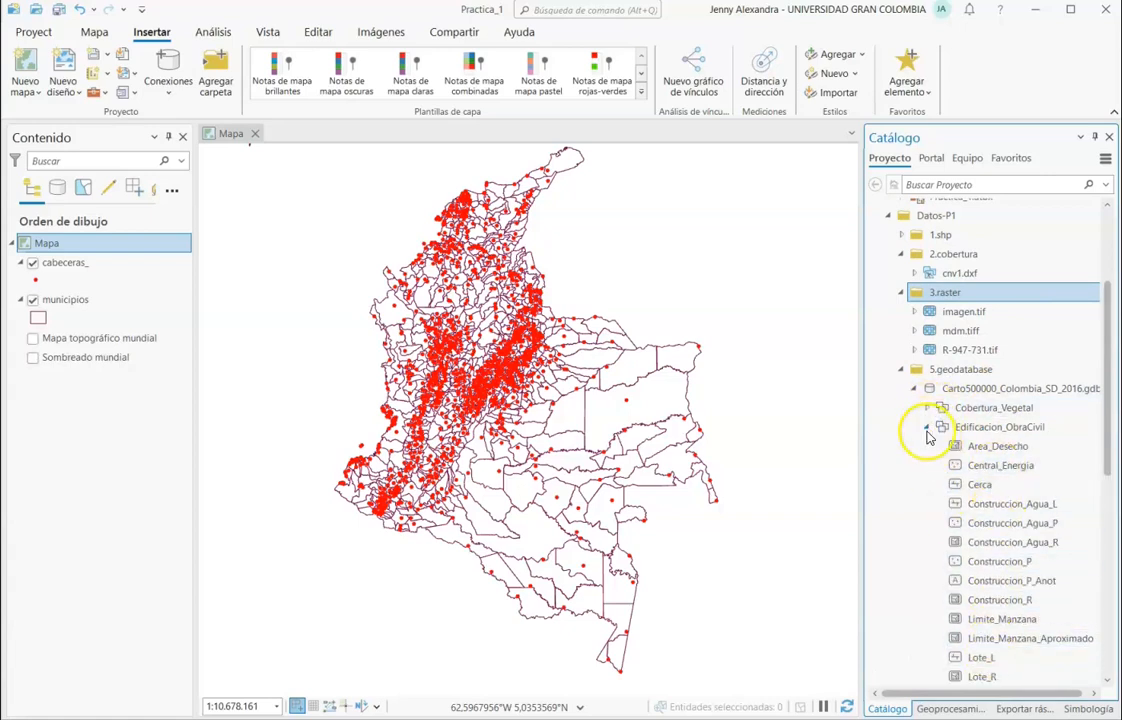
pyautogui.click(926, 430)
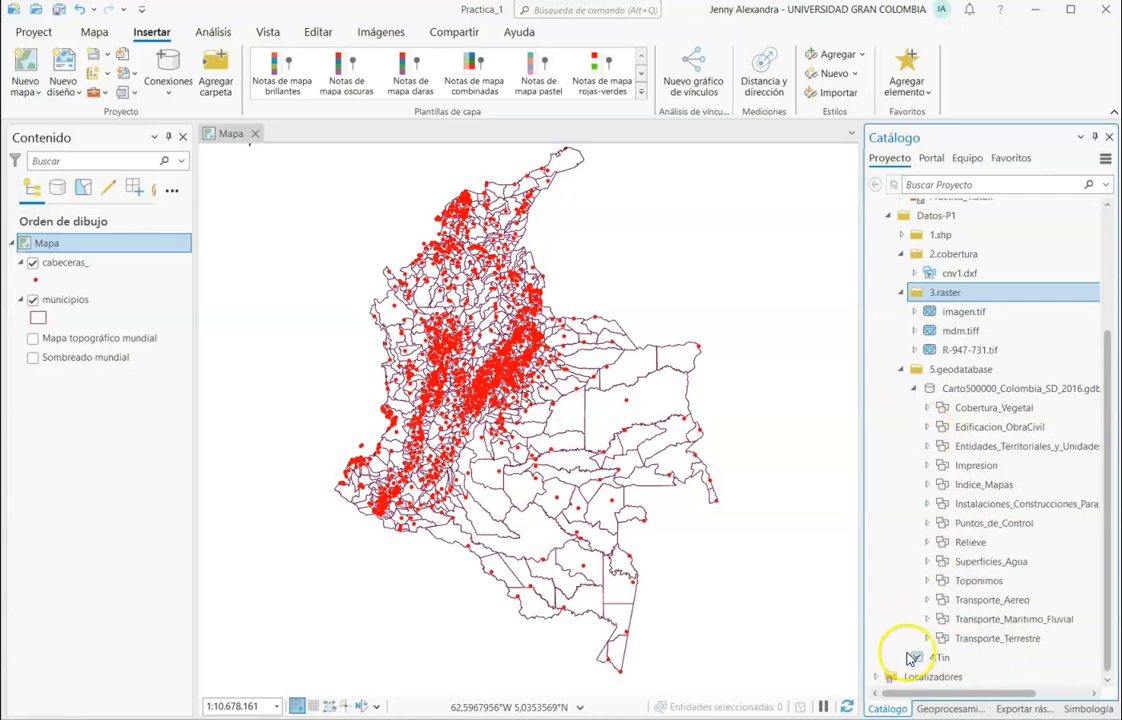
# Review the data types of 4.Tin, the 3.raster files and Carto500000_Colombia_SD_2016.gdb, and collapse that geodatabase
pyautogui.moveTo(930, 658)
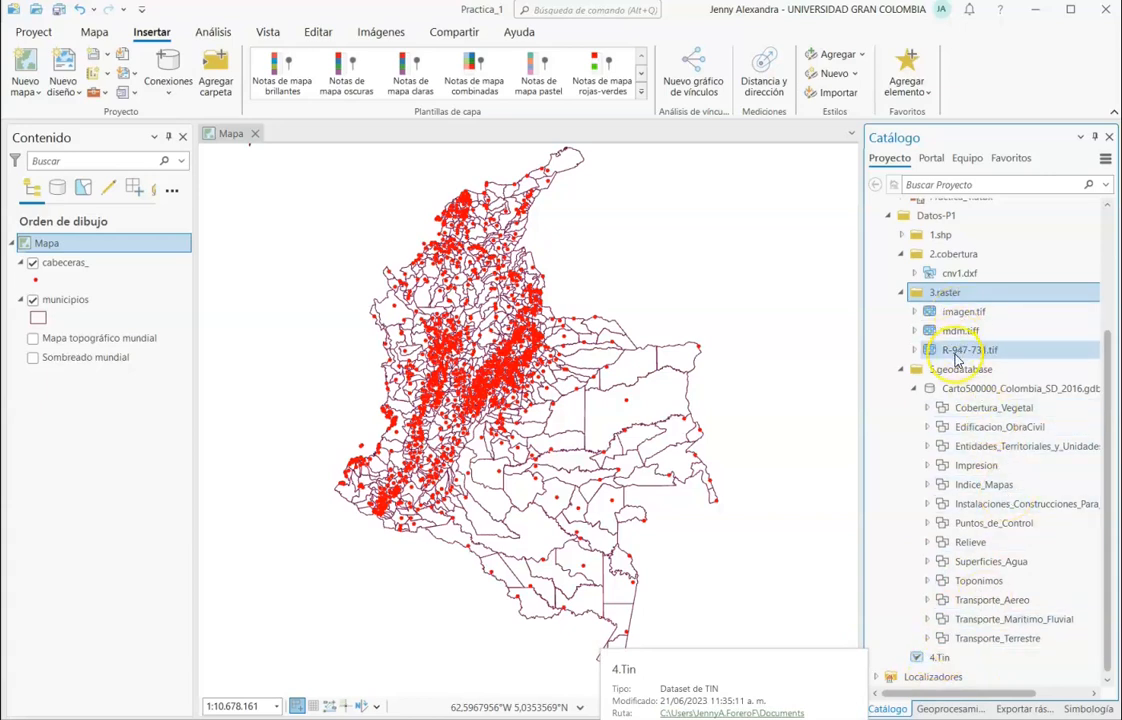
pyautogui.moveTo(957, 360)
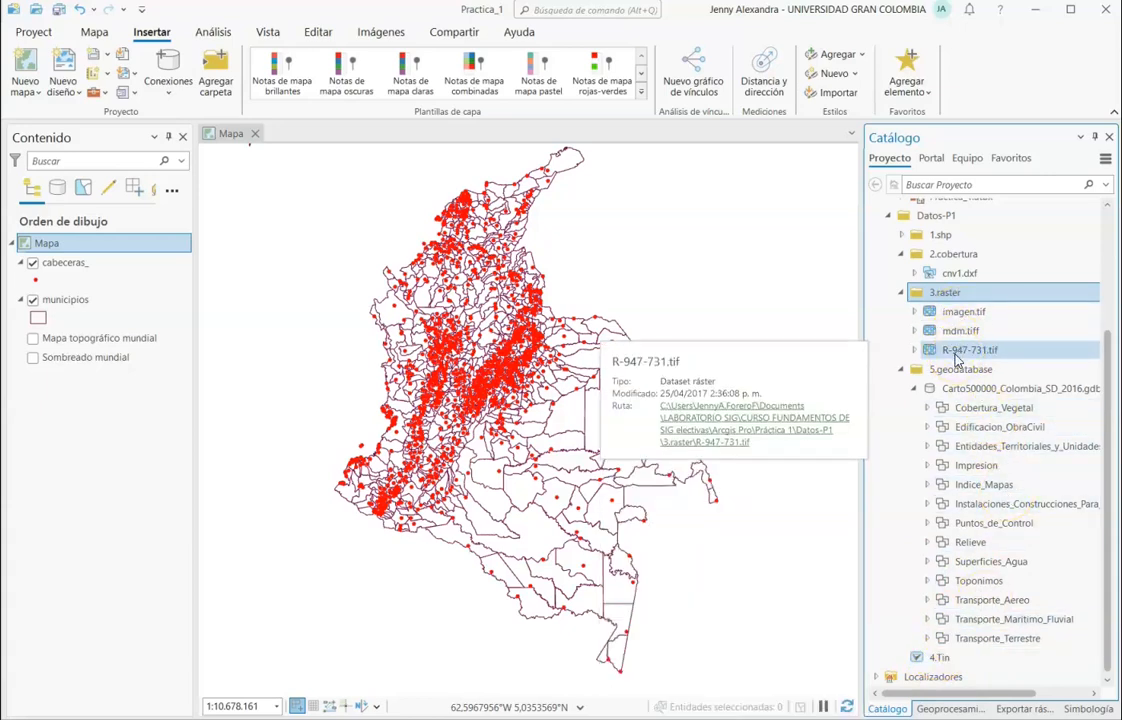
pyautogui.moveTo(974, 316)
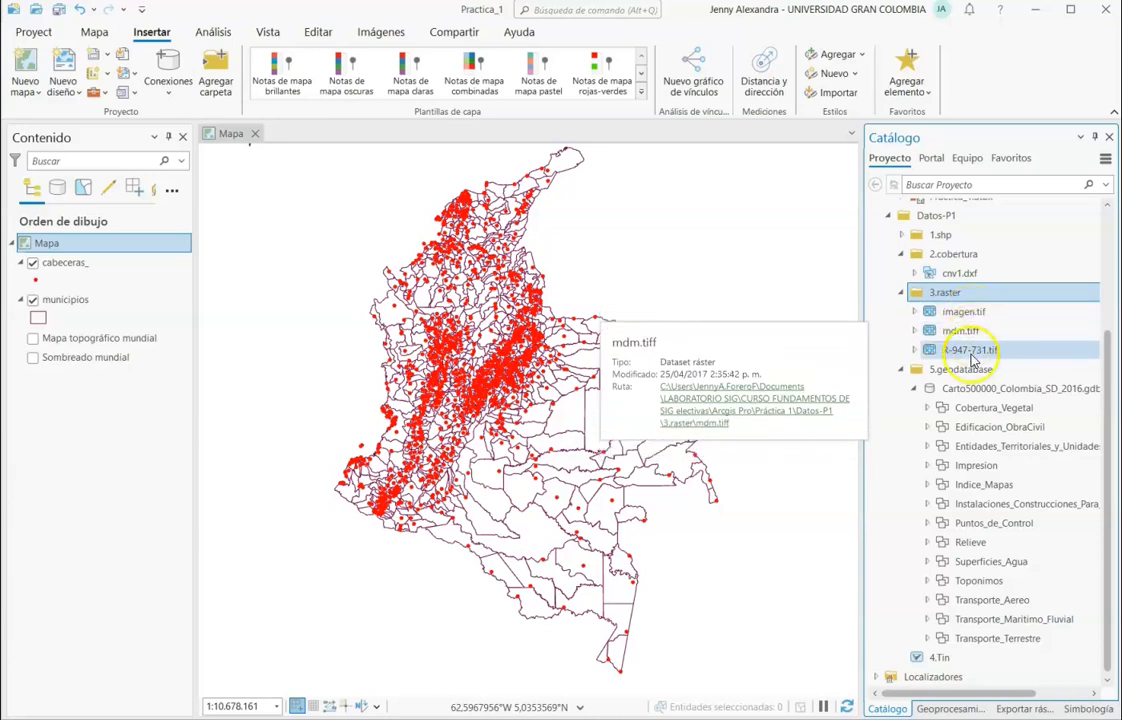
pyautogui.moveTo(983, 414)
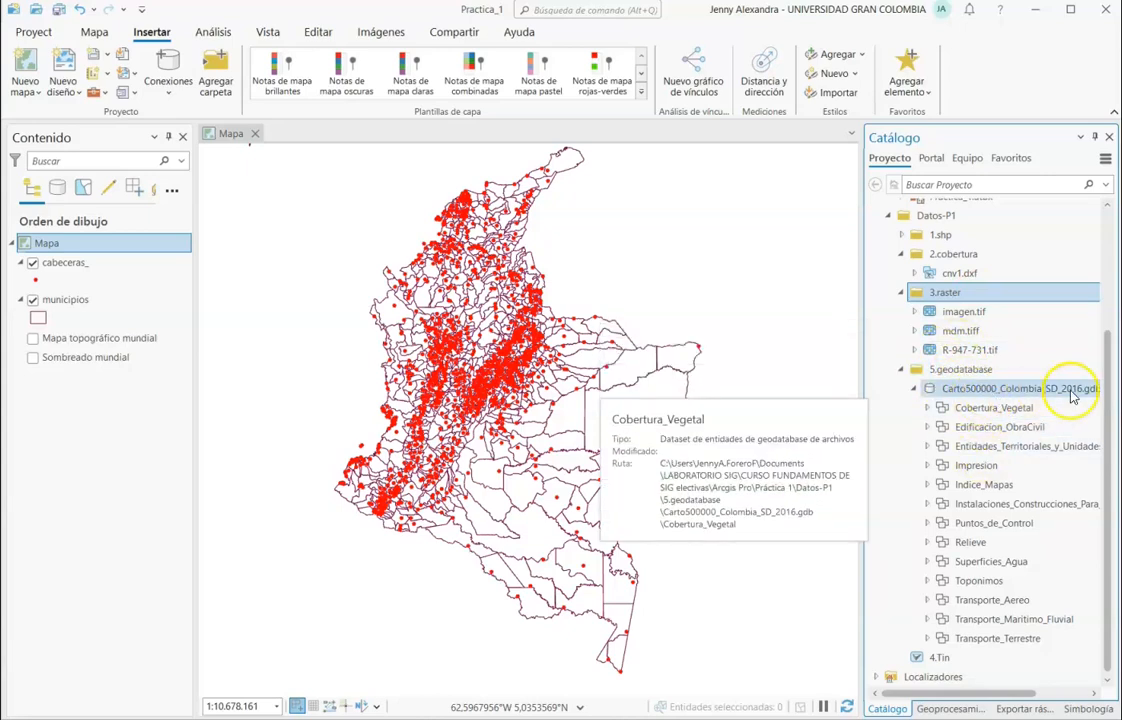
pyautogui.moveTo(964, 392)
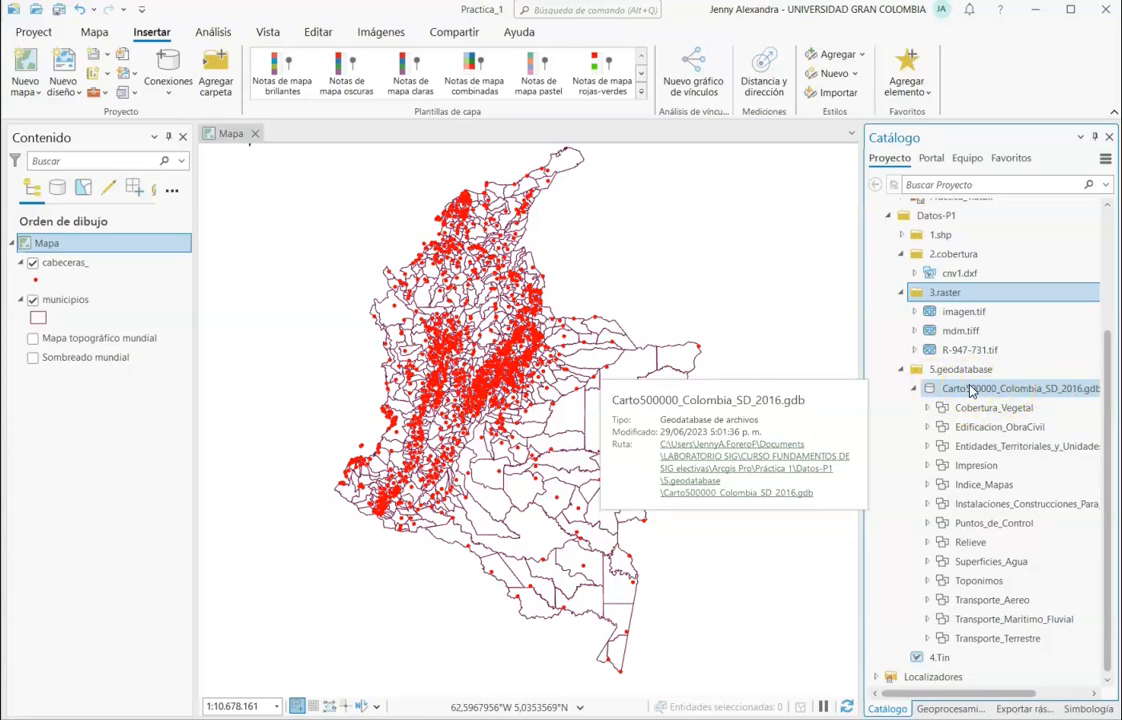
pyautogui.click(913, 389)
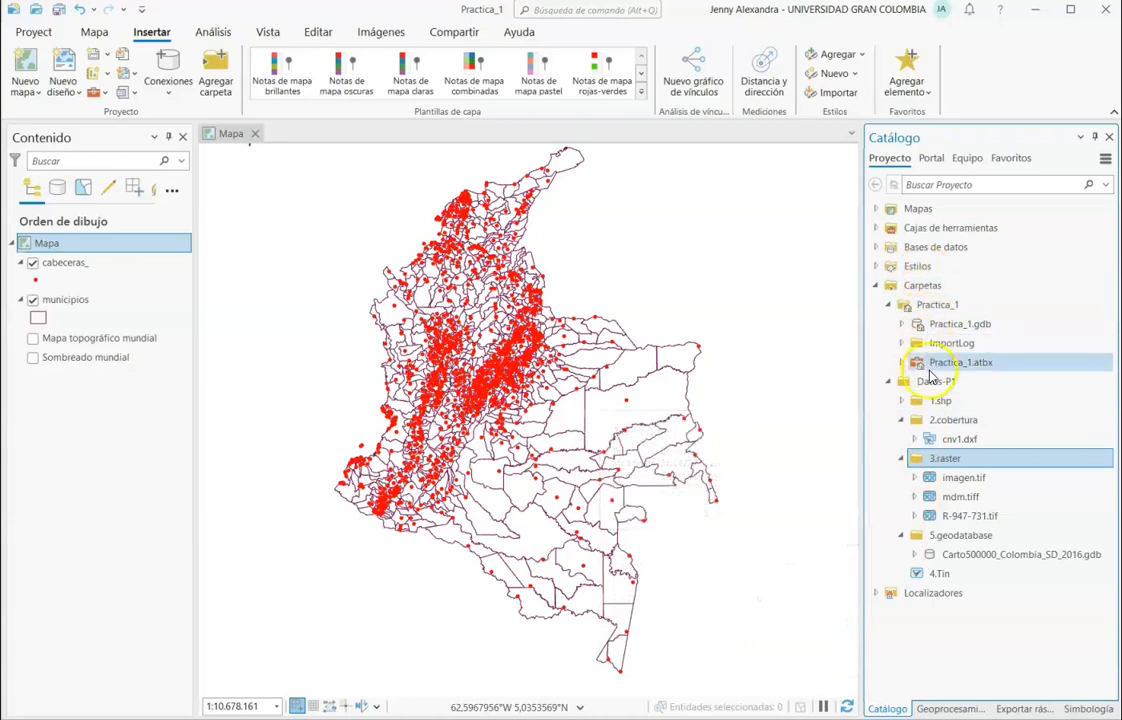
pyautogui.moveTo(931, 555)
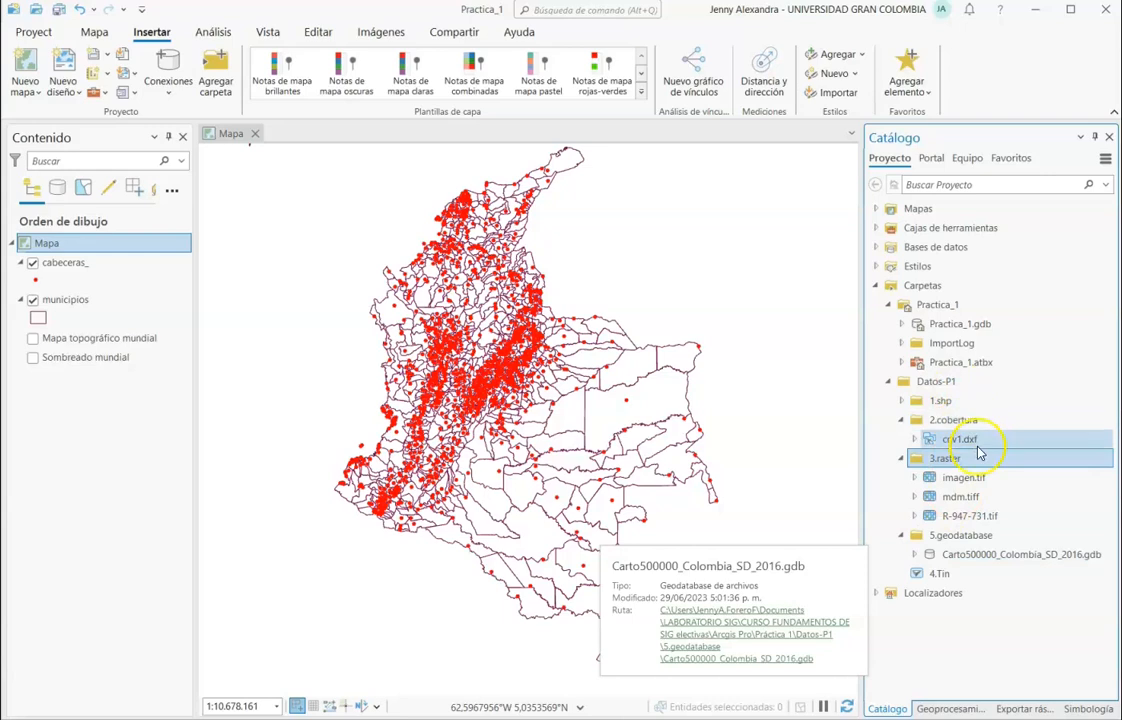
pyautogui.moveTo(1007, 526)
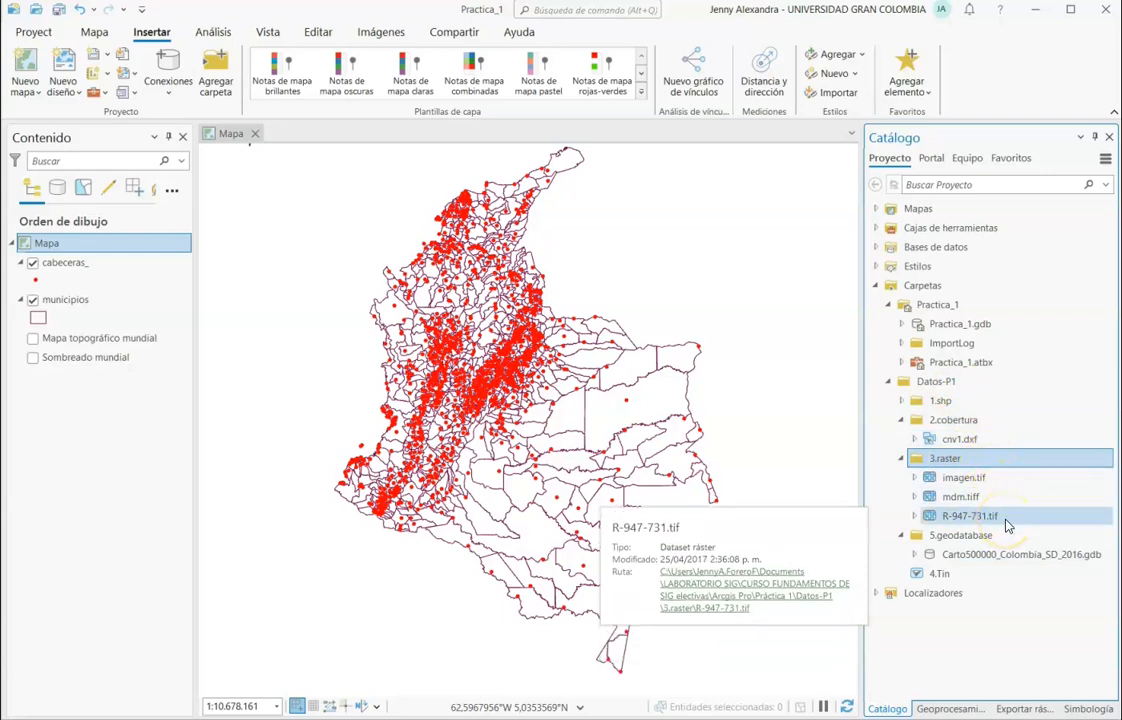